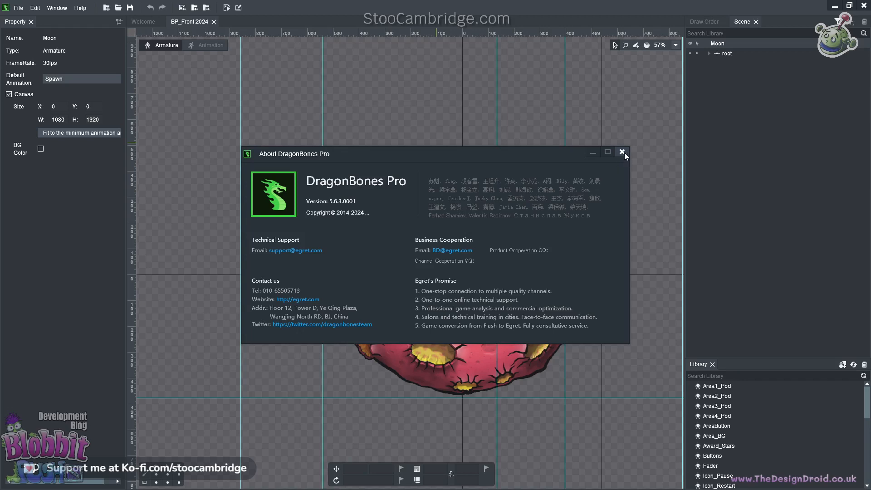
Step: Close the About window and look through the asset folders listed under the Moon armature in the library
click(625, 153)
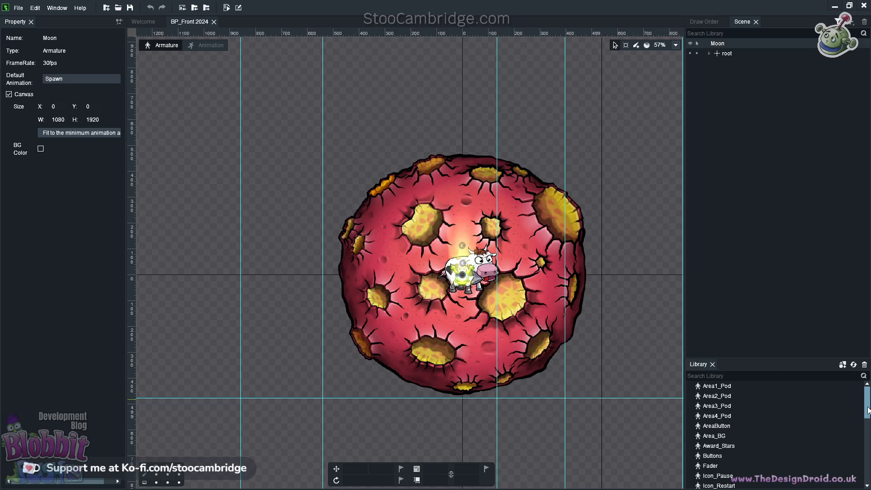
click(869, 423)
scroll(869, 424, up, 4)
drag(867, 414, 868, 448)
click(695, 438)
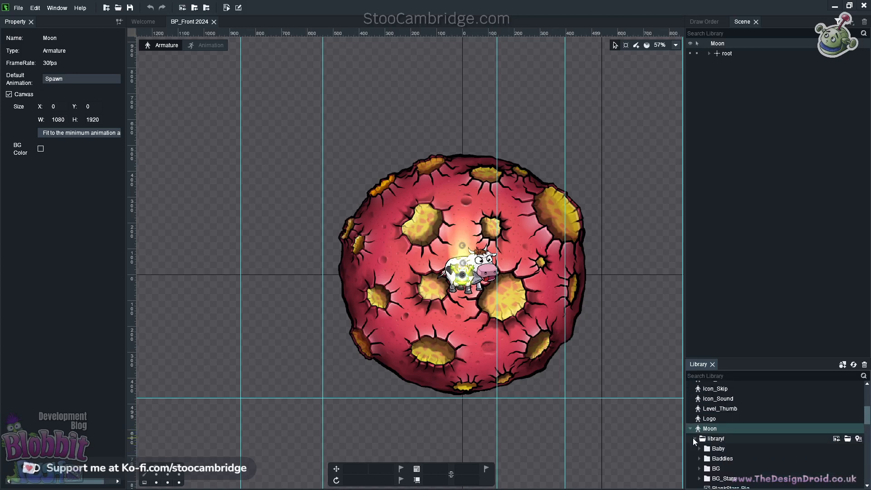
scroll(727, 459, down, 2)
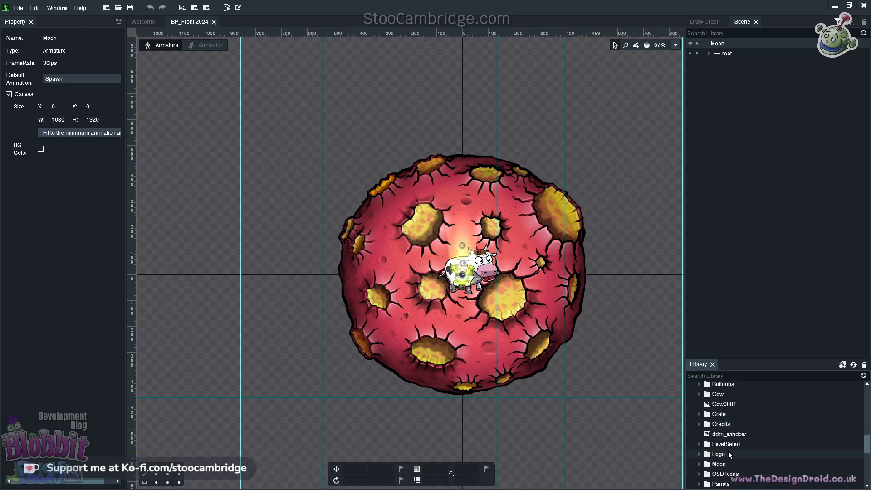
scroll(729, 450, up, 2)
click(691, 427)
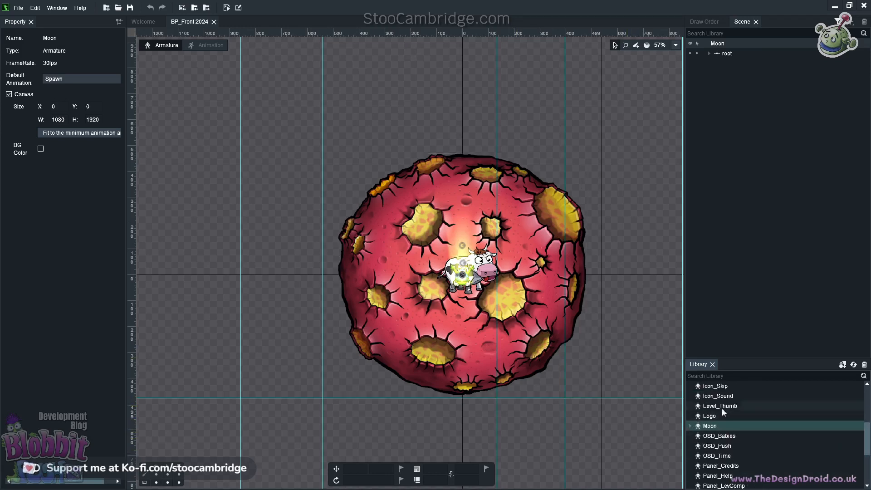
Step: Switch the Moon armature to animation mode and preview the Idle_Loop animation with the whole moon in view, stopping it at the end
click(202, 45)
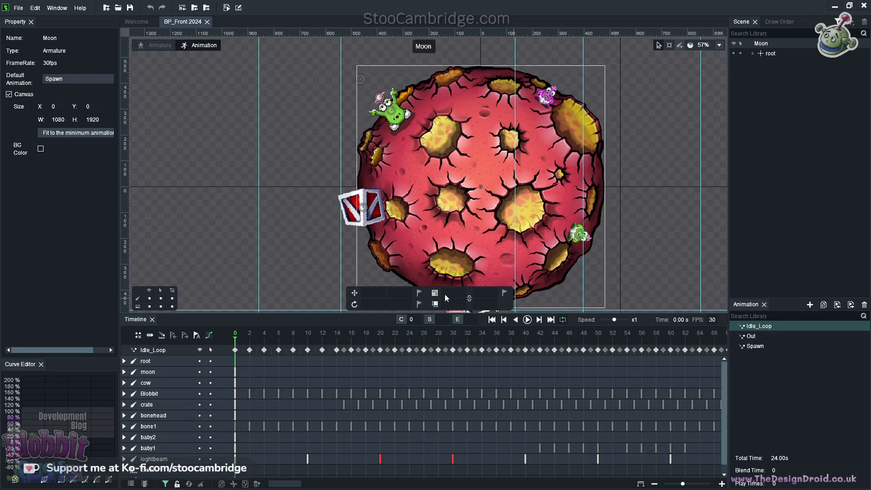
click(527, 320)
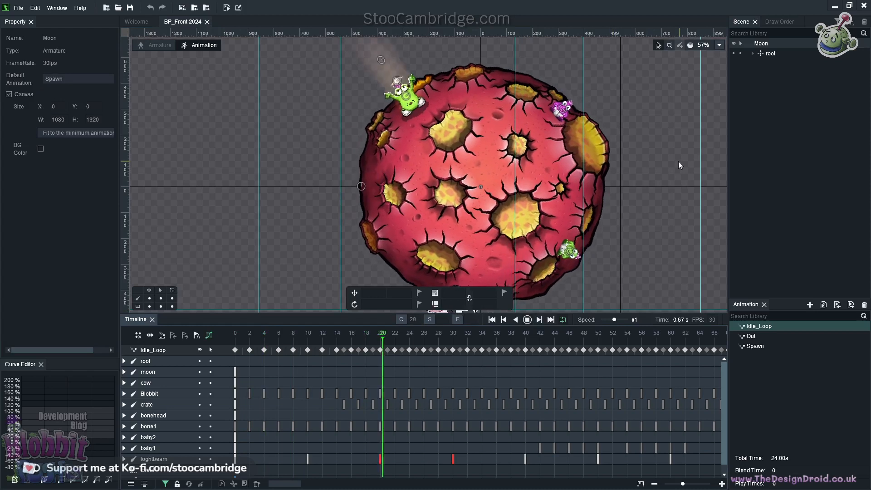
scroll(508, 192, down, 5)
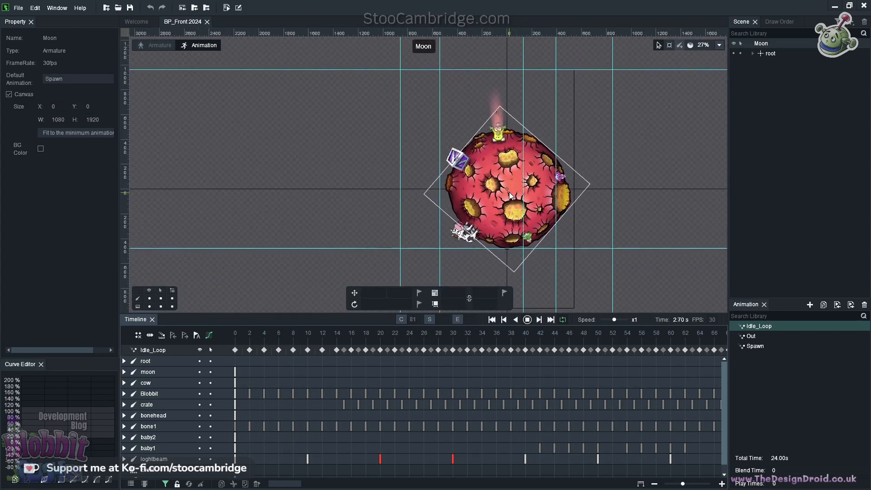
scroll(622, 208, up, 1)
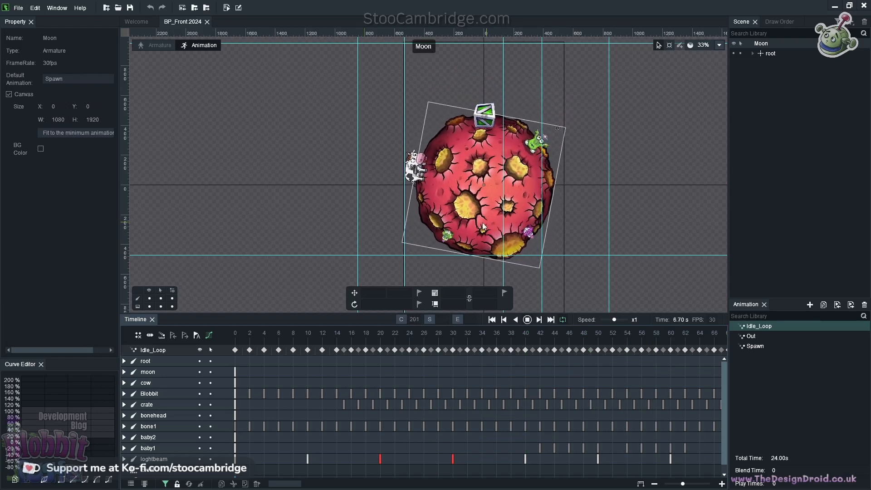
click(527, 320)
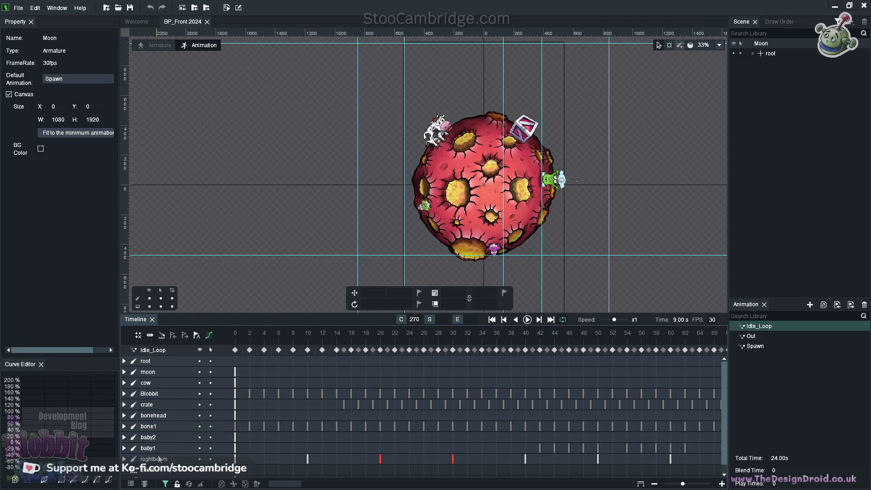
Step: Inspect the Idle_Loop timeline layers, expanding the bone1 layer, and play the animation again
scroll(157, 460, down, 1)
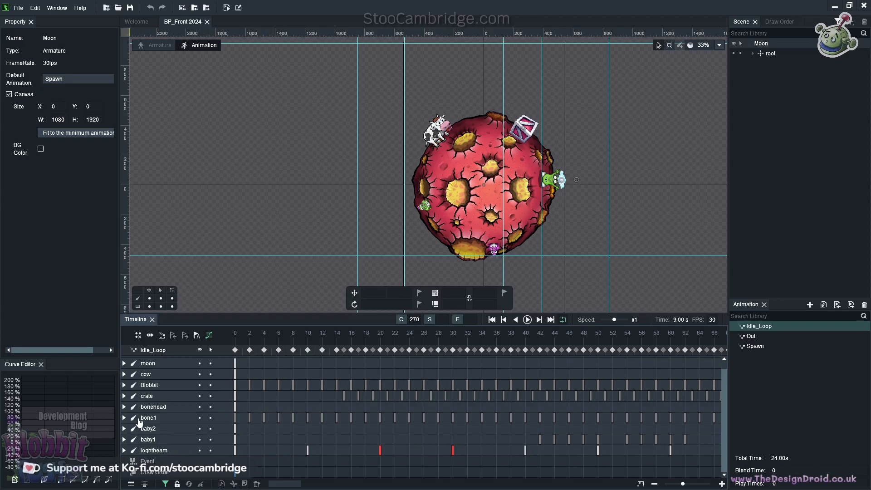
click(494, 215)
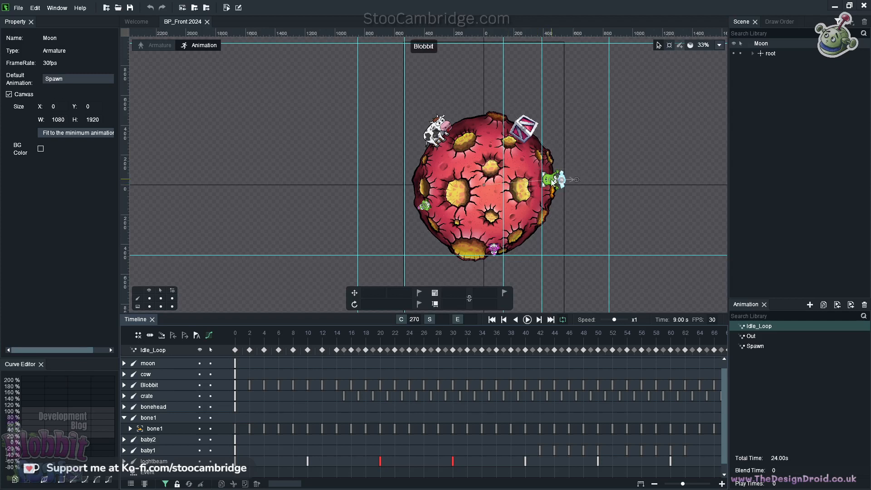
click(530, 319)
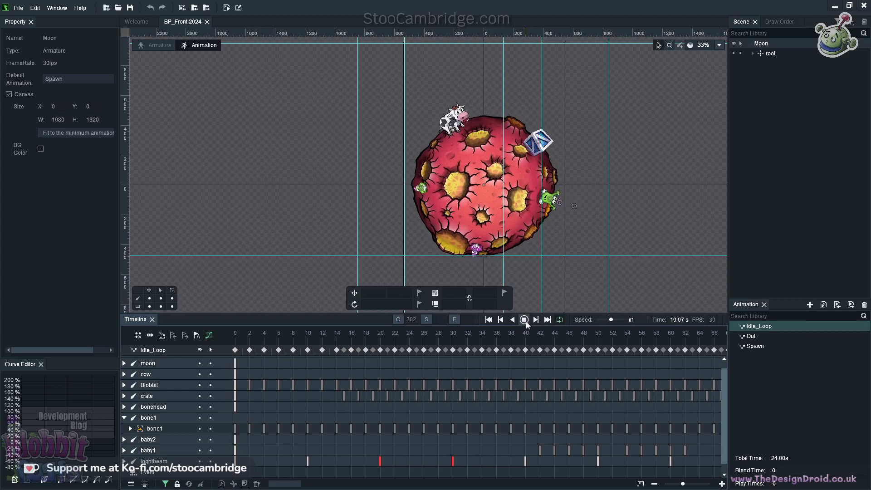
Step: Preview the Moon's Spawn animation and scrub the playhead to its last keyframe at frame 45
click(761, 348)
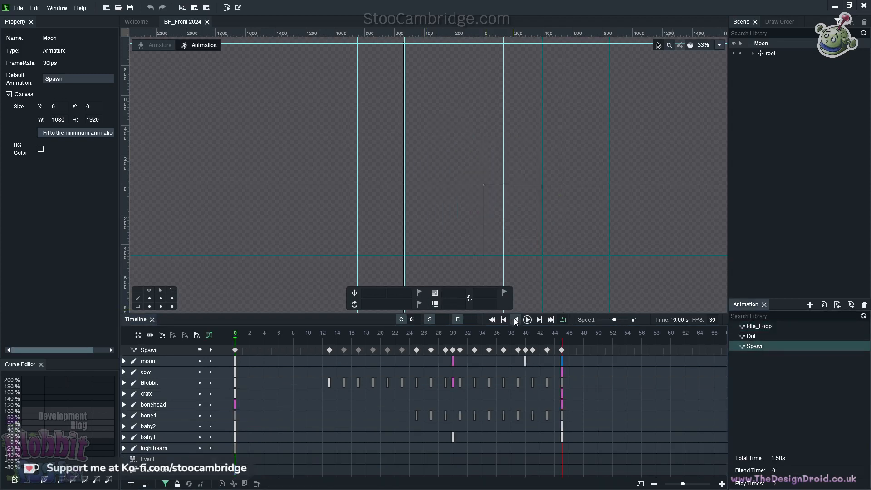
click(528, 320)
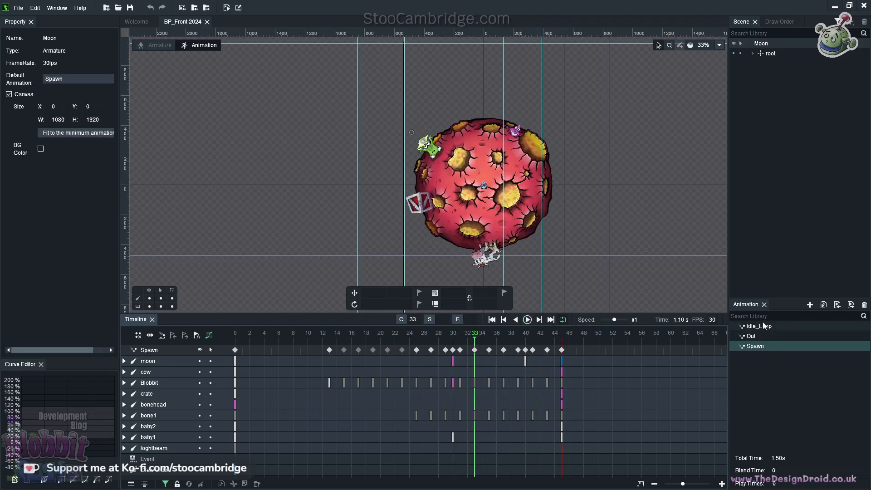
drag(543, 337, 563, 340)
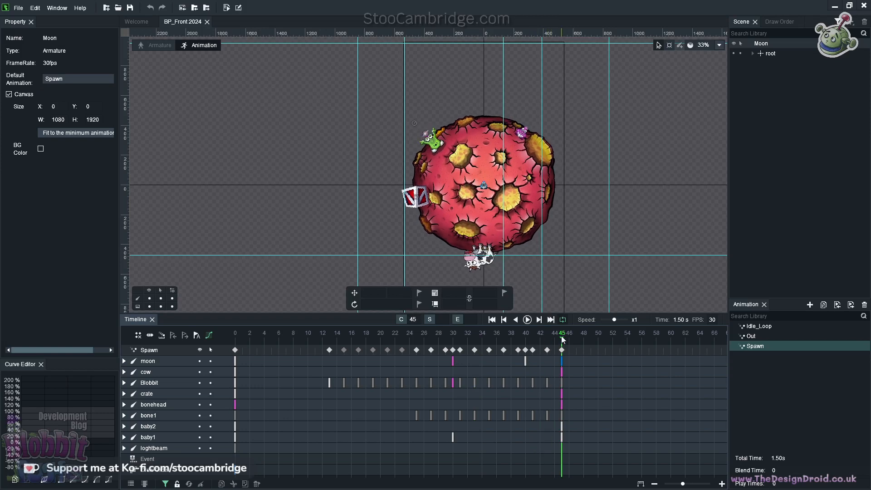
Step: Play the Idle_Loop animation, stop it, and scrub the playhead back to frame 53
click(769, 327)
click(527, 320)
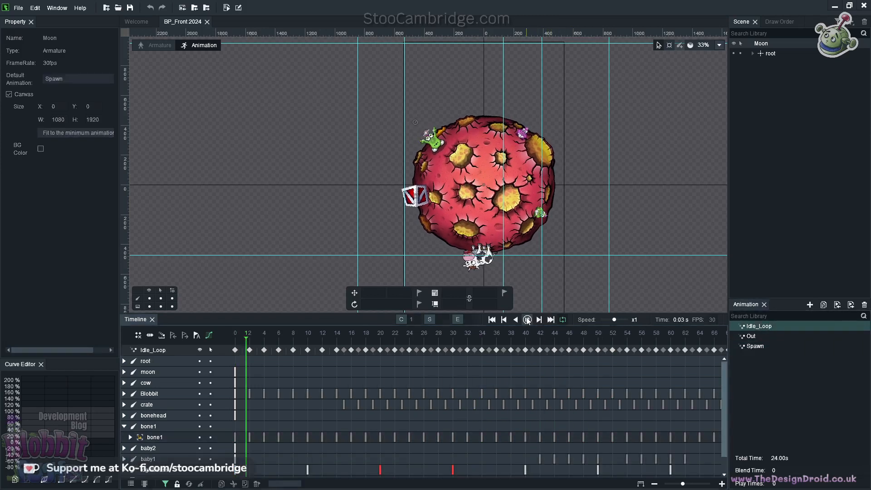
click(747, 327)
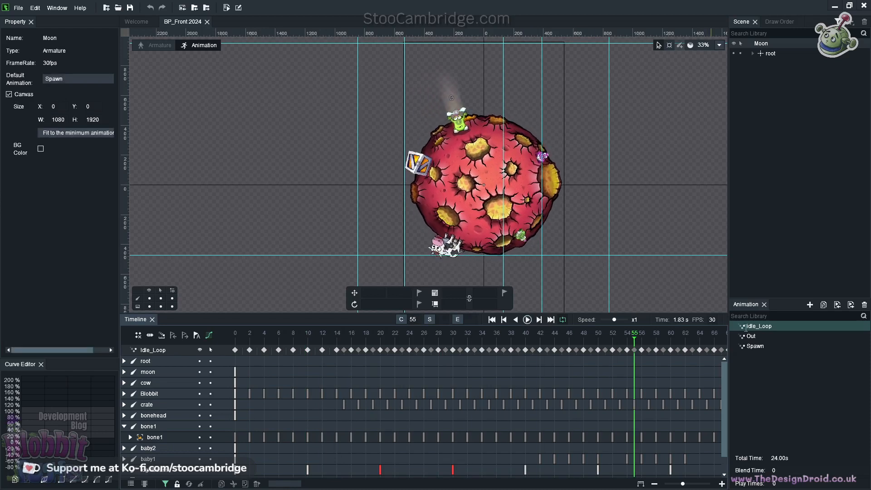
mouse_move(627, 339)
mouse_down()
mouse_move(580, 338)
mouse_move(622, 340)
mouse_up()
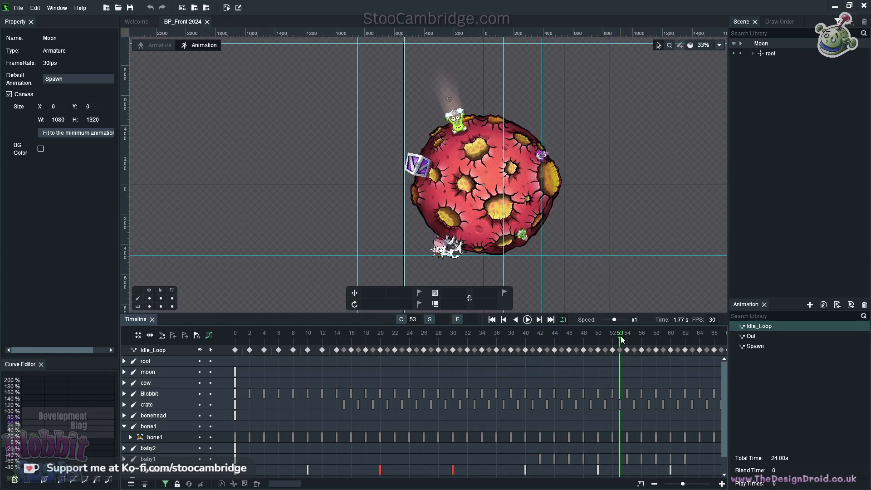
Step: Preview the Moon's Out animation and return to the Idle_Loop animation
click(751, 337)
click(528, 320)
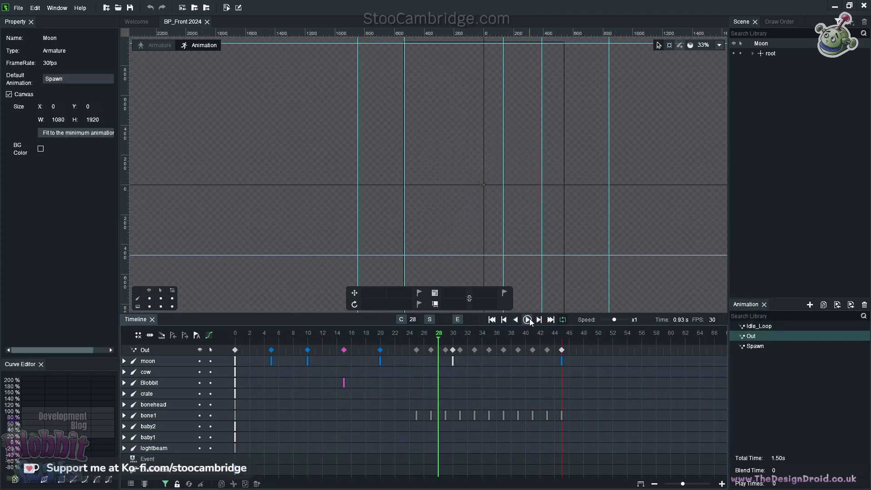
click(769, 327)
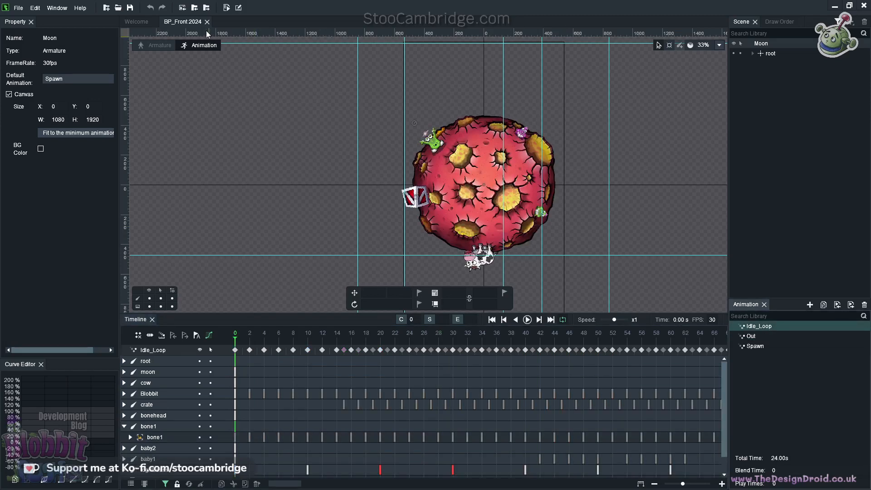
Step: Return to armature mode and open the Panel_Help armature from the library
click(150, 44)
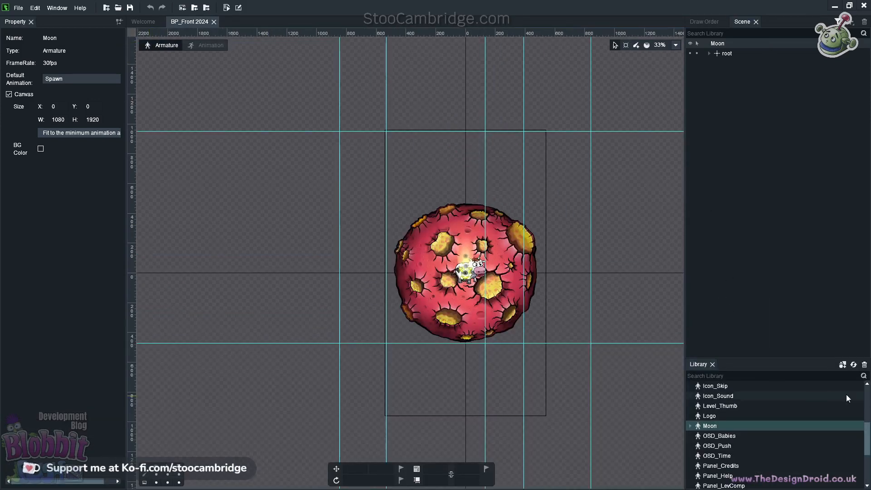
mouse_move(868, 430)
mouse_down()
mouse_move(869, 467)
mouse_move(857, 427)
mouse_up()
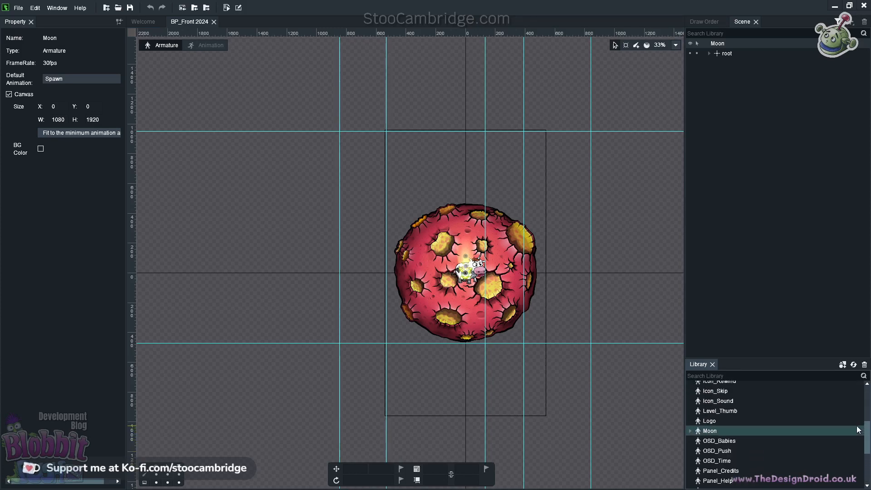
mouse_move(734, 471)
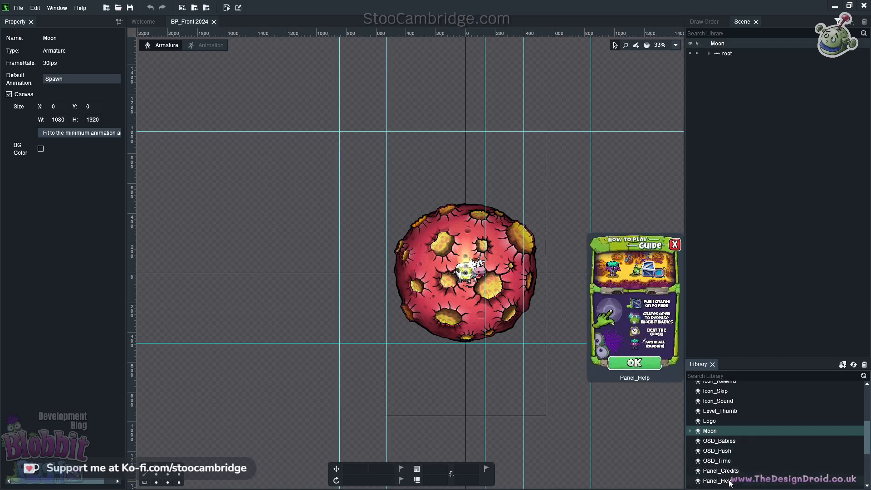
click(729, 482)
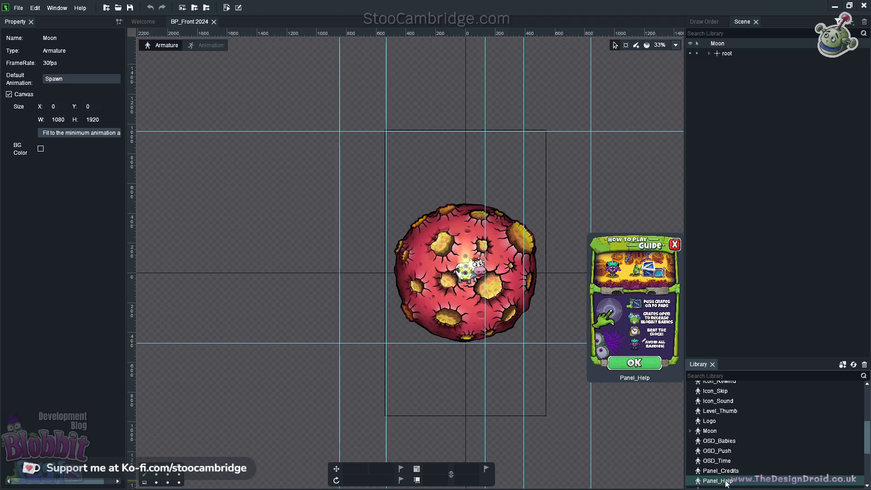
double_click(725, 482)
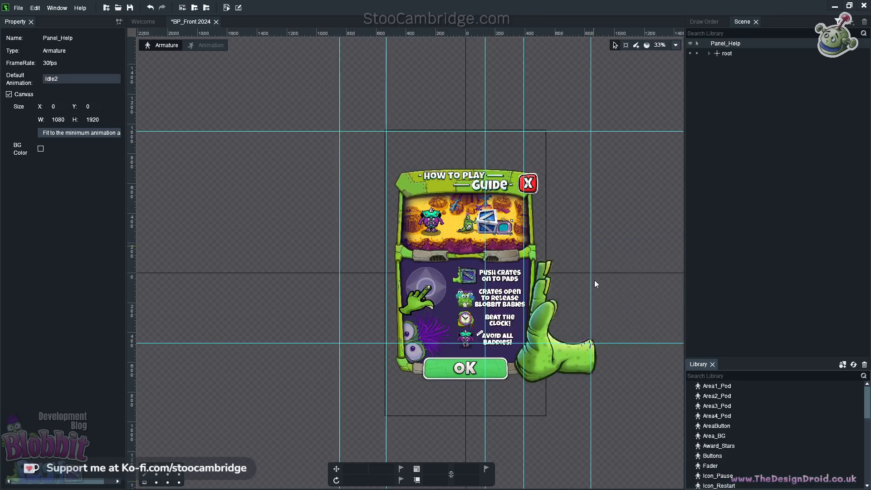
Step: Switch Panel_Help to animation mode and preview its Idle1 animation with the full panel in view
scroll(542, 323, up, 2)
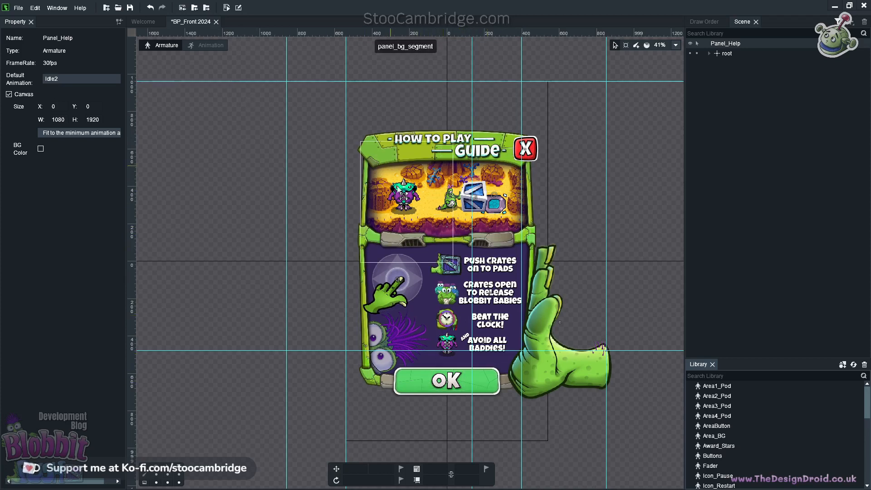
click(199, 46)
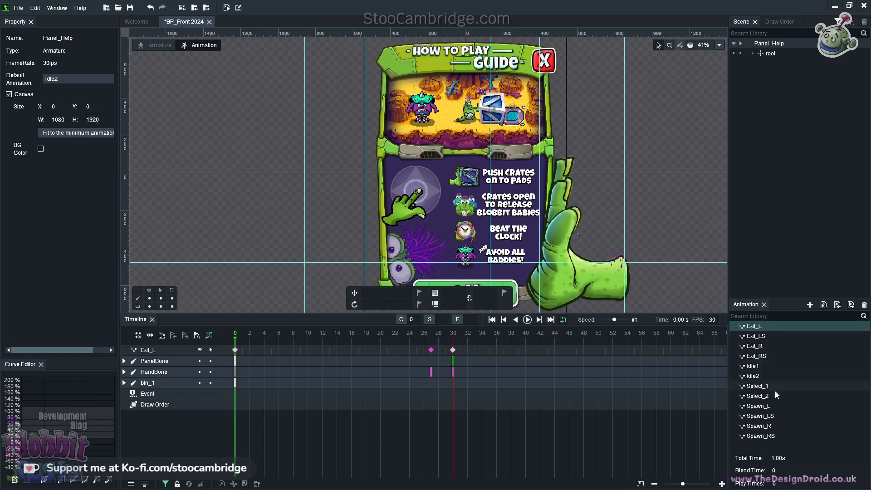
click(757, 365)
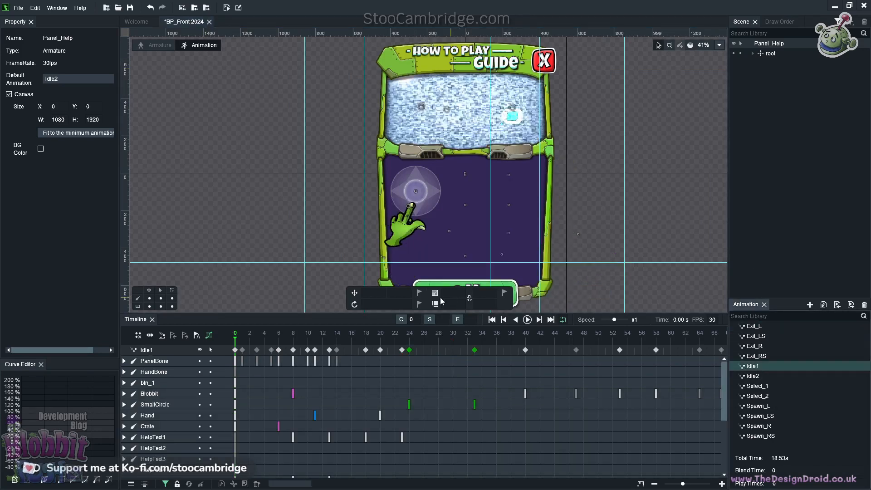
click(528, 319)
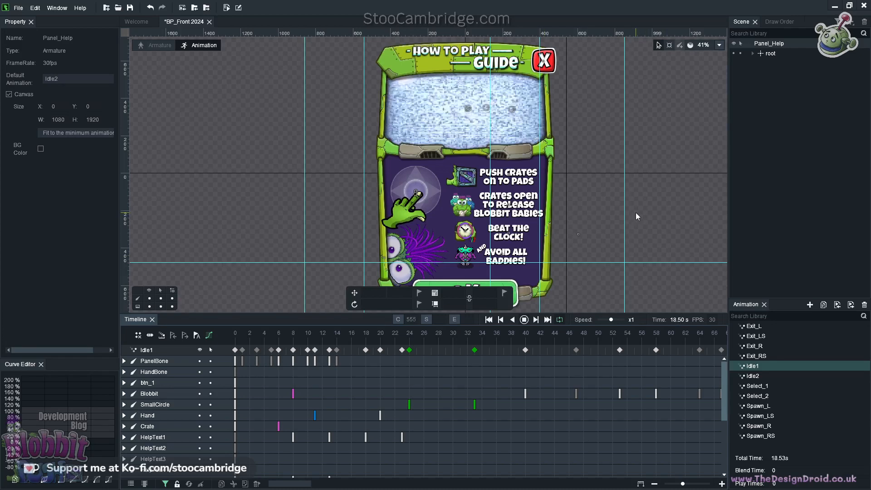
scroll(636, 212, up, 1)
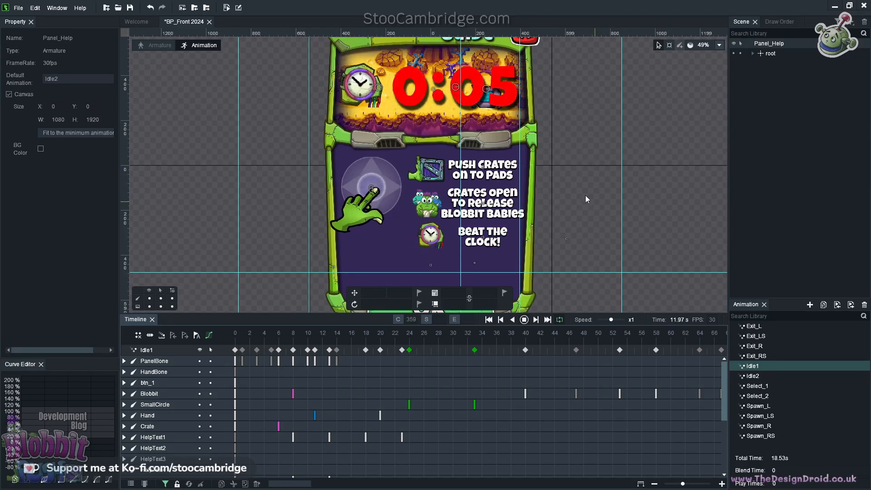
scroll(587, 190, down, 1)
scroll(584, 170, down, 1)
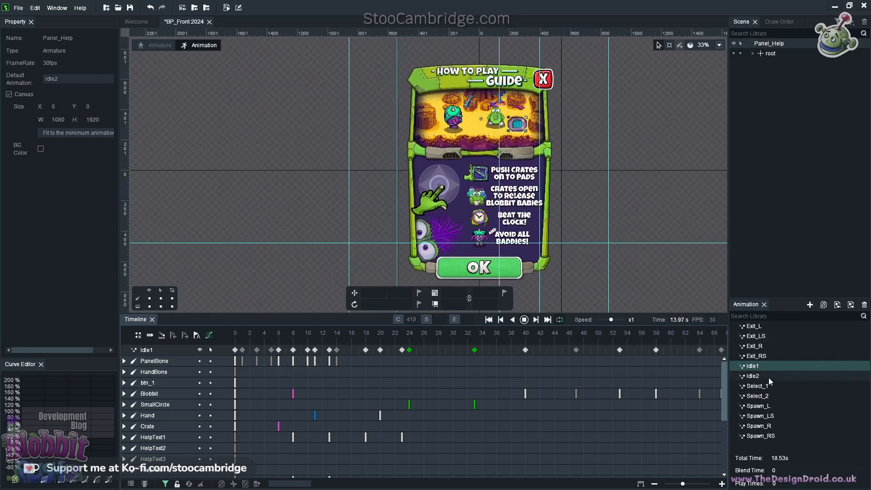
Step: Check the Idle2 animation of Panel_Help, replay Idle1, and stop playback at frame 329
click(769, 376)
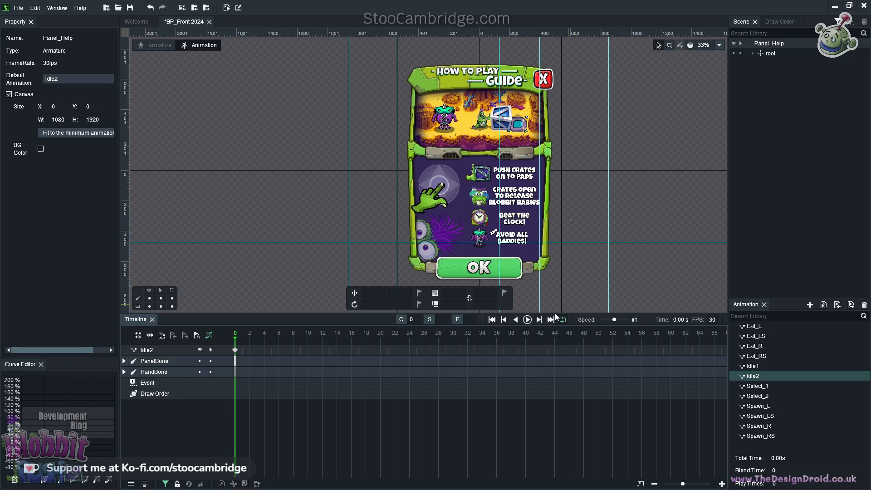
click(761, 366)
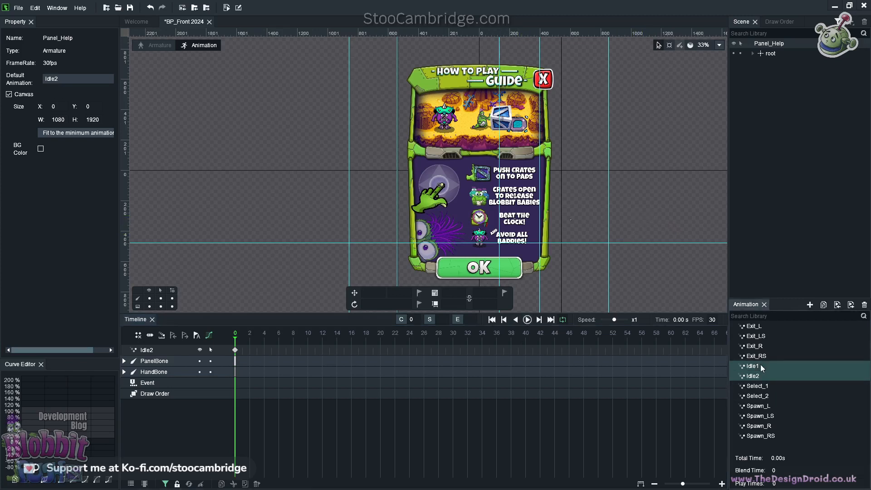
click(529, 322)
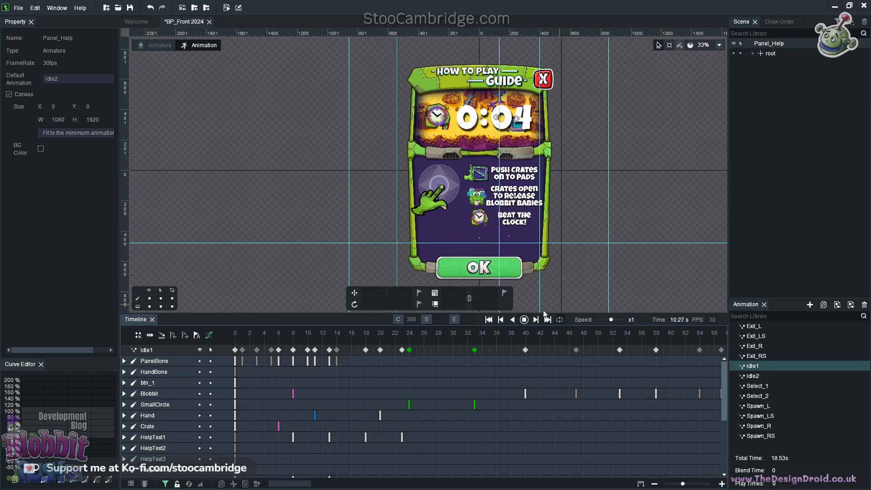
click(527, 320)
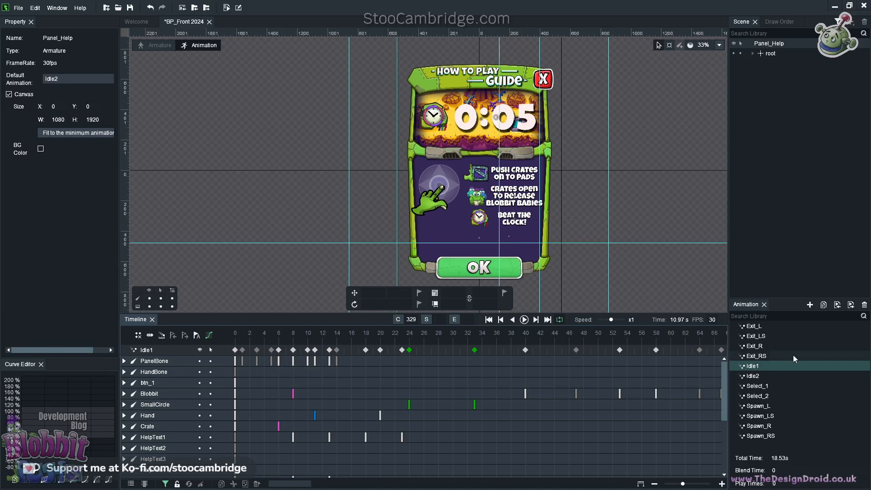
Step: Play Panel_Help's Select_1 animation, followed by its Select_2 animation
click(769, 387)
click(527, 320)
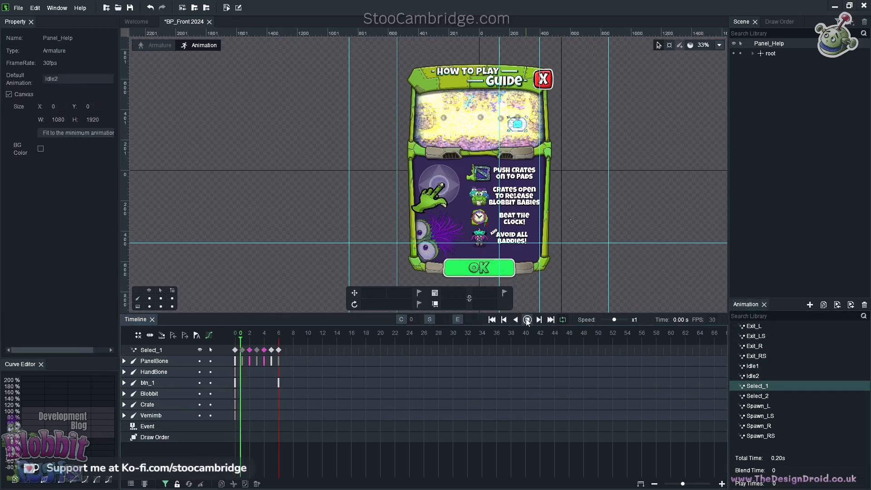
click(767, 397)
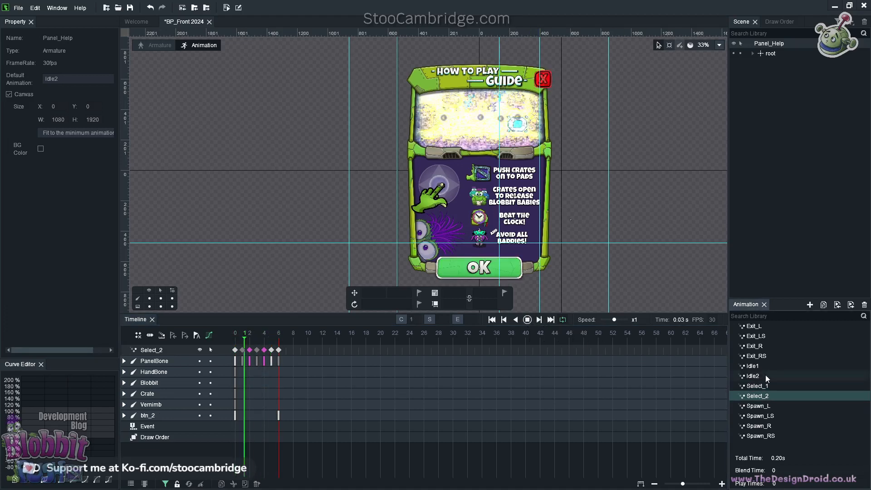
Step: Preview Panel_Help's Spawn_L, Spawn_LS, Spawn_R and Spawn_RS animations with the entire panel and pushing hand in view
click(766, 406)
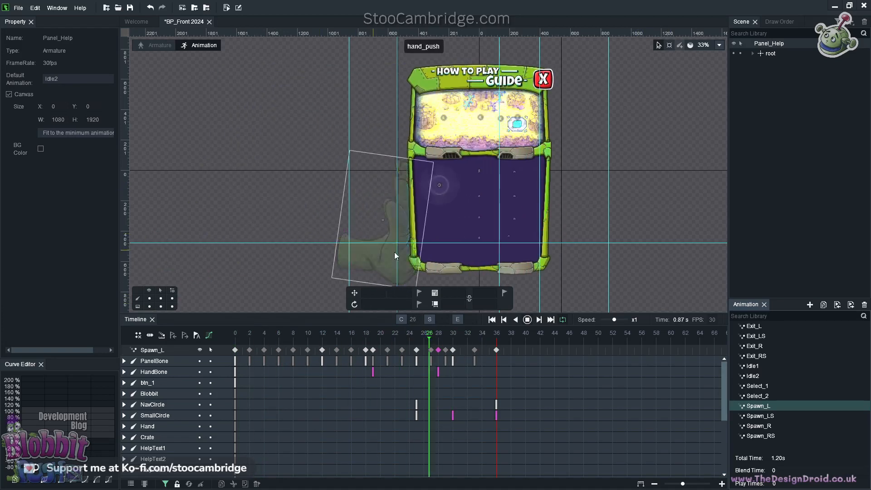
click(761, 416)
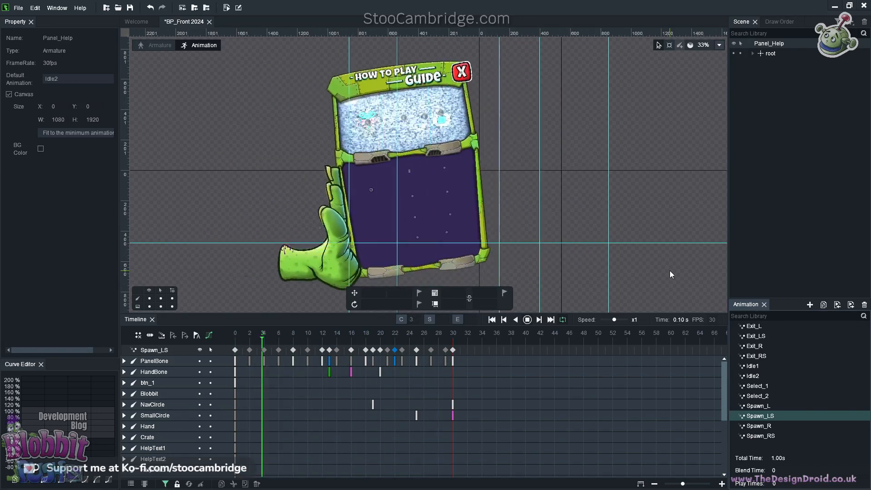
click(762, 426)
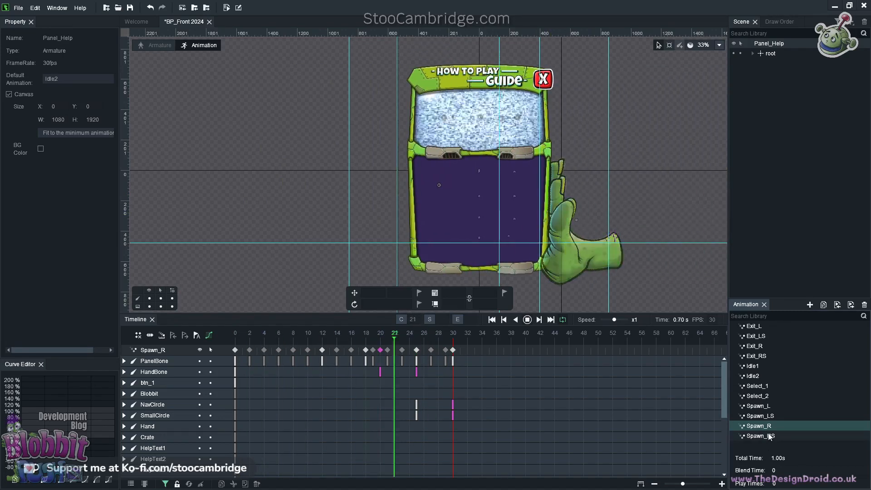
click(770, 436)
scroll(554, 220, down, 2)
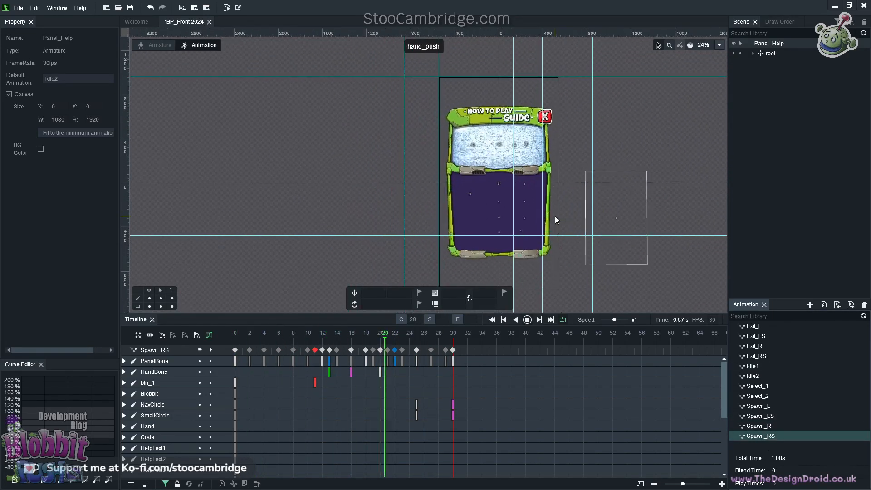
scroll(546, 171, down, 1)
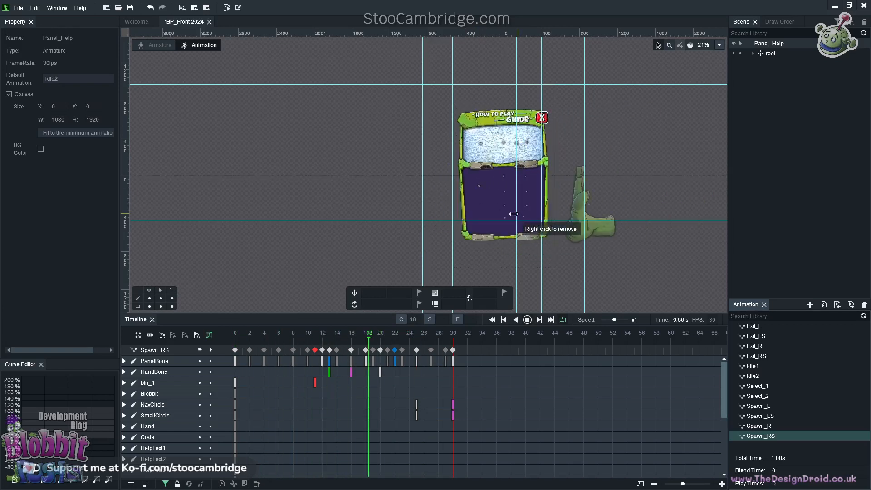
Step: Step back through Panel_Help's Spawn, Select, Idle2 and Exit animations, ending on Exit_LS
click(770, 426)
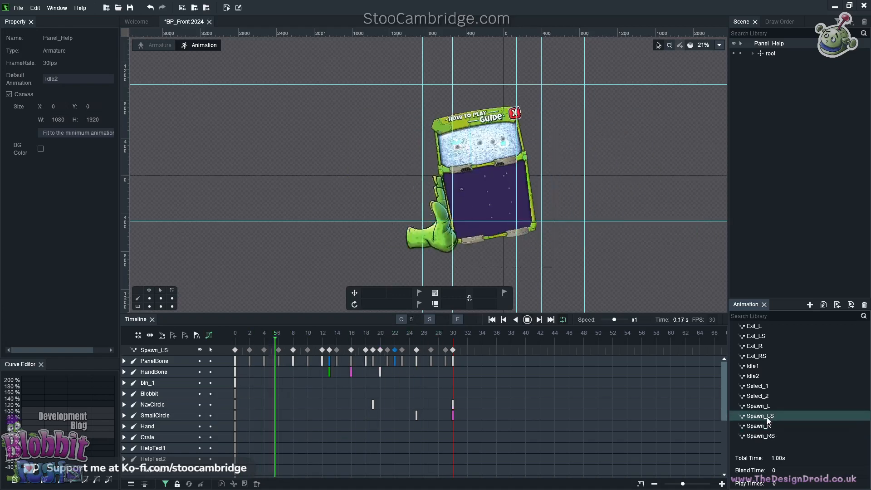
click(764, 397)
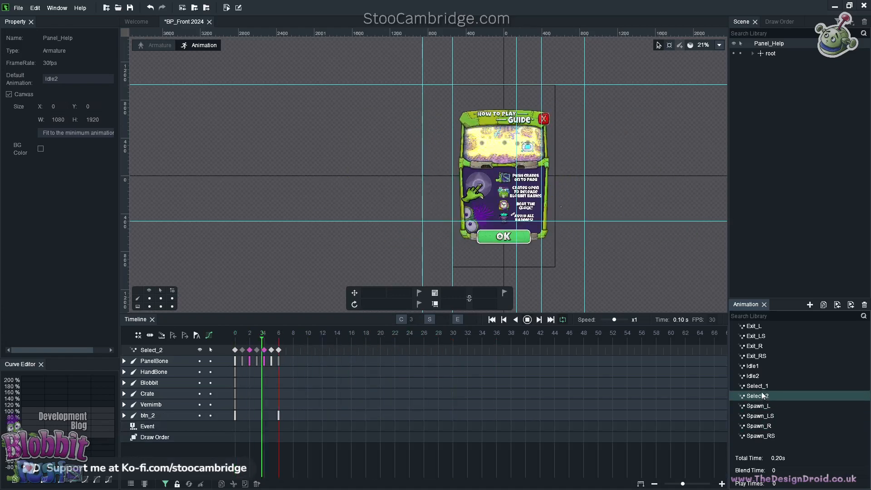
click(760, 388)
click(760, 376)
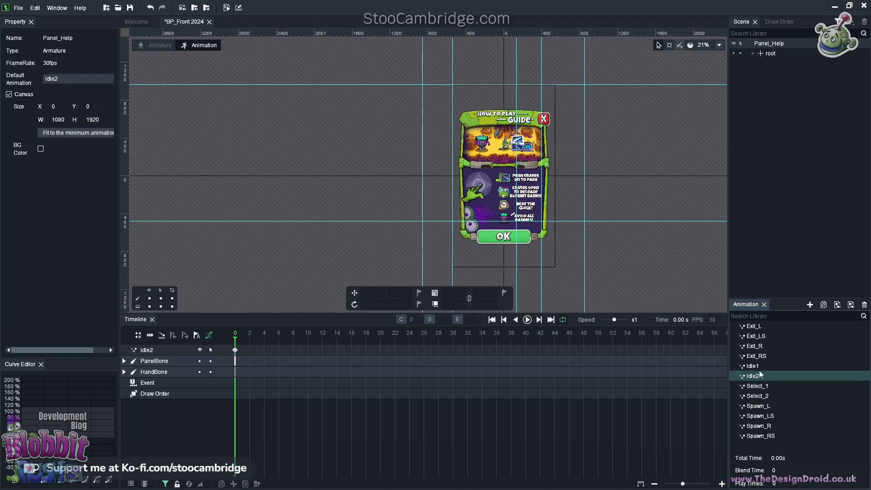
click(759, 355)
click(759, 345)
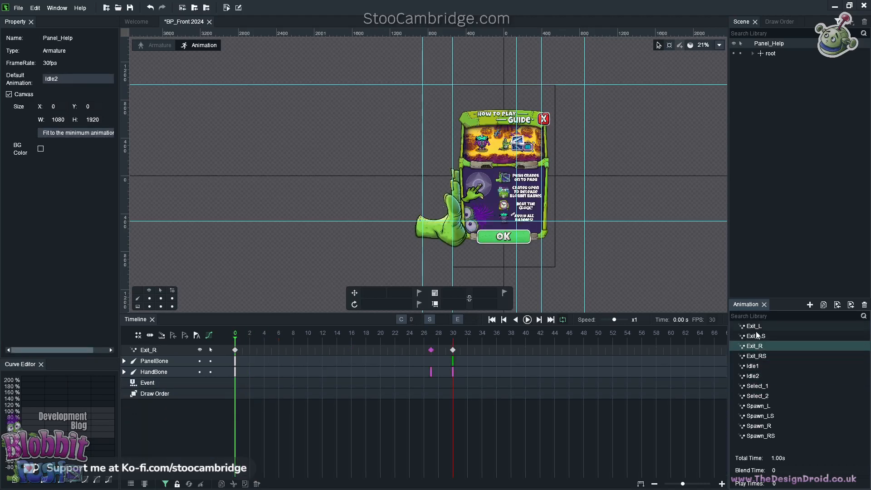
click(757, 336)
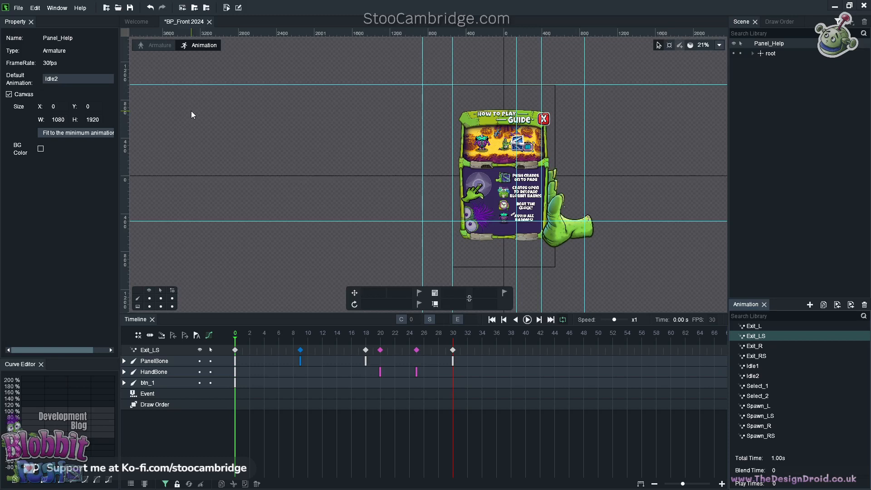
Step: Return to armature mode, open the Logo armature from the library and inspect its artwork up close
click(159, 45)
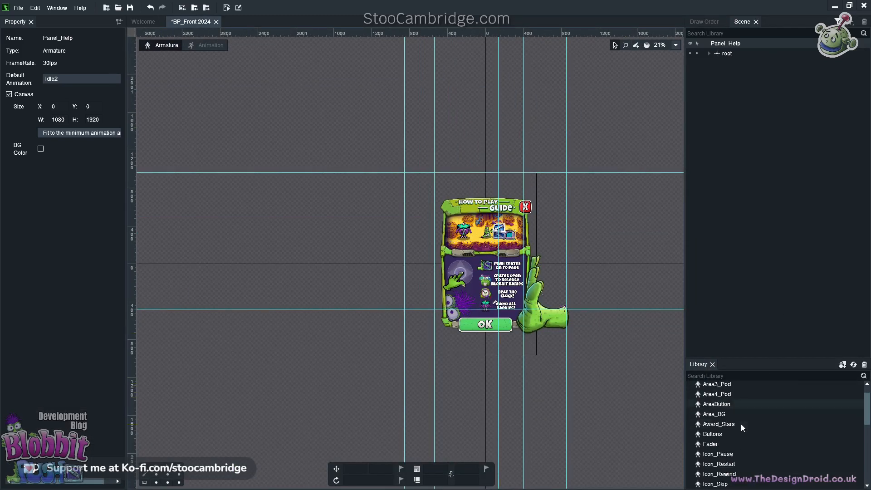
scroll(742, 424, down, 4)
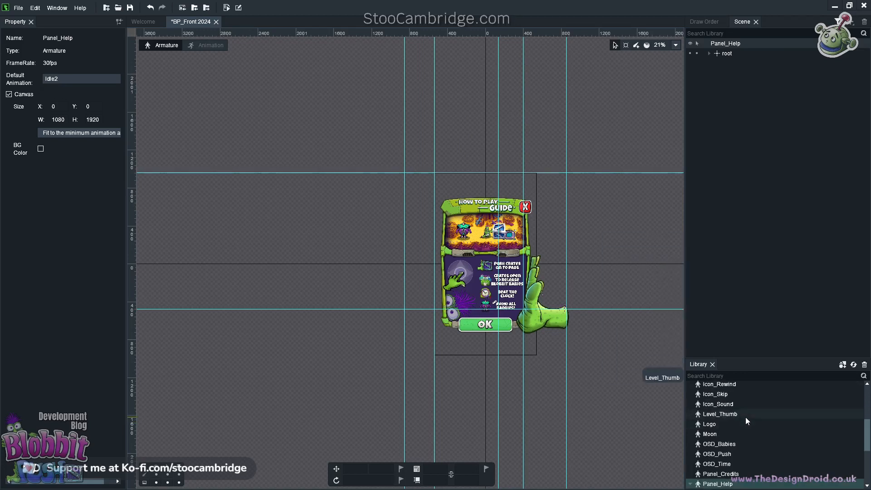
double_click(720, 423)
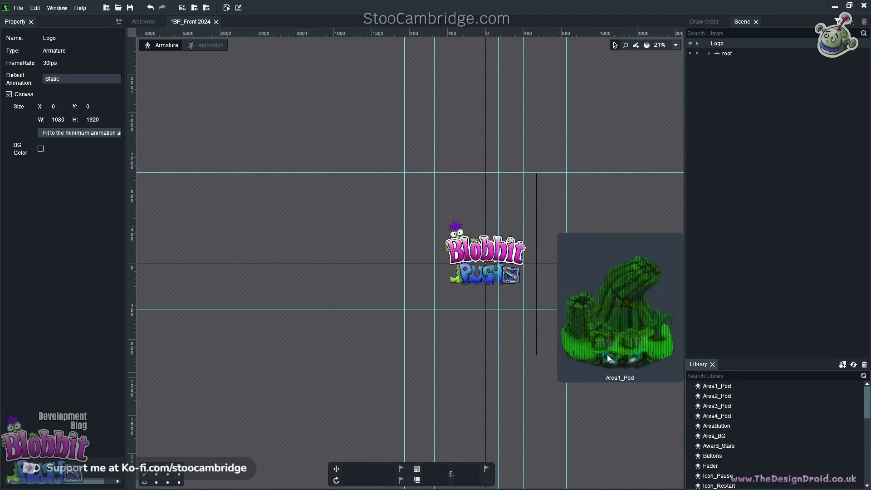
scroll(503, 365, up, 3)
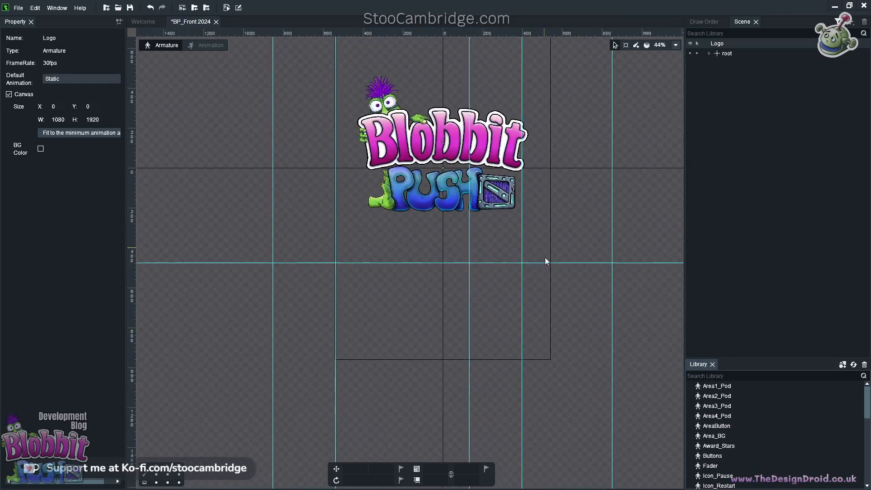
scroll(539, 285, up, 5)
scroll(534, 295, down, 4)
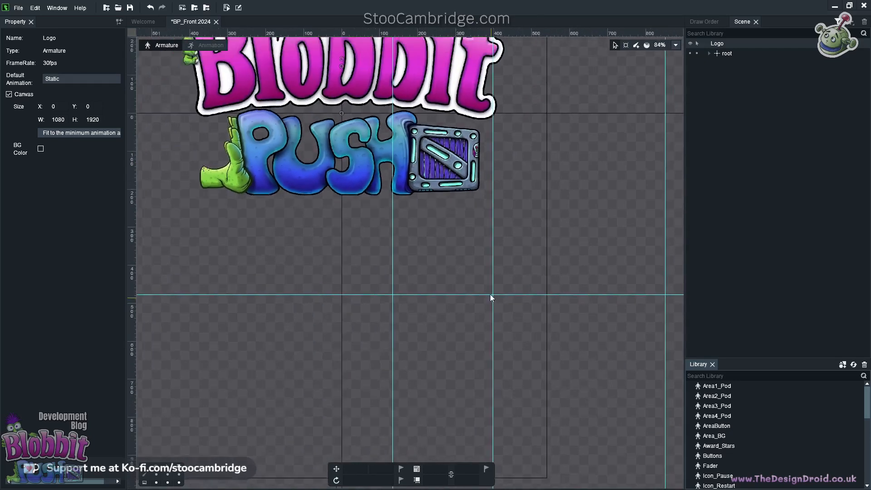
scroll(476, 277, down, 1)
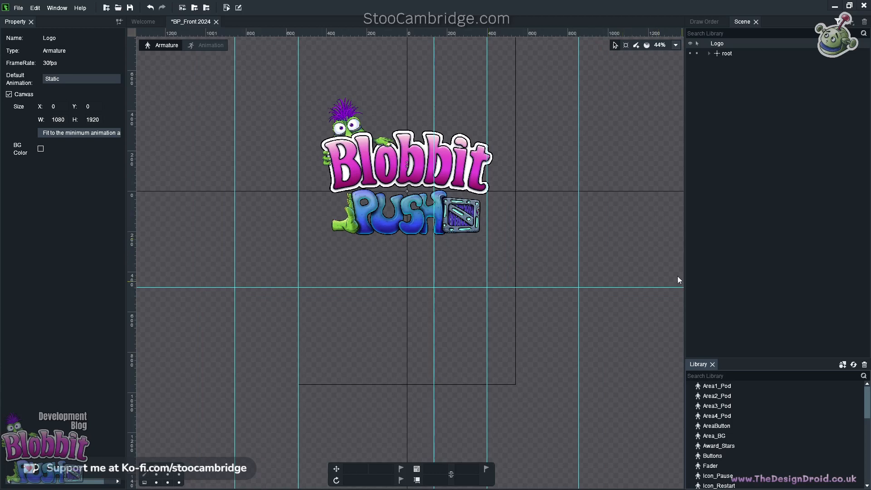
Step: Switch the Logo armature to animation mode and play its Fade_in_Middle animation with the whole logo in view
click(207, 45)
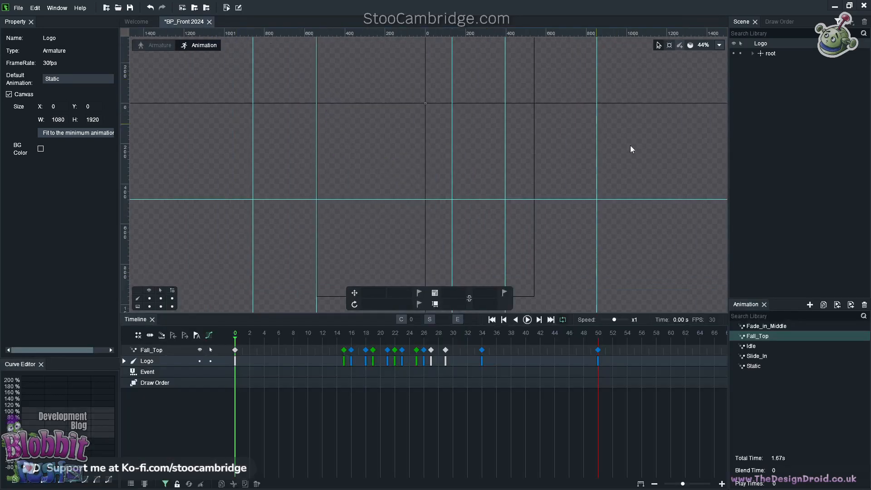
click(771, 328)
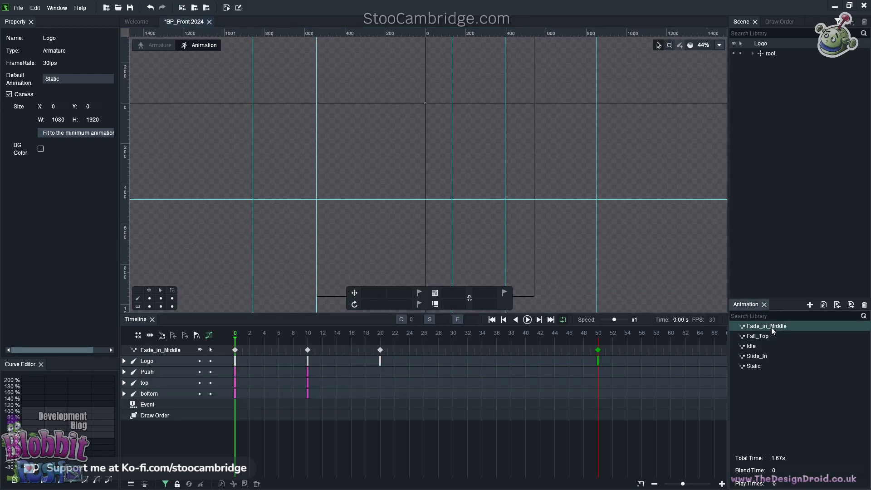
click(528, 319)
scroll(567, 182, down, 3)
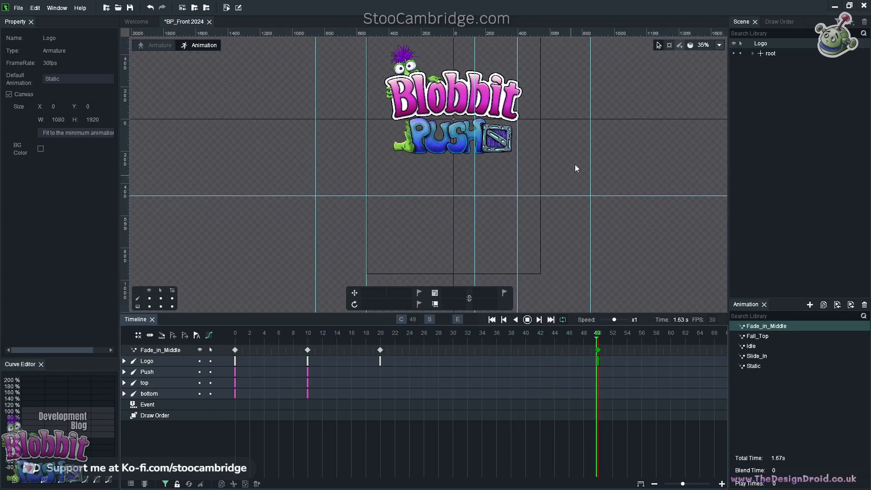
scroll(563, 168, down, 1)
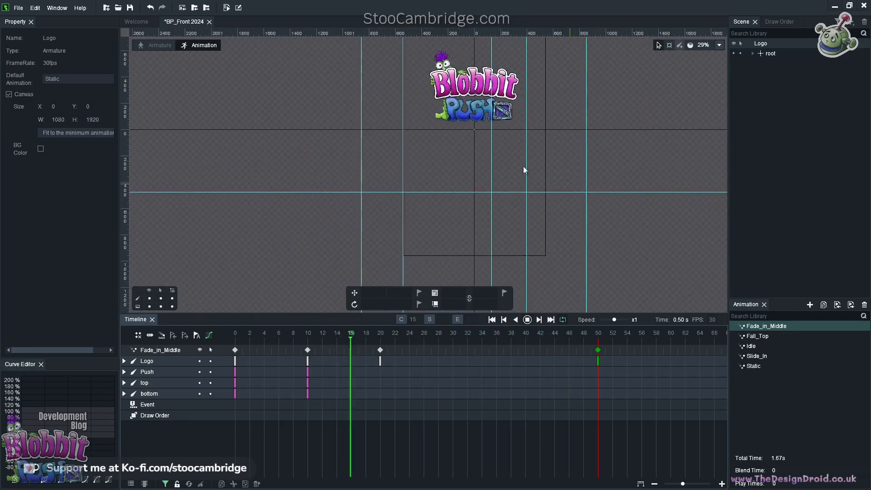
scroll(400, 113, down, 3)
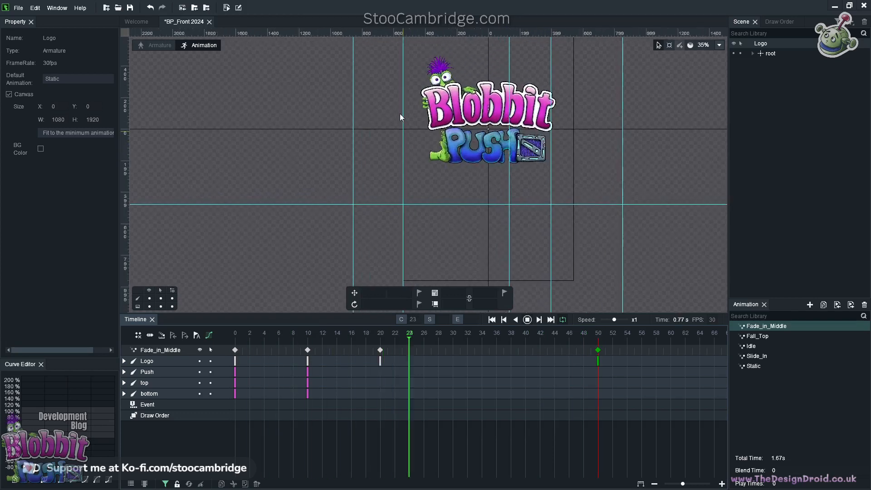
scroll(398, 109, up, 2)
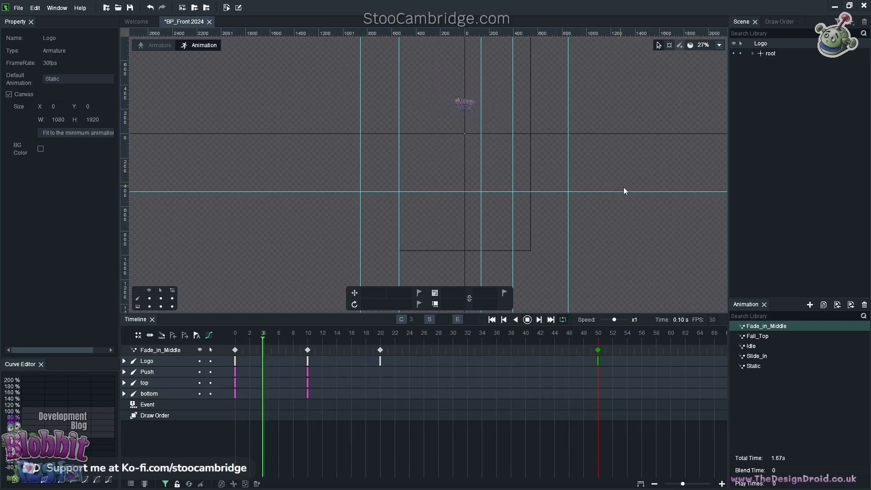
Step: Preview the Logo's Idle, Fall_Top and Slide_In animations, returning to Idle after each entrance
click(761, 345)
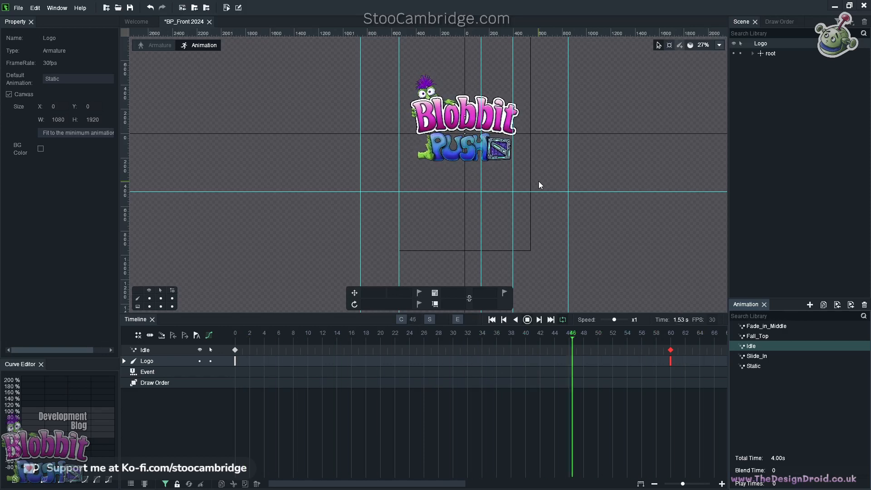
click(765, 337)
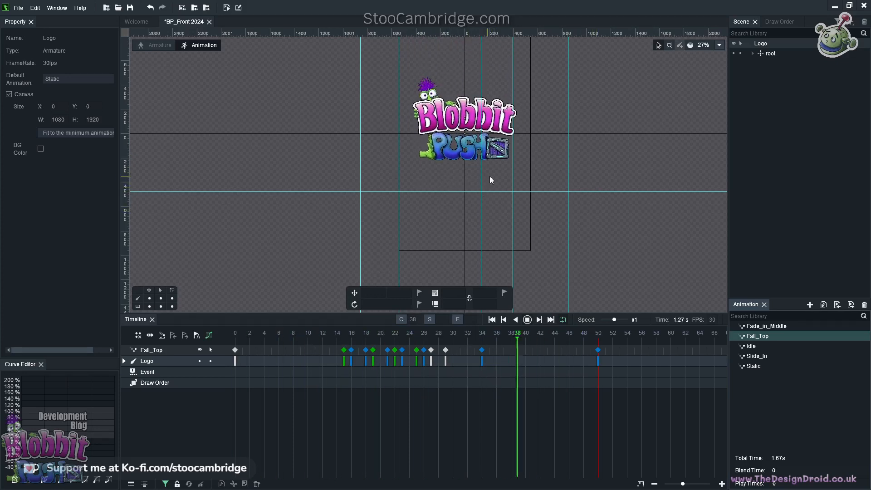
click(754, 346)
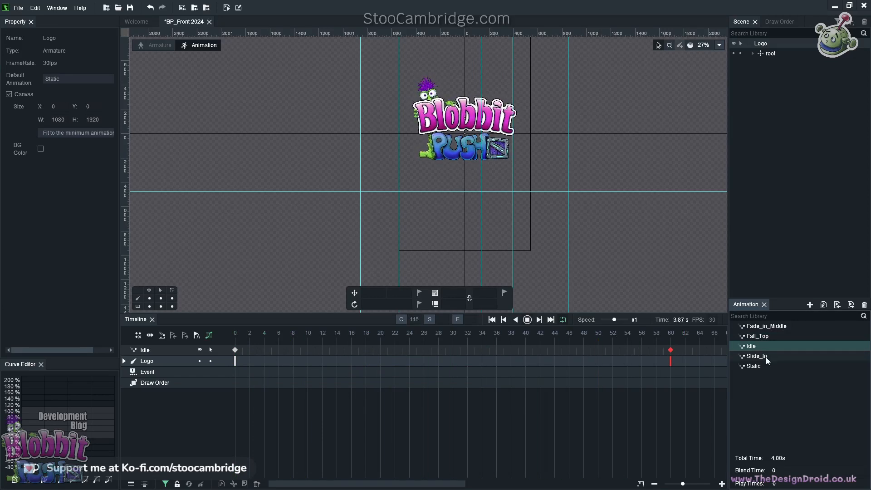
click(757, 356)
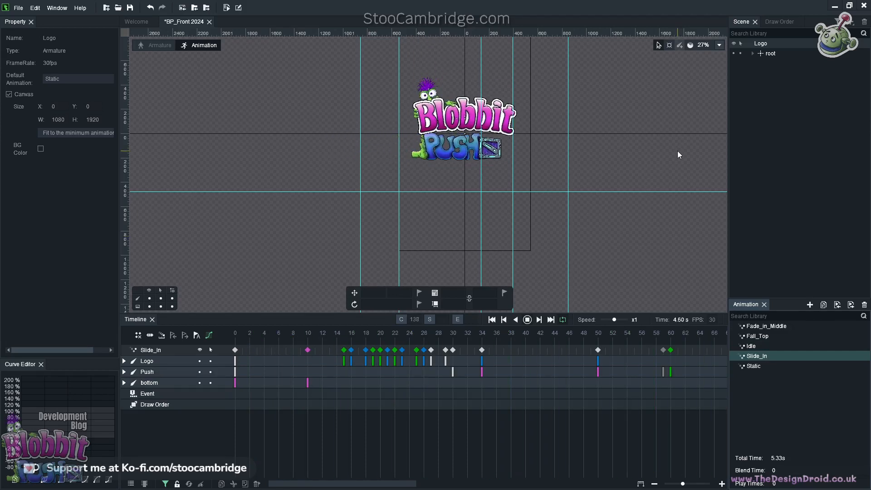
click(753, 346)
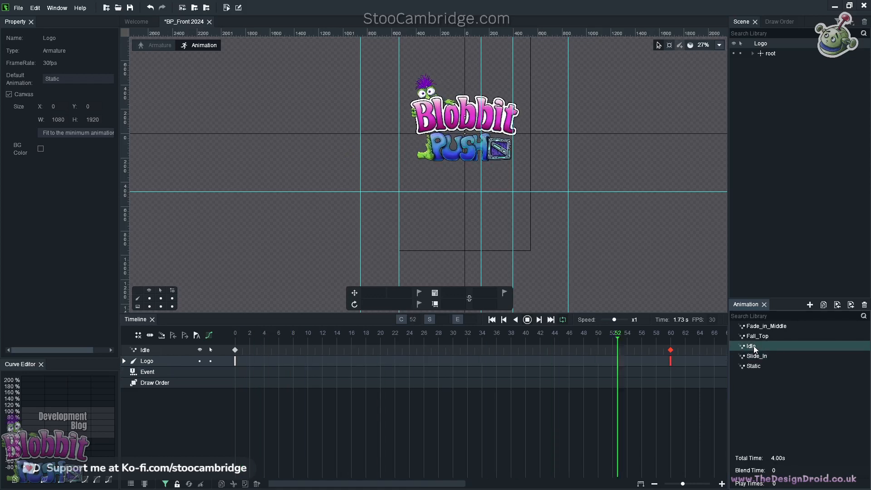
Step: Check the Logo's Static animation, replay Idle and stop playback
click(755, 367)
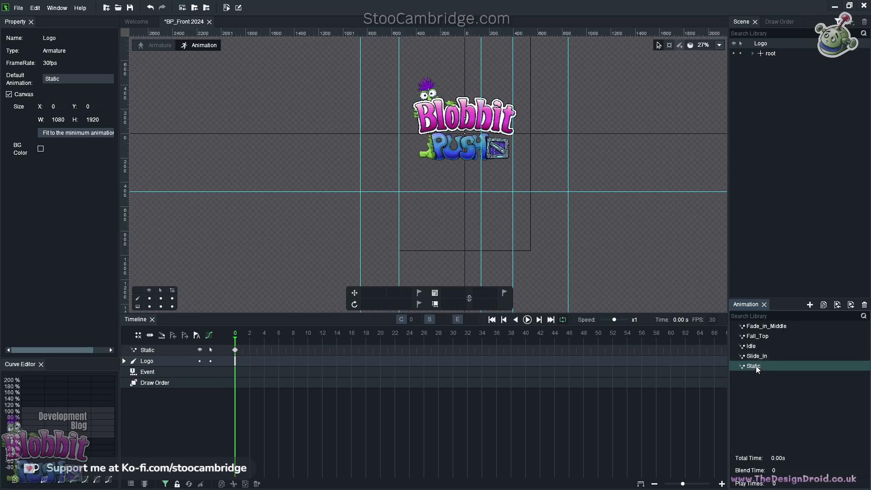
click(753, 344)
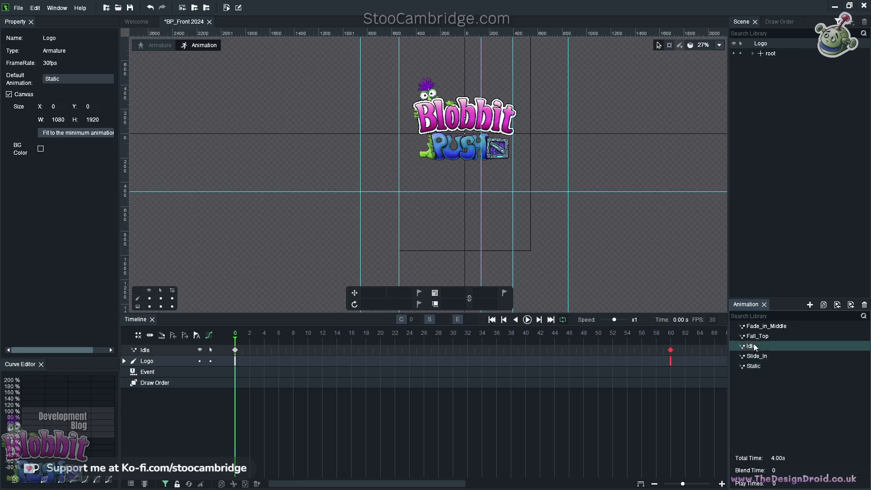
click(528, 319)
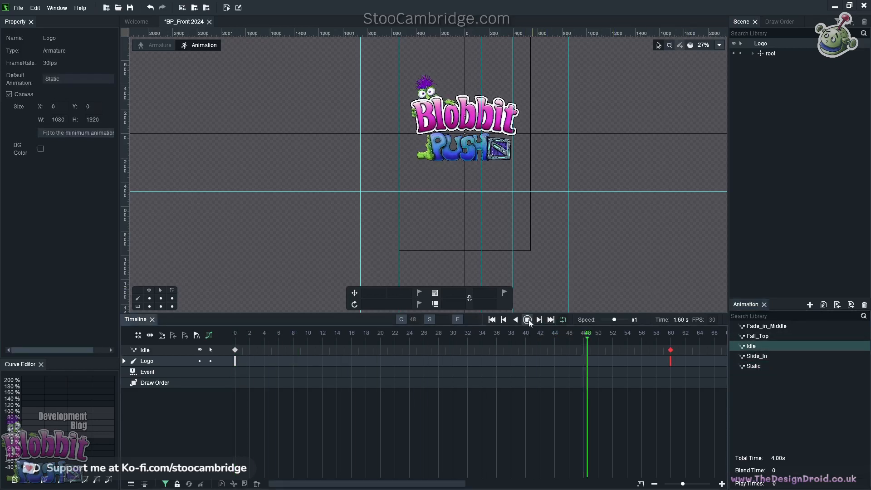
click(528, 320)
Step: Return to armature mode and open the Level_Thumb armature from the library
click(139, 44)
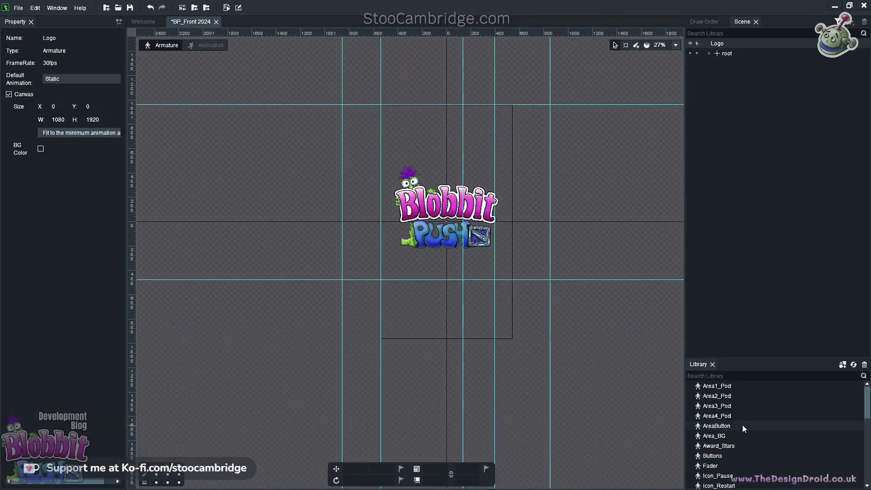
scroll(746, 426, down, 6)
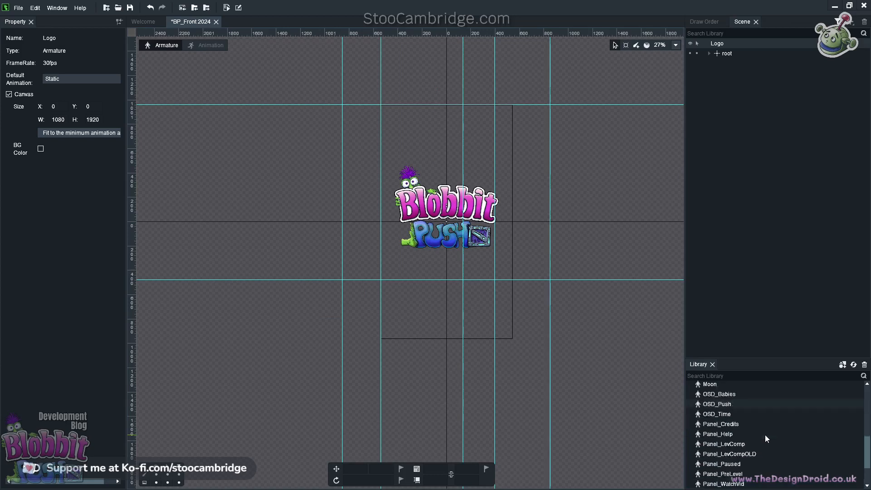
scroll(766, 434, up, 2)
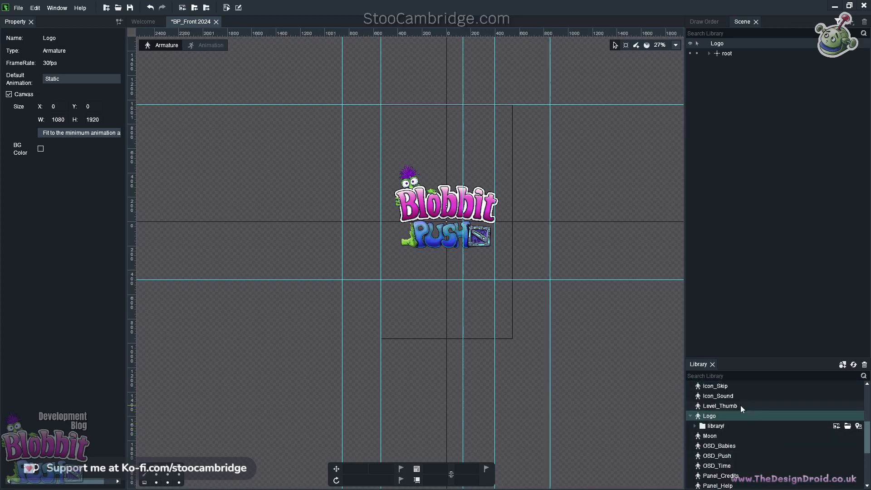
click(726, 405)
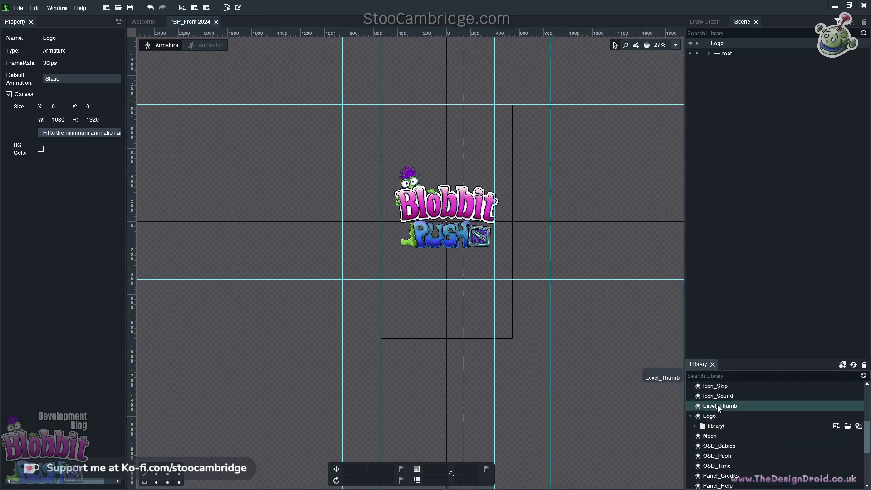
double_click(718, 405)
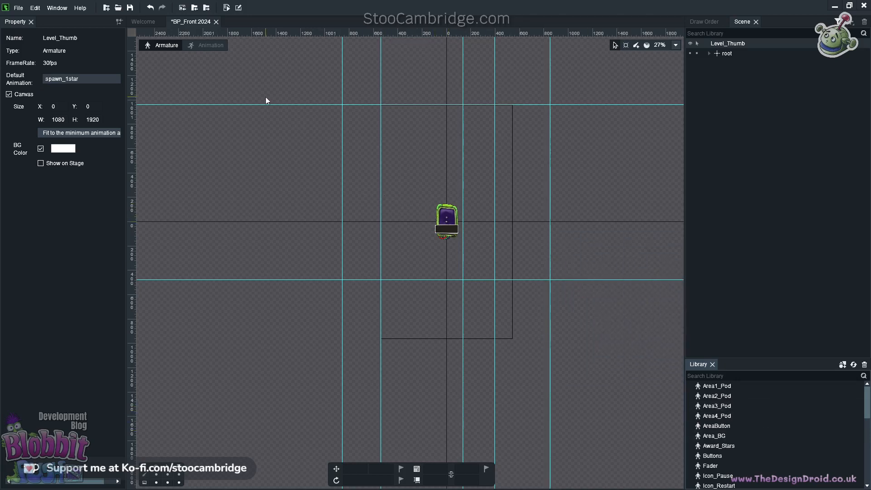
Step: Switch Level_Thumb to animation mode, look through its animation list and show the select animation without renaming it
click(206, 45)
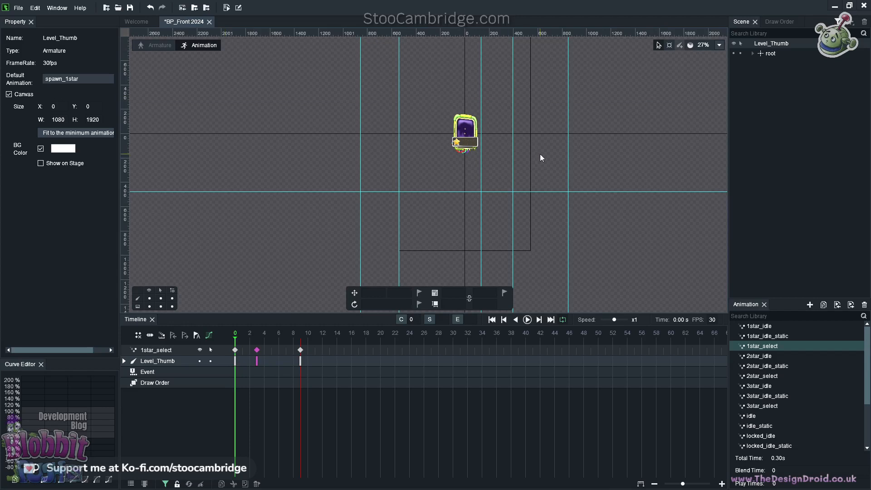
scroll(792, 395, down, 3)
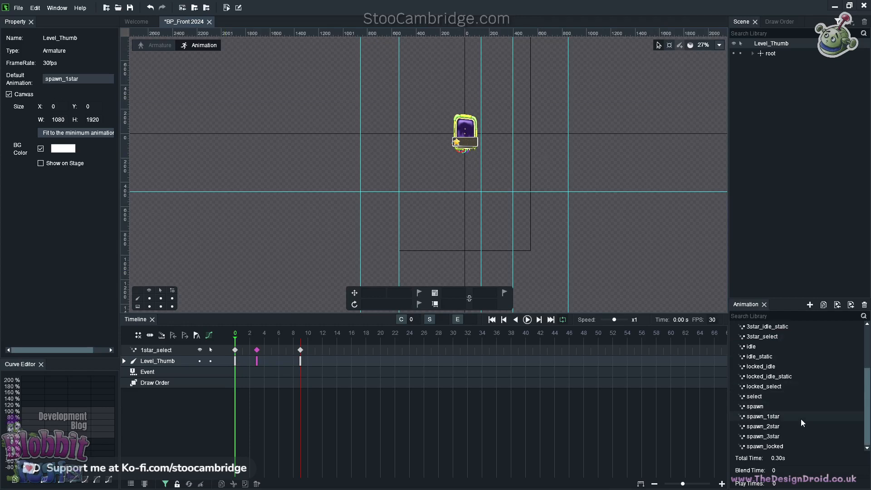
click(759, 397)
double_click(759, 397)
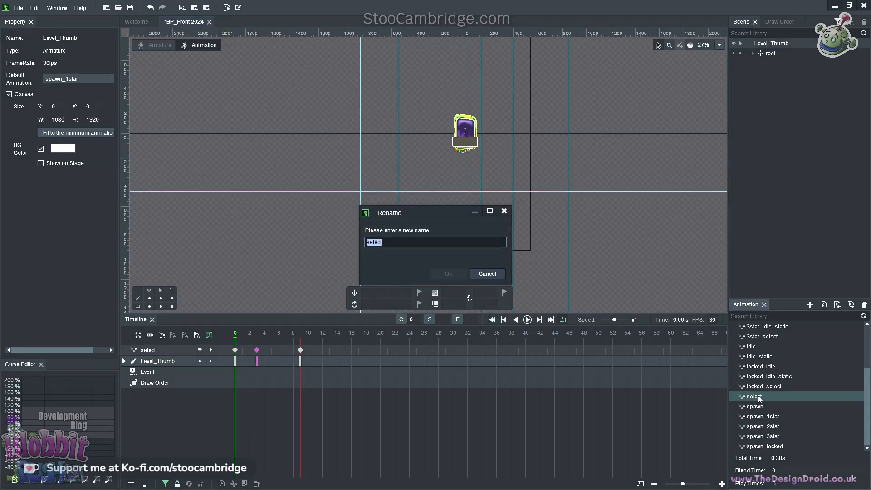
click(488, 274)
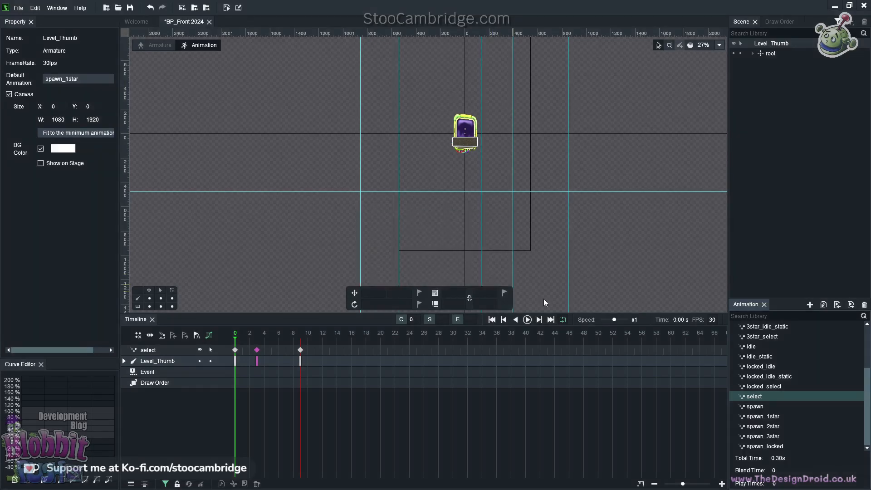
Step: Return to armature mode, look through the library's armature thumbnails and open Panel_Paused
click(156, 45)
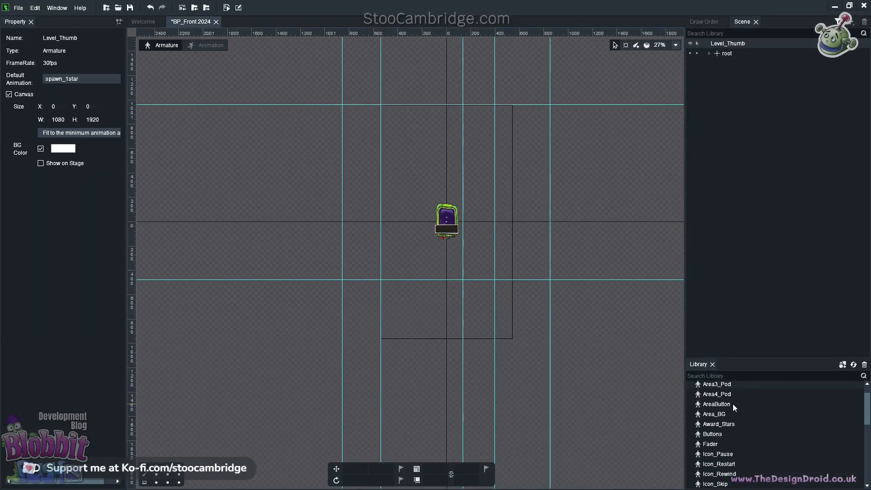
mouse_move(726, 403)
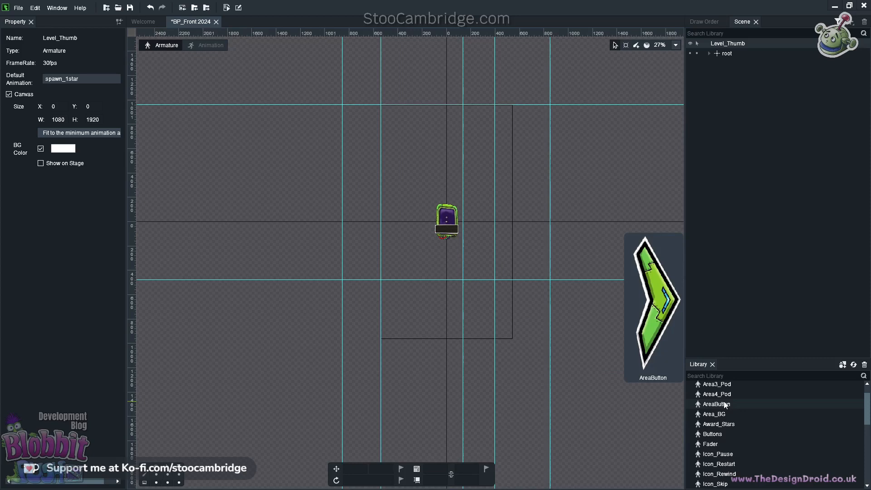
mouse_move(721, 436)
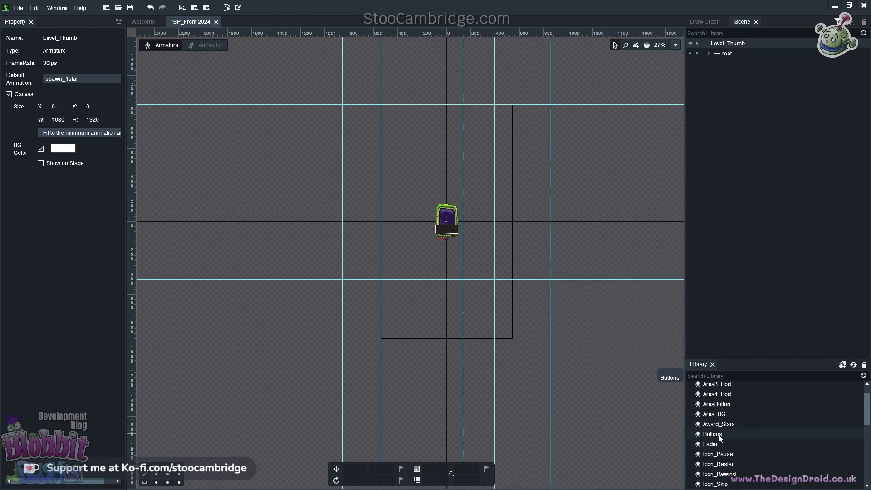
scroll(719, 456, down, 5)
mouse_move(719, 455)
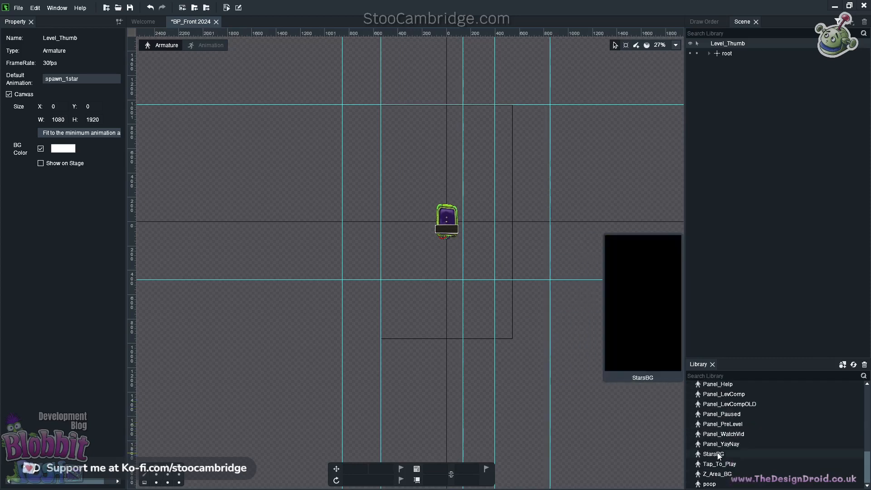
mouse_move(714, 484)
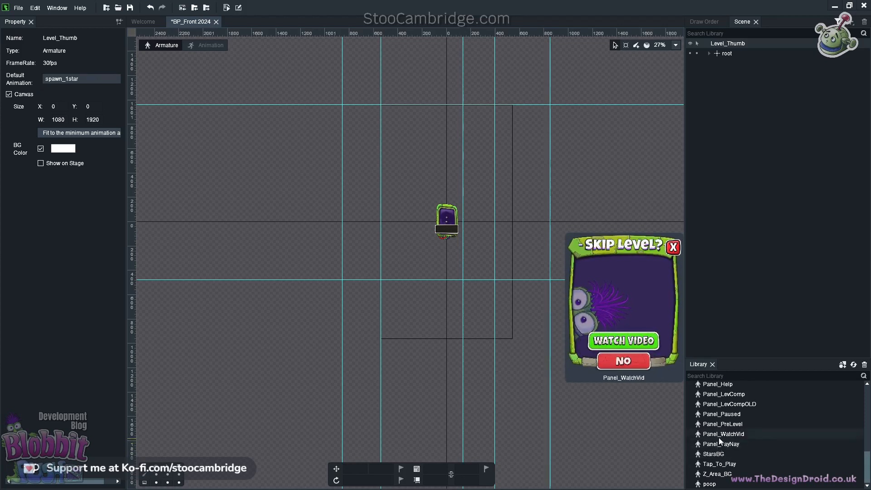
double_click(716, 414)
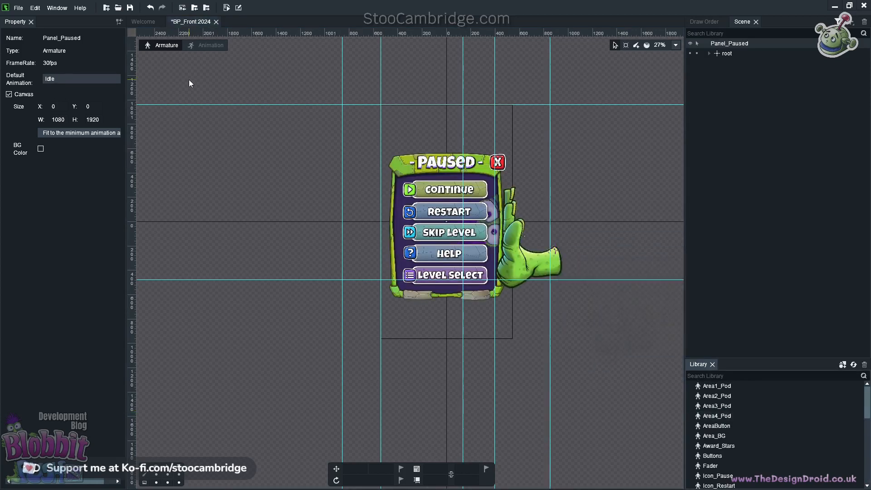
Step: Switch Panel_Paused to animation mode and play its Spawn_L, Spawn_LS, Spawn_R and Spawn_RS entrance animations
click(207, 45)
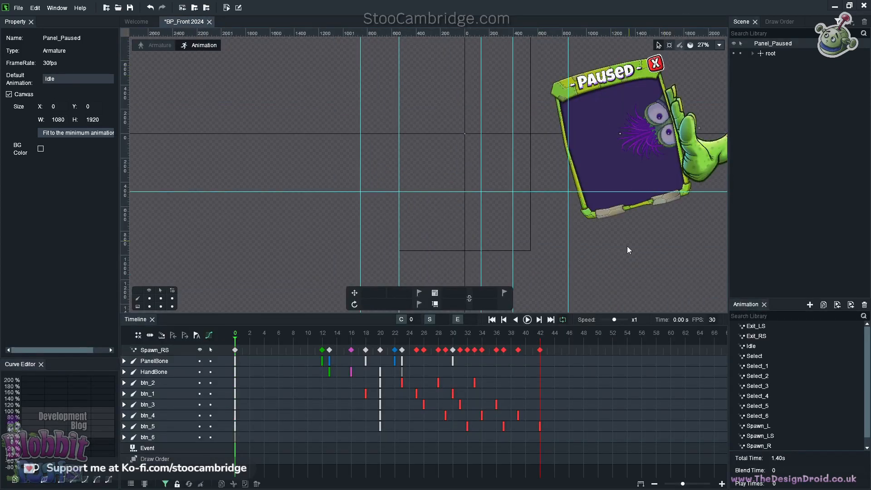
click(764, 356)
scroll(779, 363, down, 1)
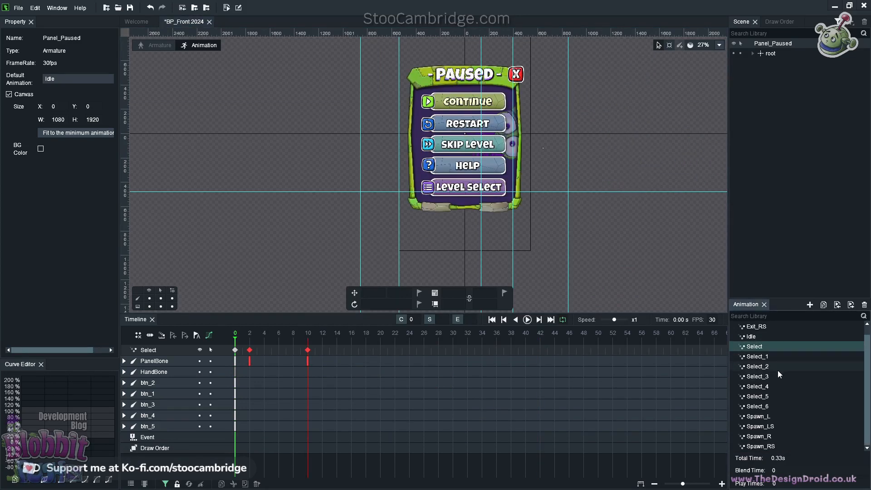
click(771, 416)
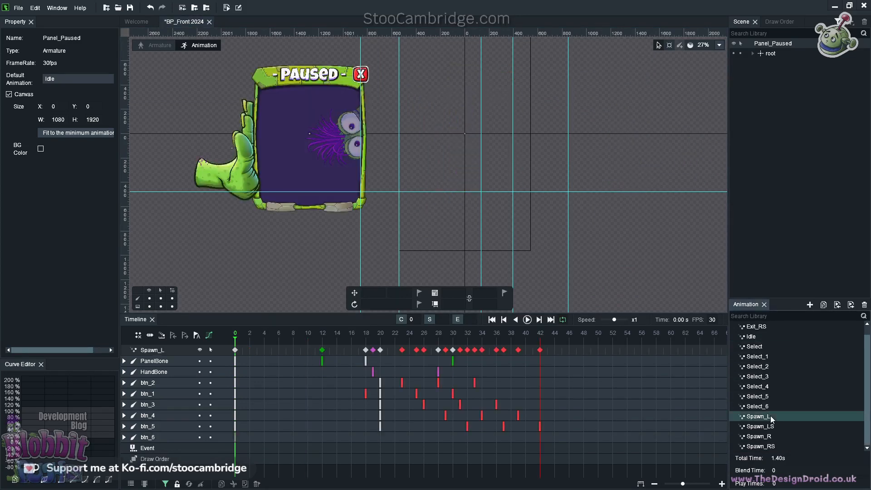
click(527, 320)
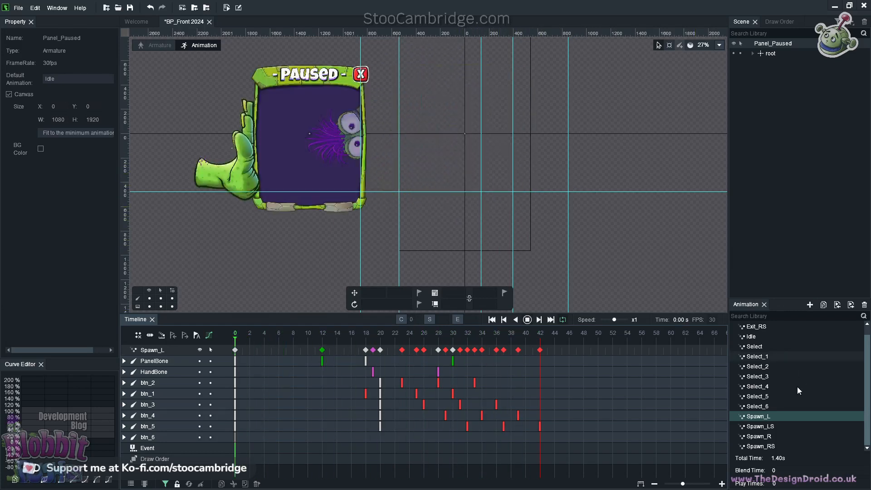
click(777, 428)
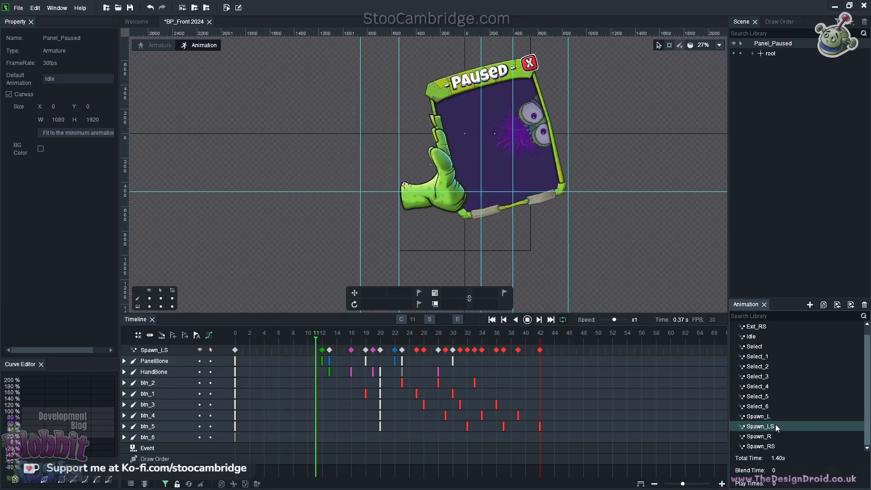
click(776, 437)
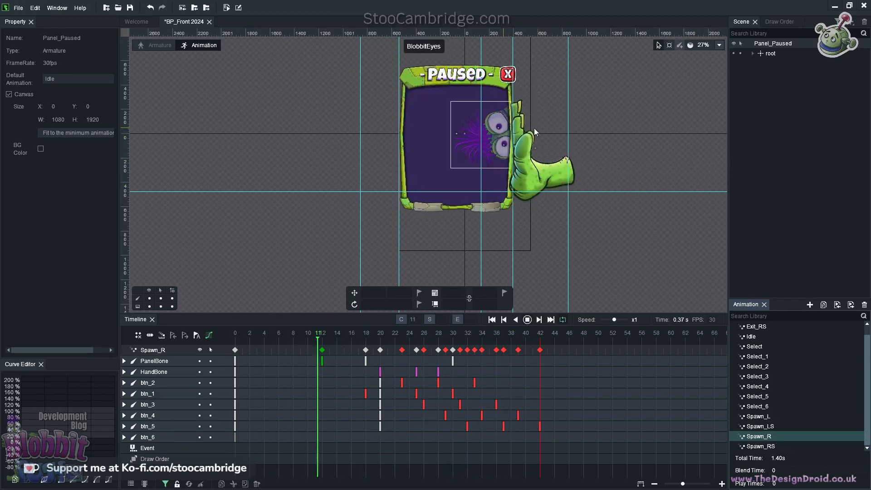
click(770, 446)
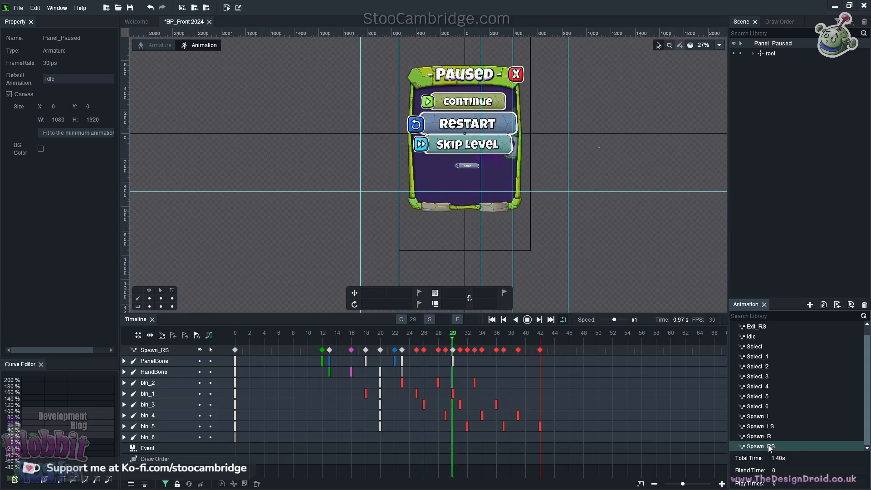
Step: Preview the Panel_Paused button animations from Select_1 through Select_6 in turn
click(768, 358)
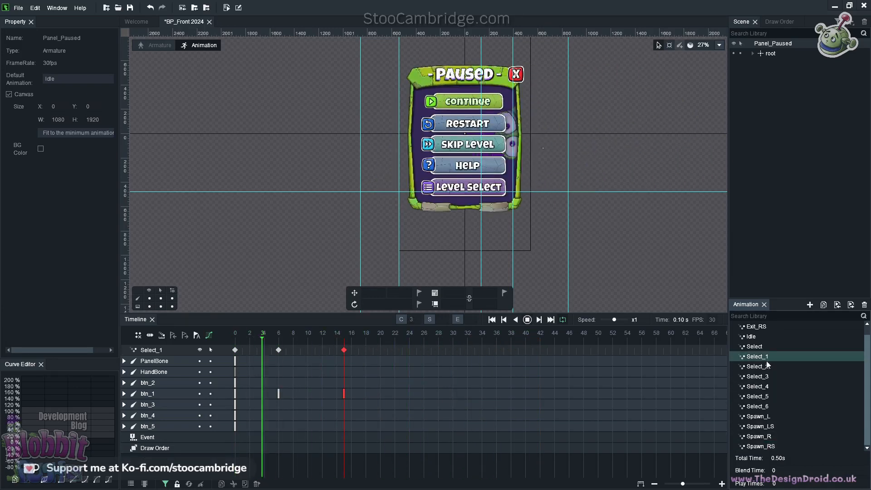
click(768, 369)
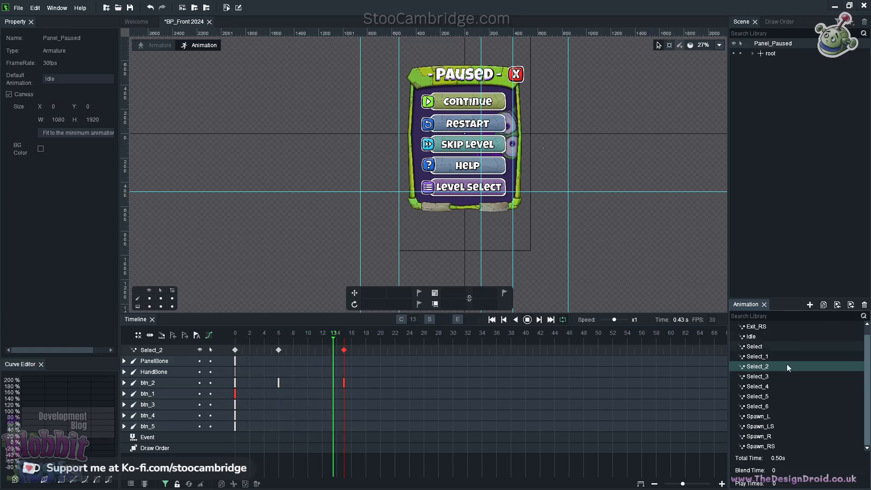
click(768, 377)
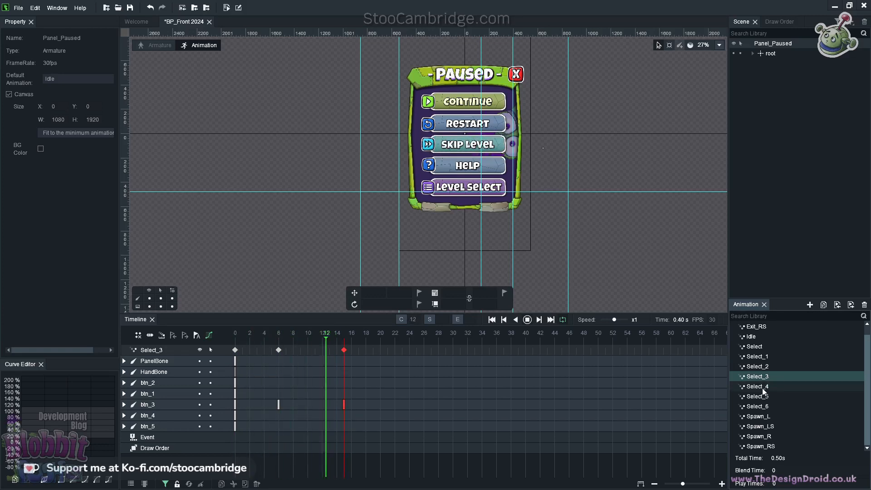
click(762, 387)
click(761, 396)
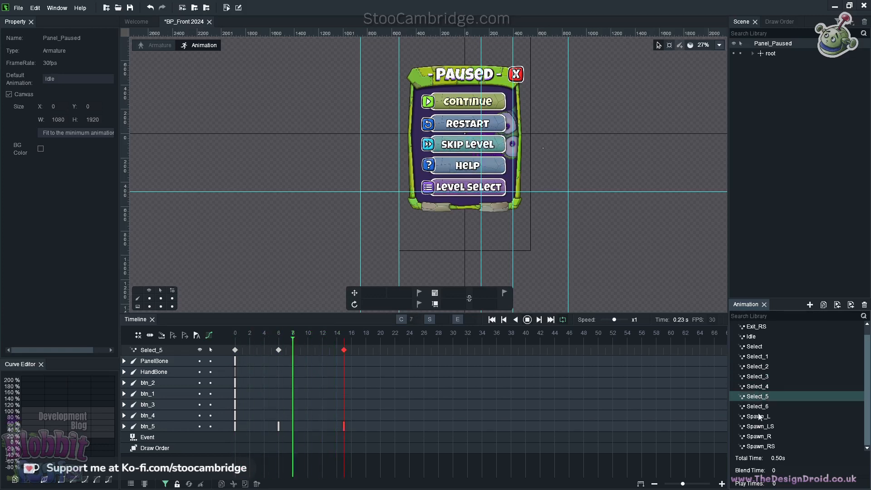
click(759, 407)
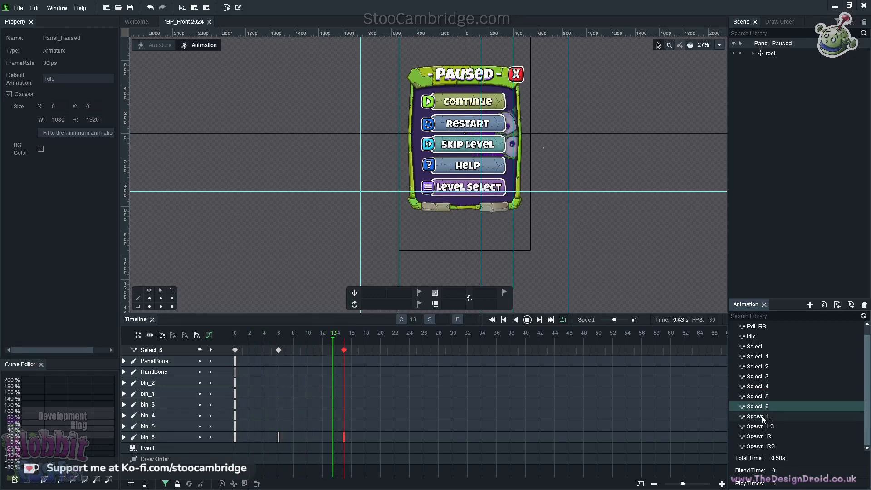
Step: Replay Panel_Paused's Spawn_L, then preview its Exit_LS, Exit_RS, Idle and Select animations
click(763, 419)
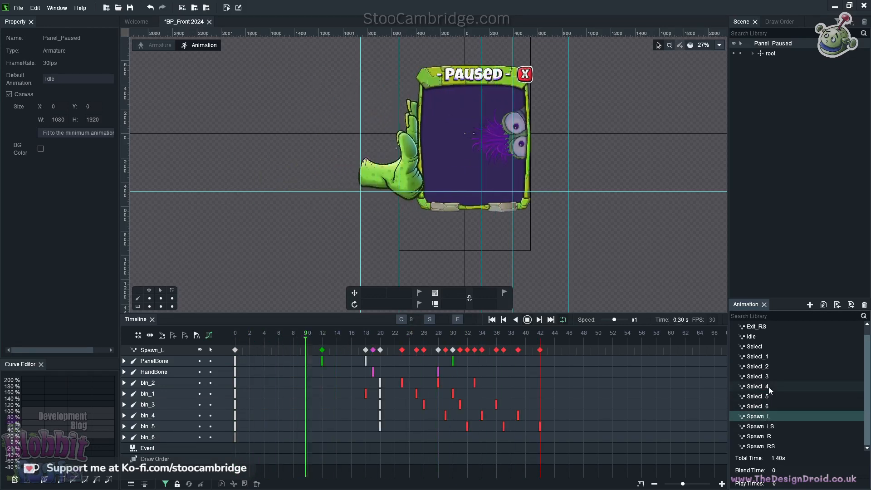
scroll(770, 336, up, 1)
click(766, 326)
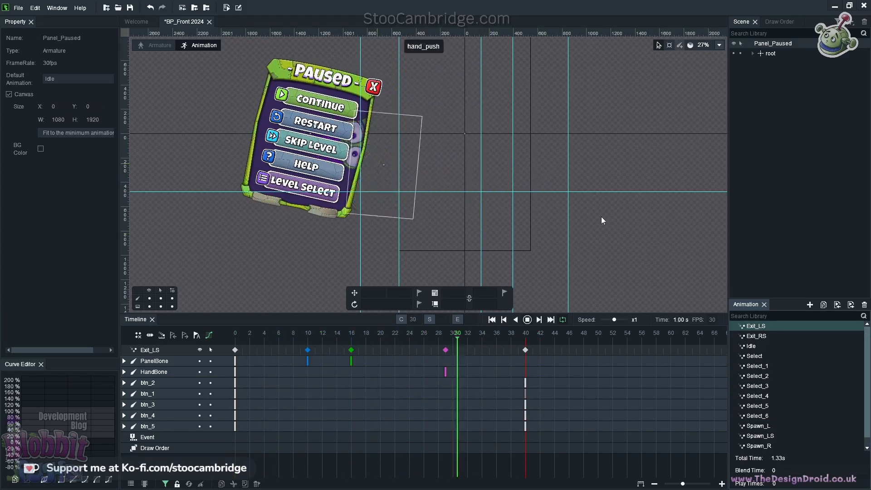
click(765, 336)
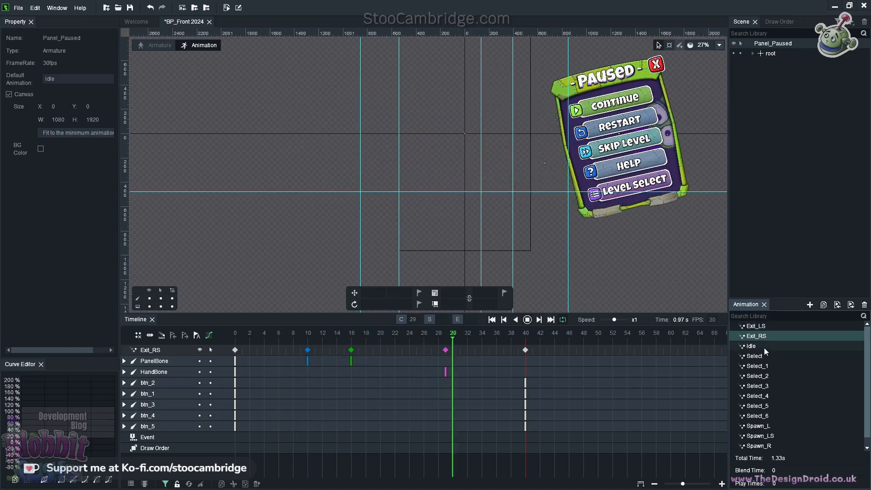
click(761, 347)
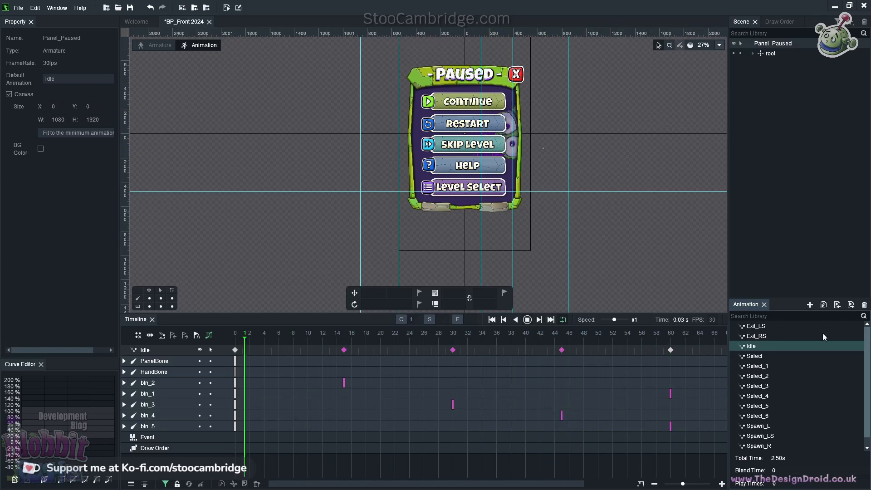
click(754, 356)
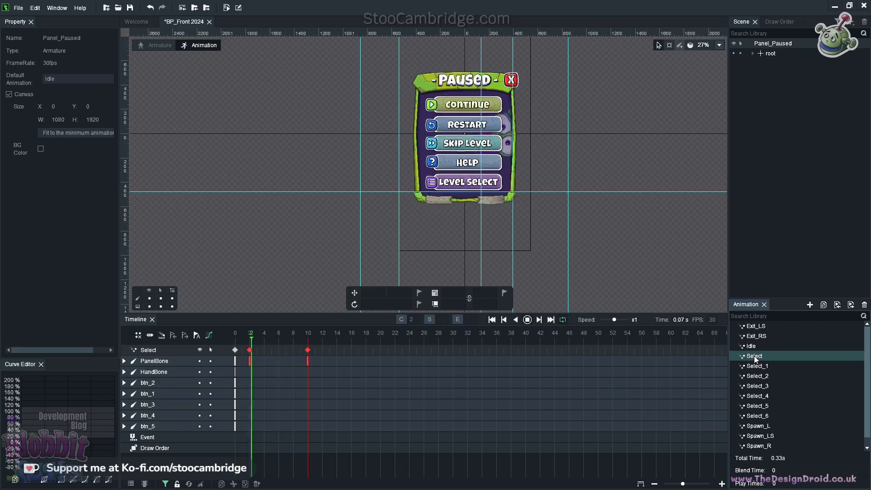
Step: Return to armature mode, browse the library's armature thumbnails and open Panel_LevComp
click(157, 45)
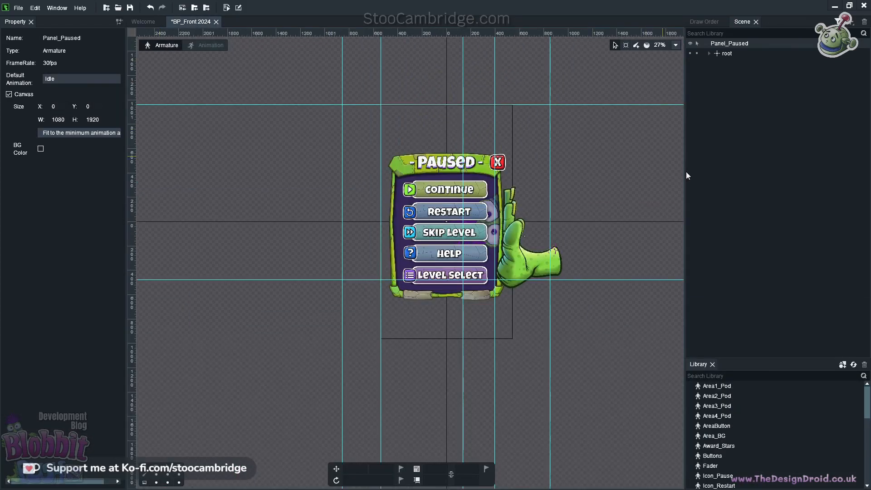
click(726, 428)
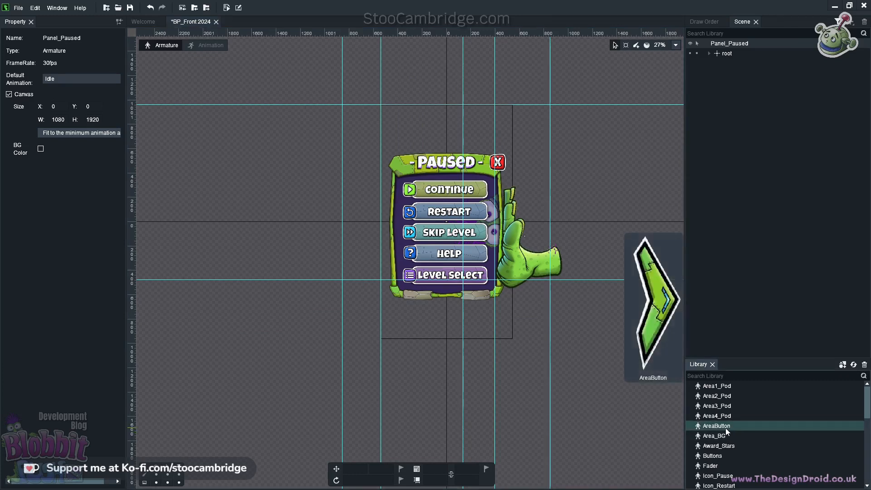
scroll(713, 438, down, 1)
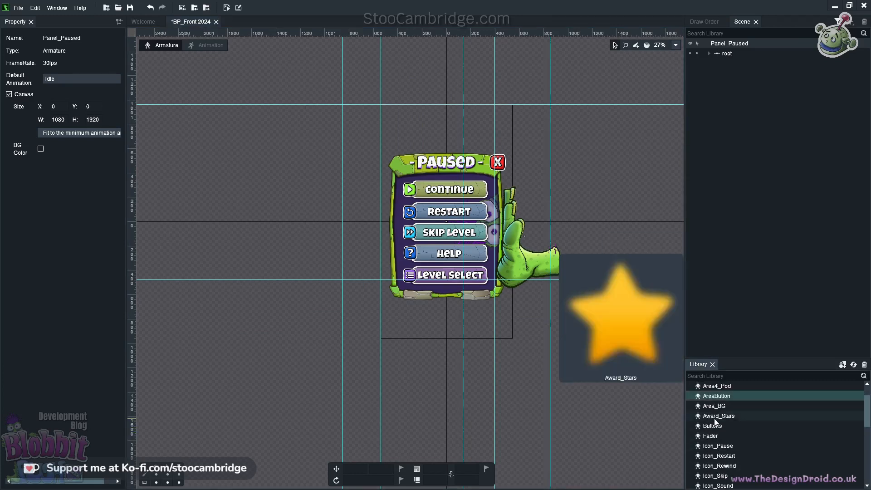
scroll(711, 450, down, 1)
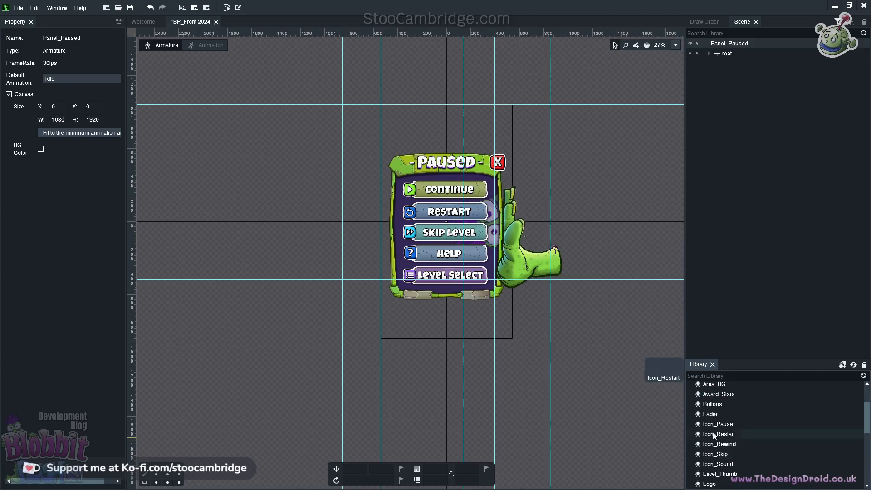
scroll(713, 453, down, 1)
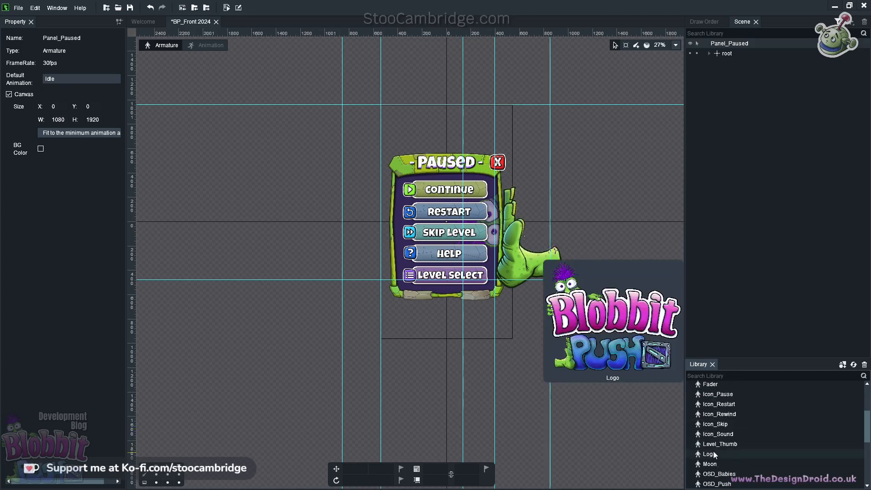
scroll(710, 458, down, 4)
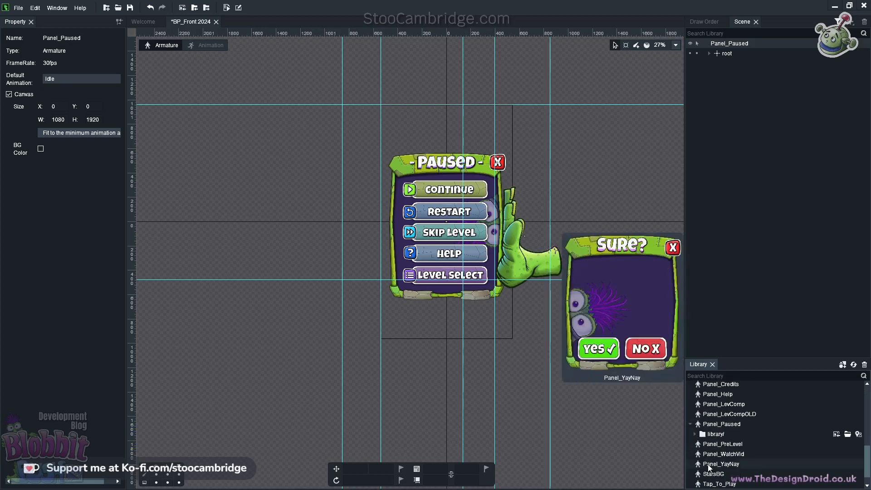
click(709, 405)
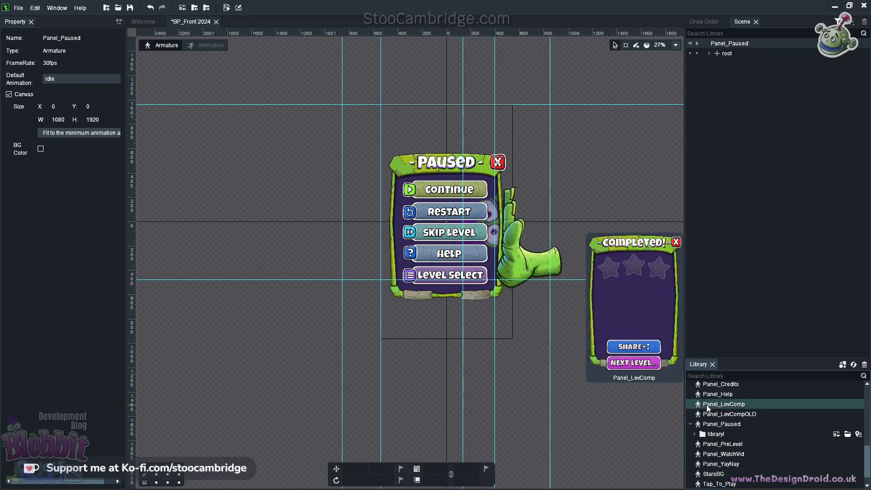
double_click(709, 405)
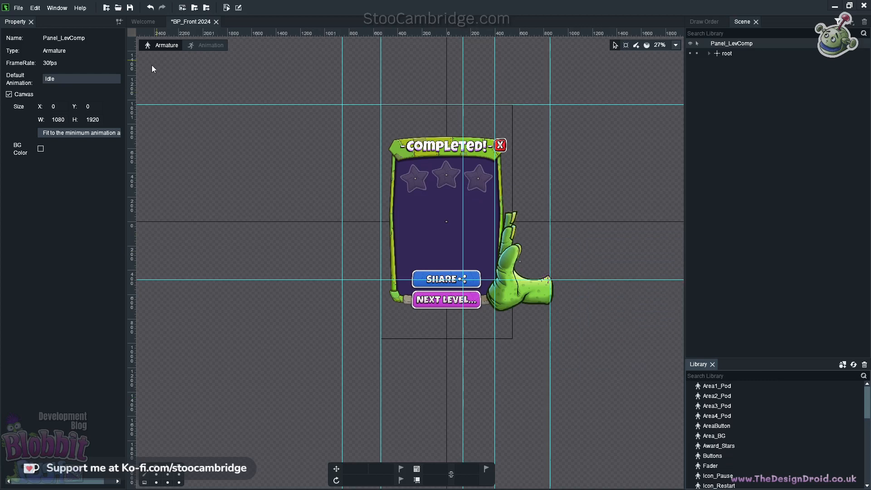
Step: Switch Panel_LevComp to animation mode and play its Spawn_L and Spawn_LS entrance animations
click(205, 45)
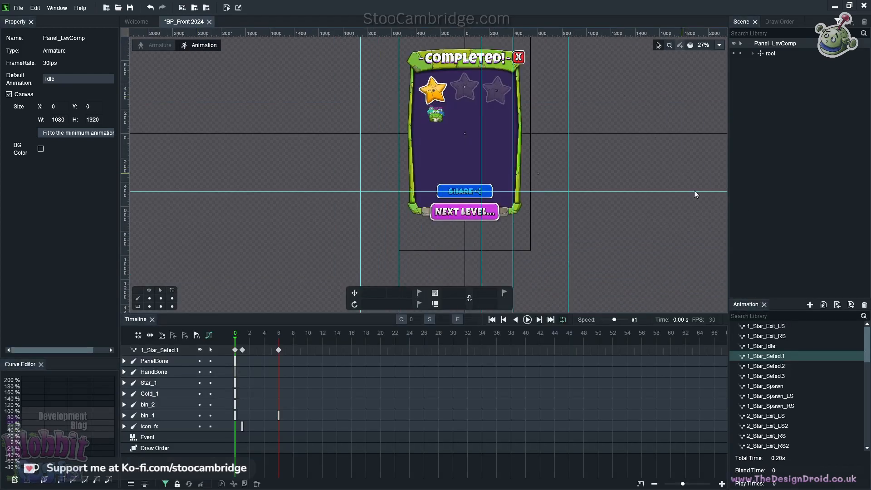
scroll(794, 359, down, 8)
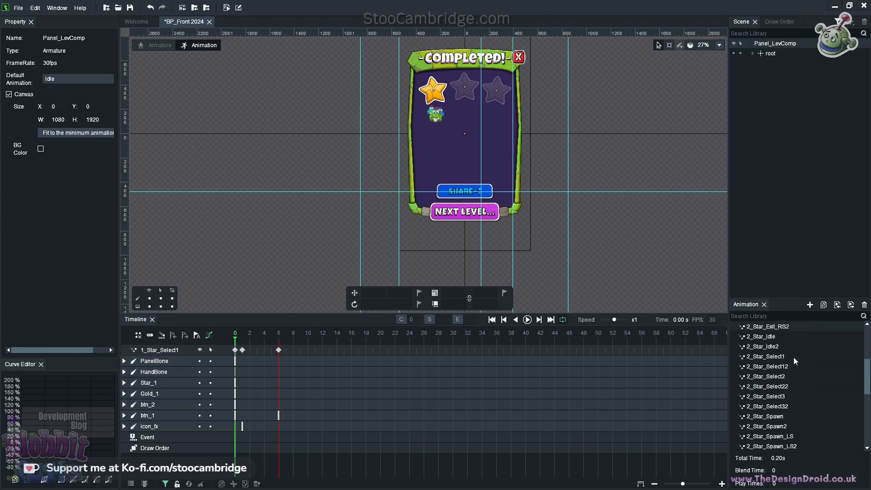
click(771, 418)
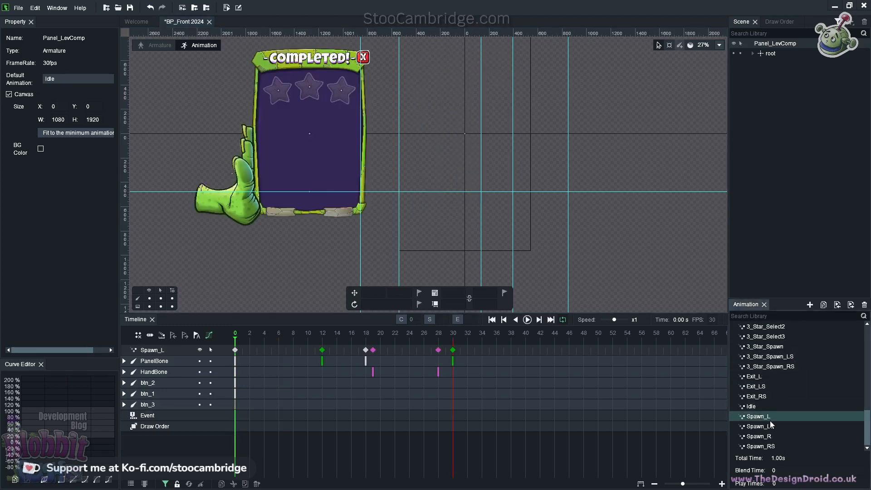
click(527, 319)
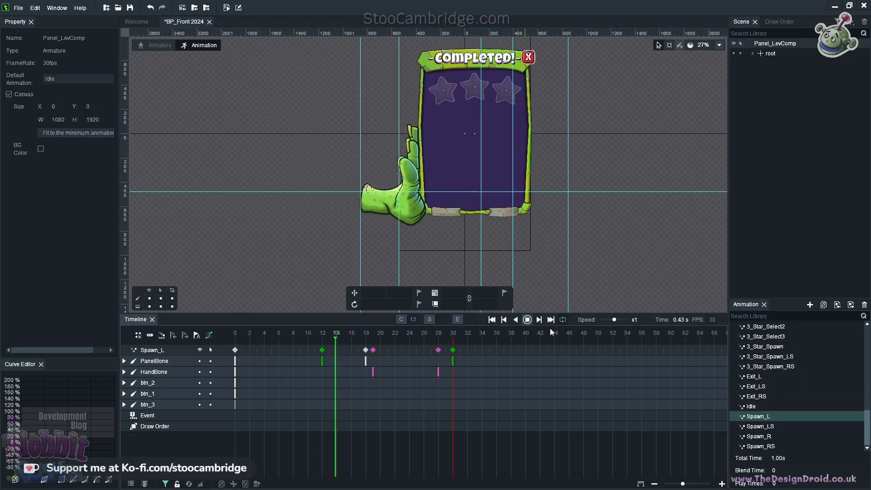
click(780, 428)
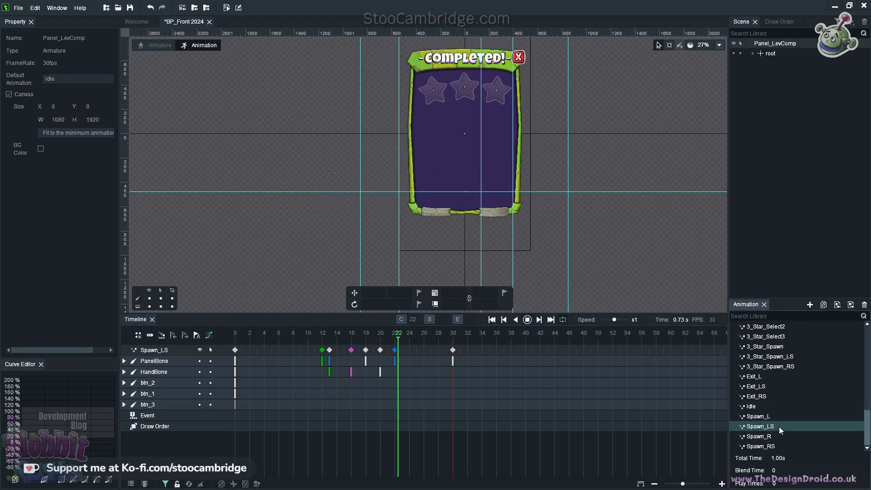
Step: Preview Panel_LevComp's star award animations 1_Star_Spawn, 2_Star_Spawn and 3_Star_Spawn_LS
scroll(798, 389, up, 10)
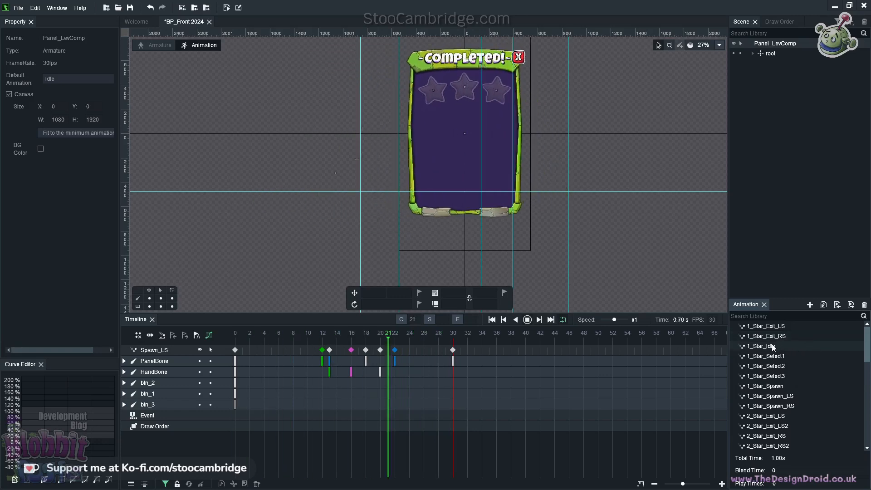
click(780, 386)
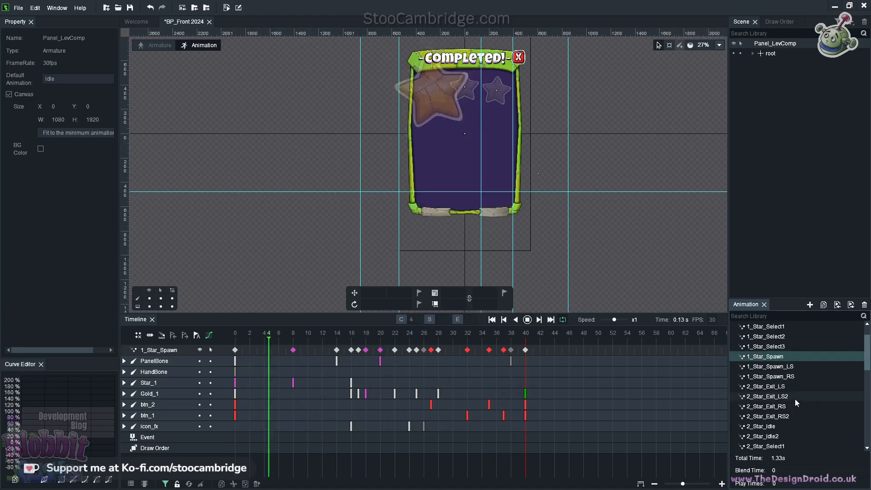
scroll(795, 399, down, 3)
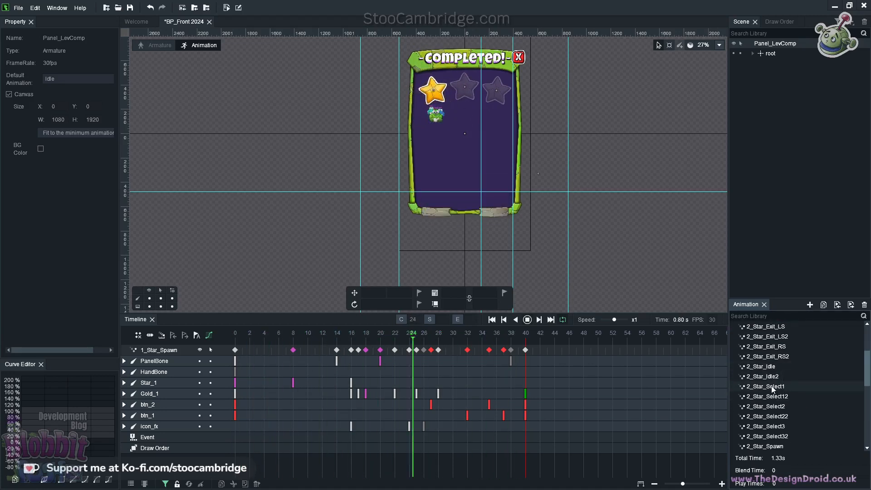
click(773, 447)
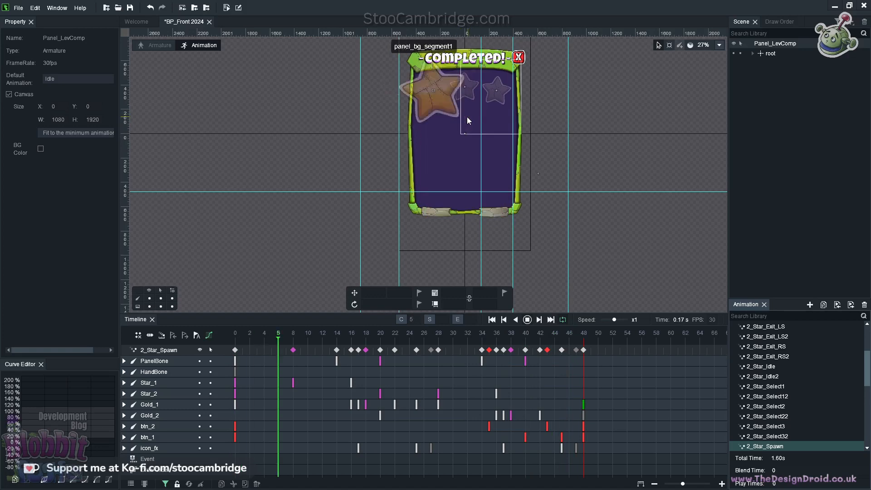
scroll(800, 429, down, 5)
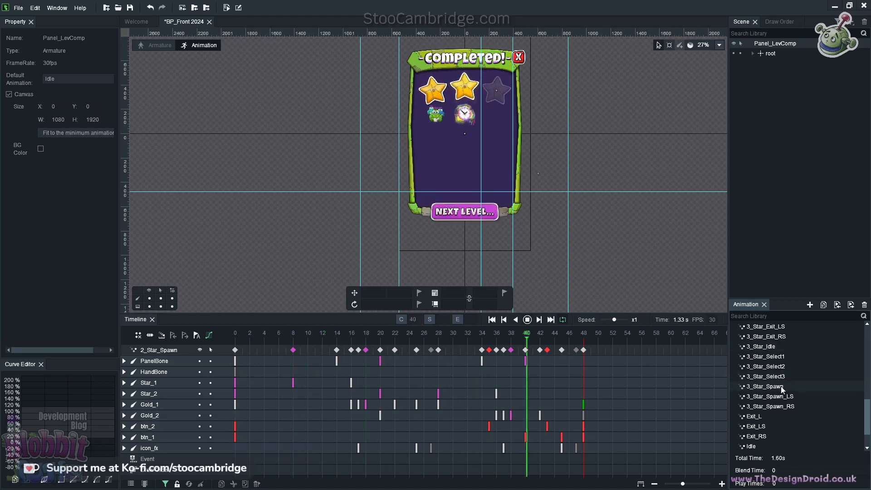
click(783, 398)
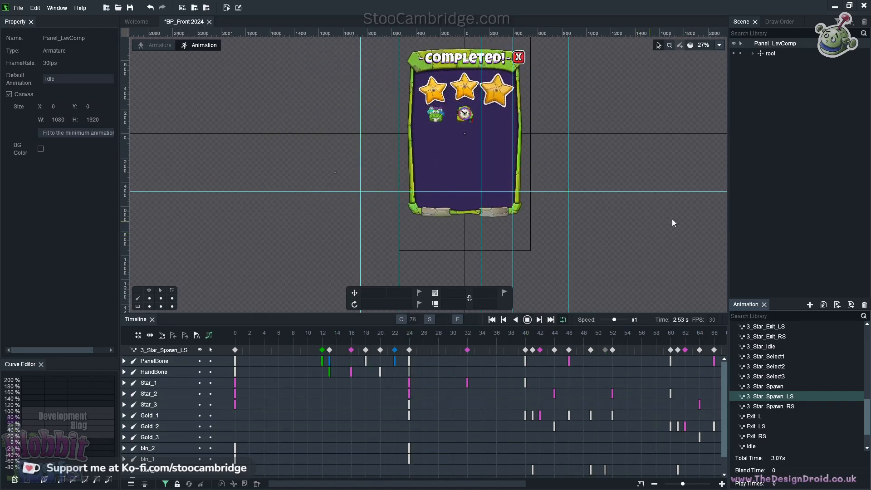
Step: Preview the three-star button animations 3_Star_Select3, 3_Star_Select2 and 3_Star_Select1, plus 3_Star_Idle and 3_Star_Spawn_RS
click(781, 376)
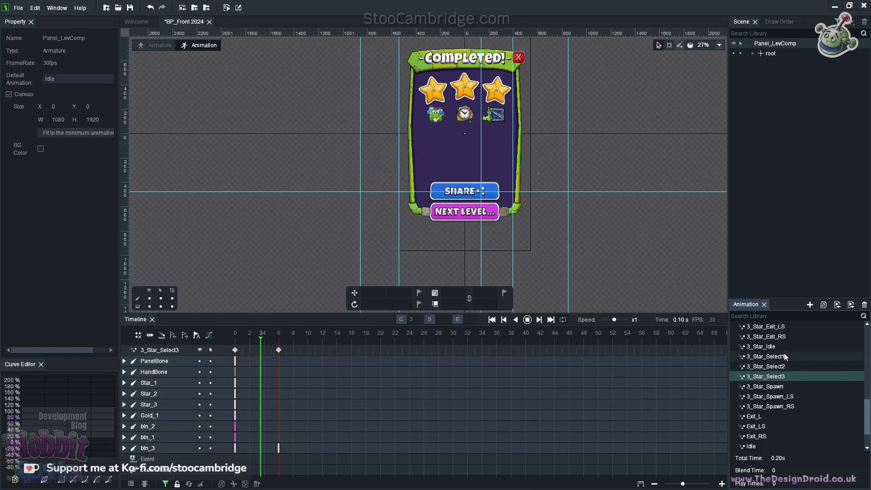
click(781, 367)
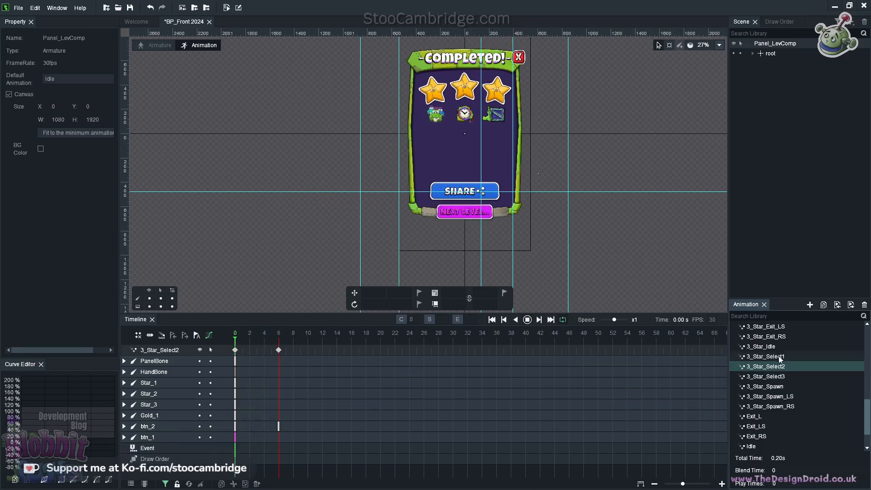
click(781, 356)
click(772, 347)
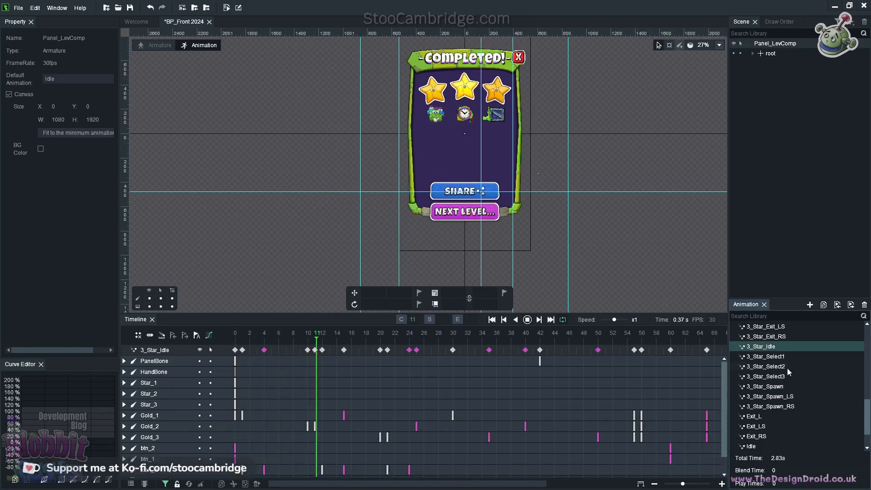
click(771, 406)
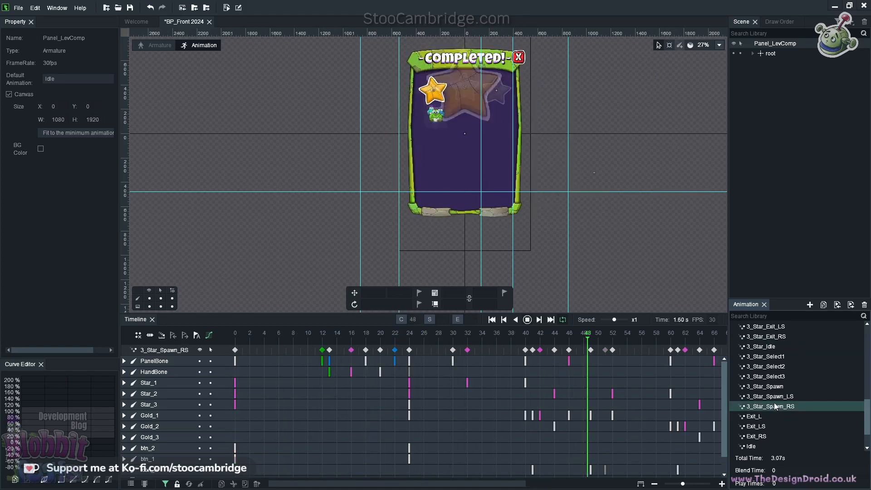
Step: Preview Panel_LevComp's Exit_LS animation, then show Idle and inspect the empty panel area above the Share button
scroll(775, 413, down, 2)
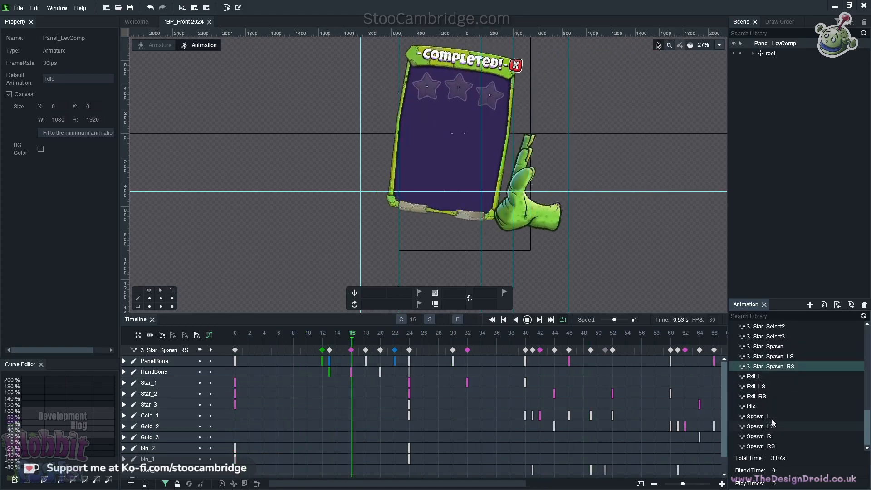
click(764, 387)
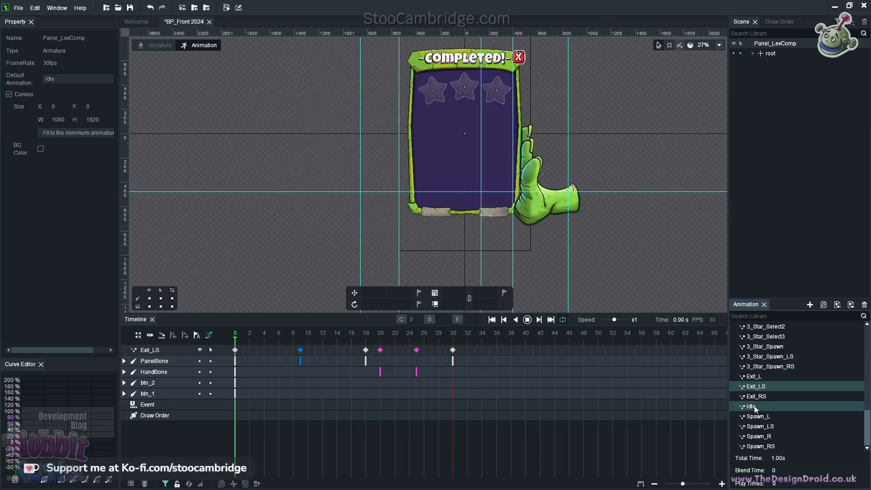
click(754, 406)
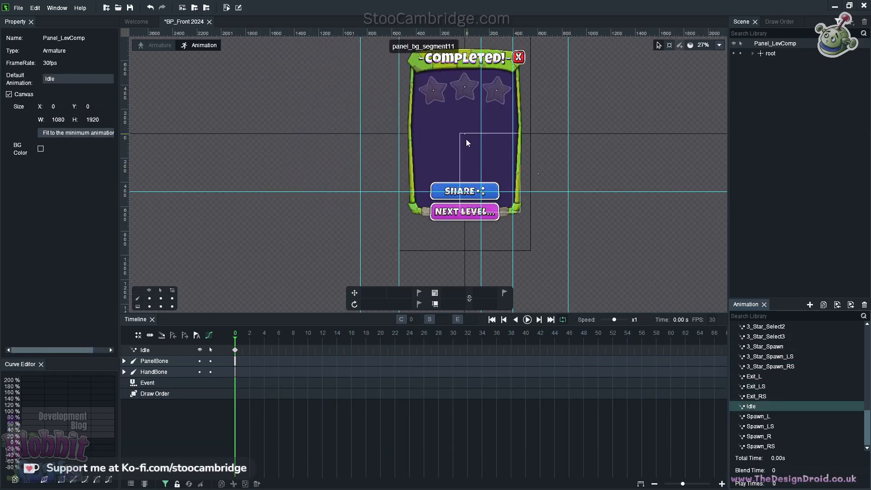
scroll(466, 138, up, 4)
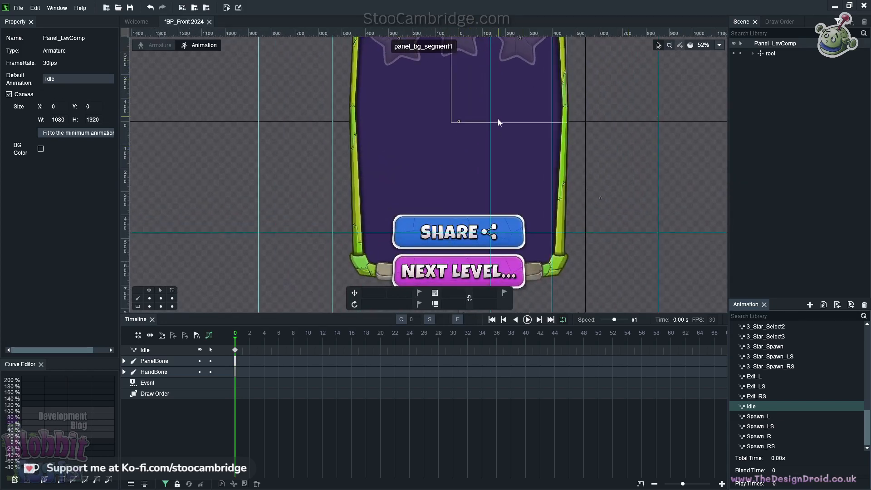
scroll(500, 108, down, 2)
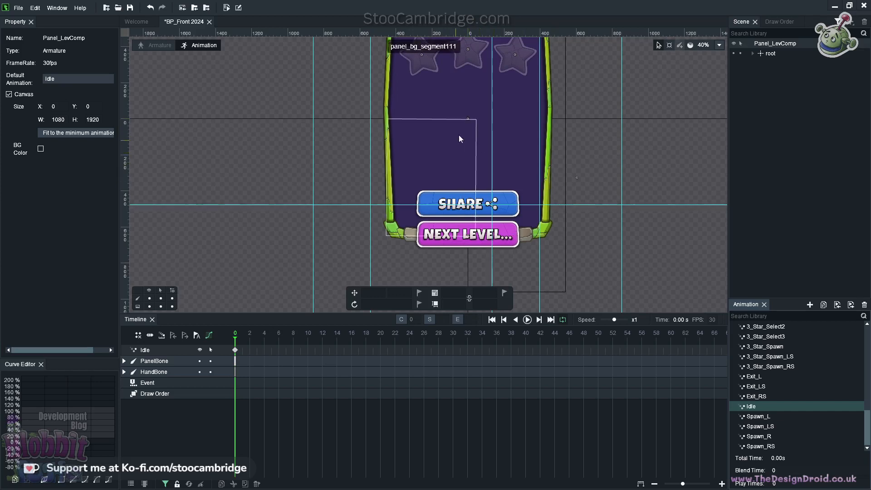
scroll(781, 377, up, 8)
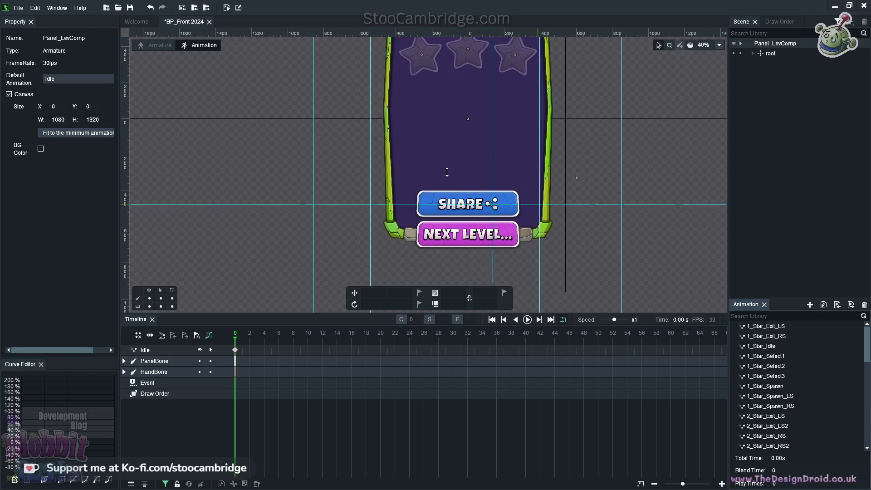
Step: Return to armature mode and browse the project's armature list, examining the thumbnails of the OSD, icon, panel and Award_Stars items
click(172, 47)
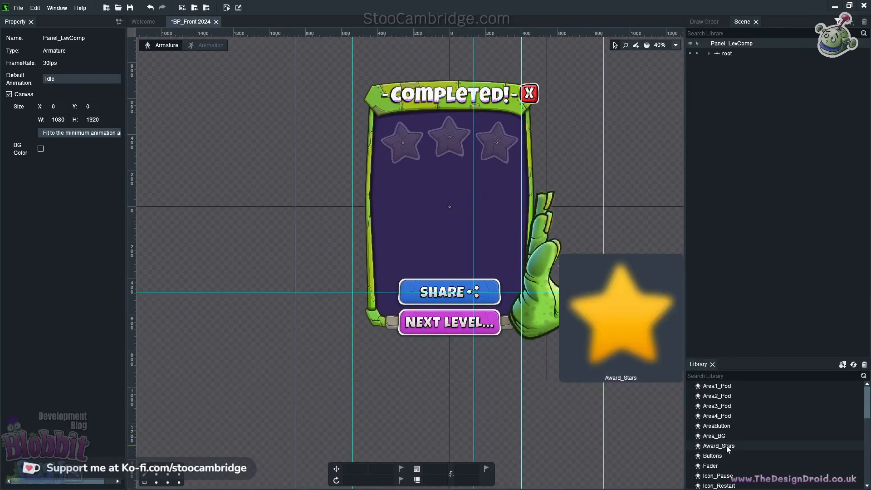
mouse_move(719, 466)
scroll(719, 453, down, 5)
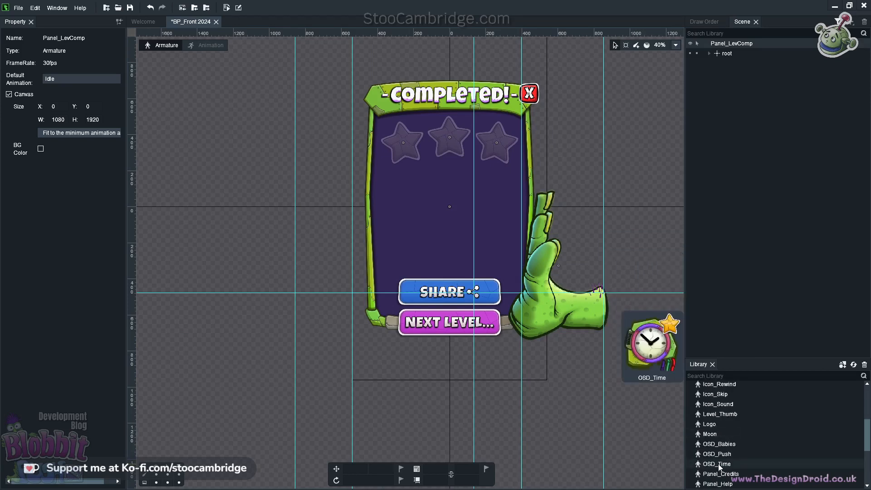
mouse_move(718, 435)
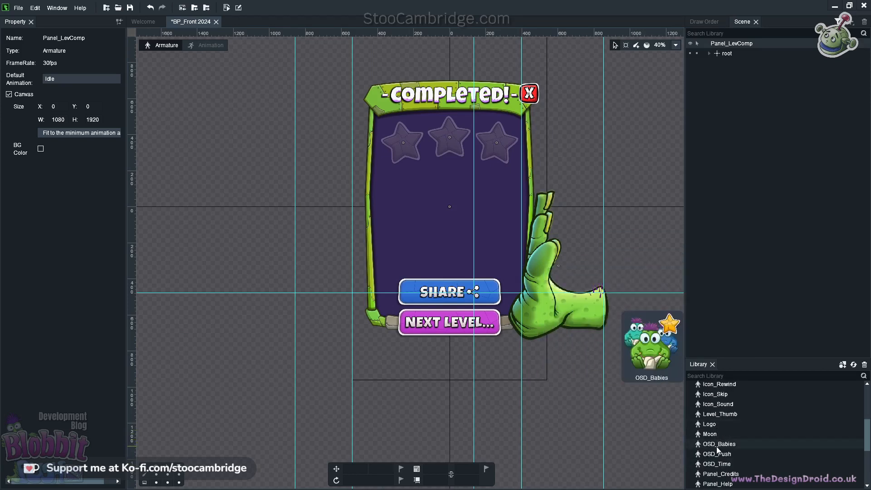
scroll(717, 450, down, 3)
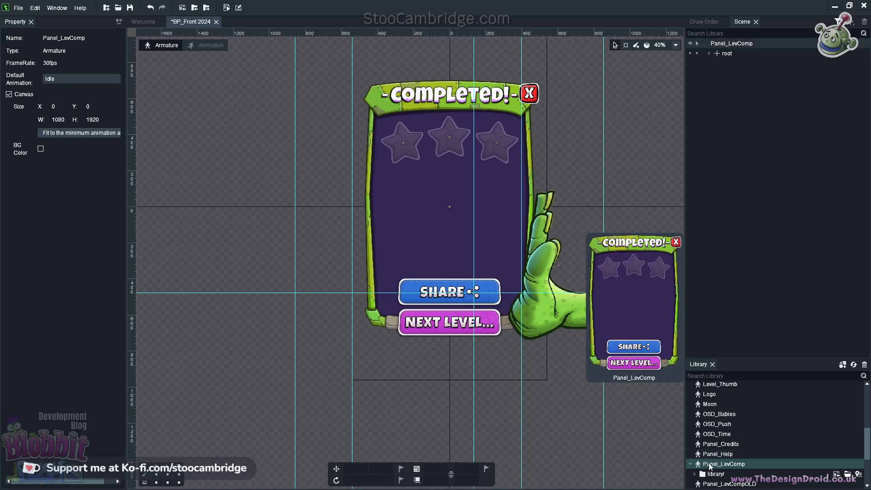
scroll(711, 482, up, 2)
scroll(710, 482, down, 2)
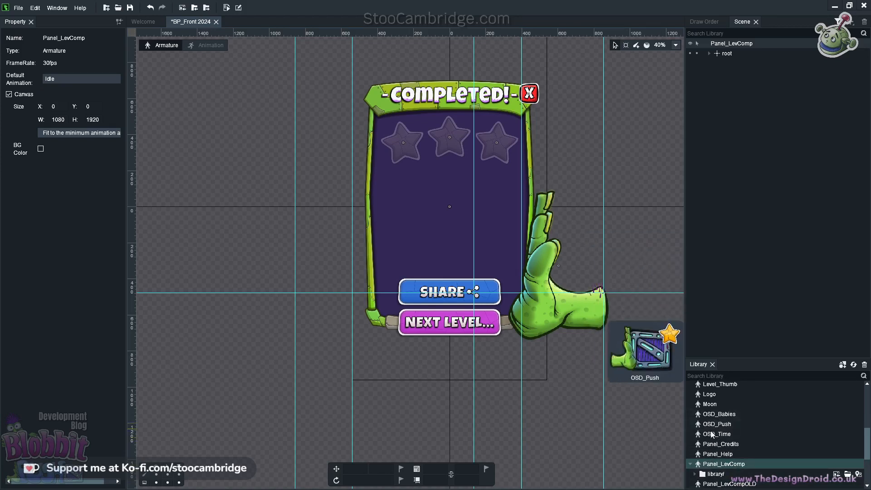
scroll(711, 407, up, 2)
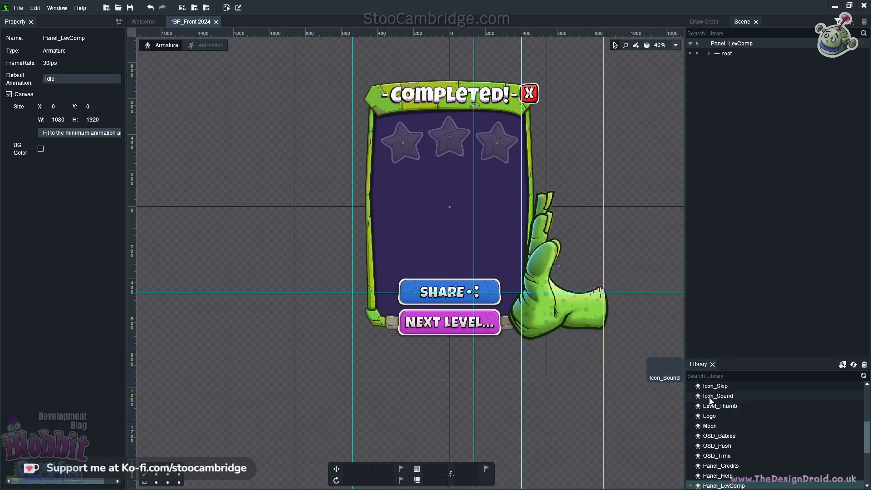
scroll(712, 400, up, 3)
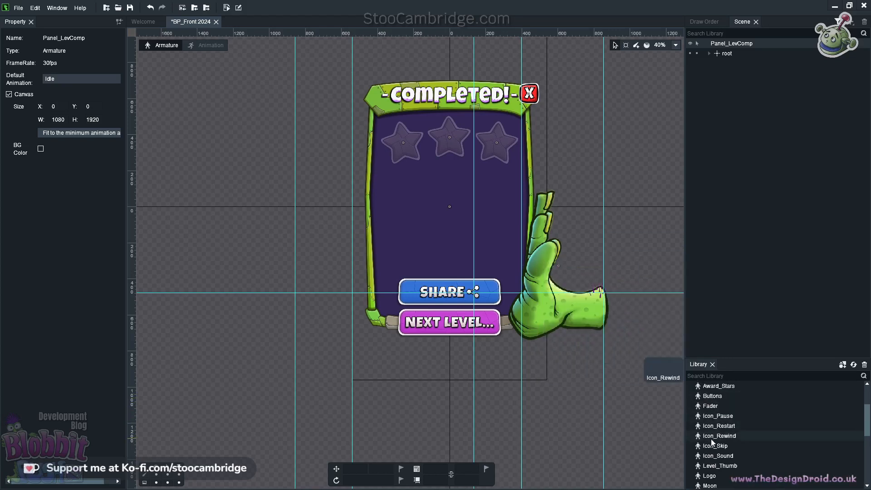
scroll(713, 441, up, 3)
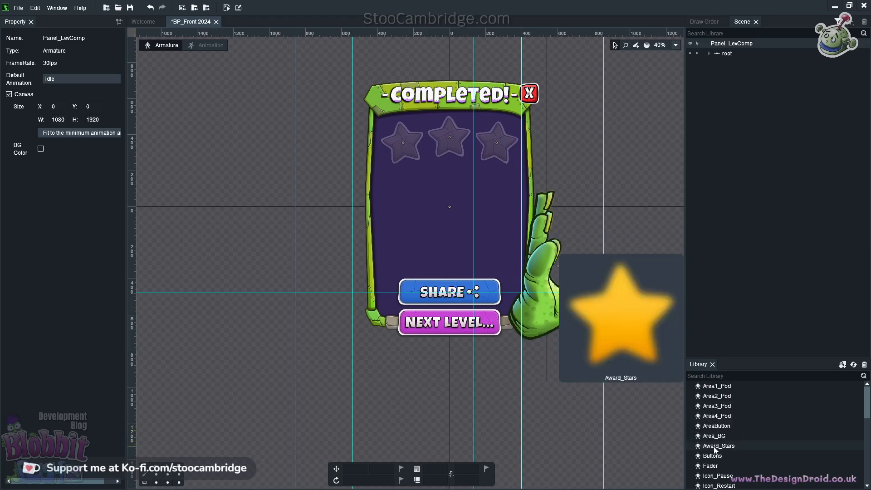
Step: Open the Area1_Pod armature in animation mode and play its Spawn animation
double_click(716, 386)
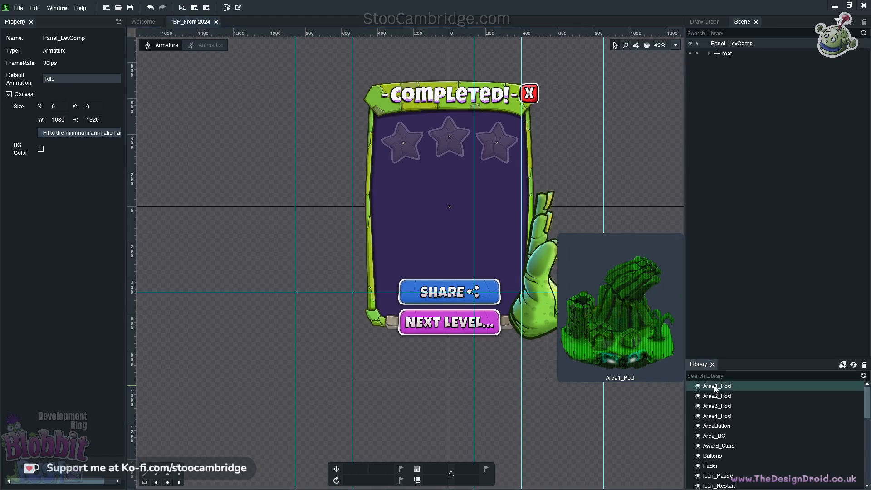
click(209, 46)
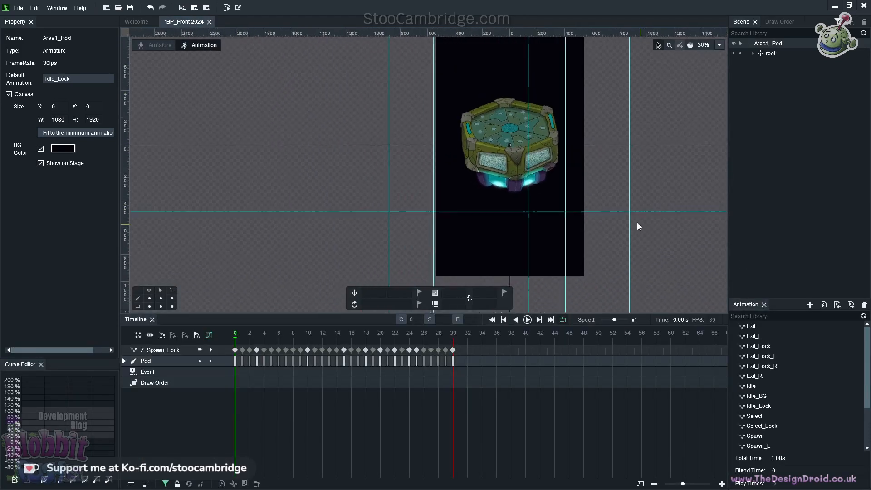
scroll(637, 222, down, 1)
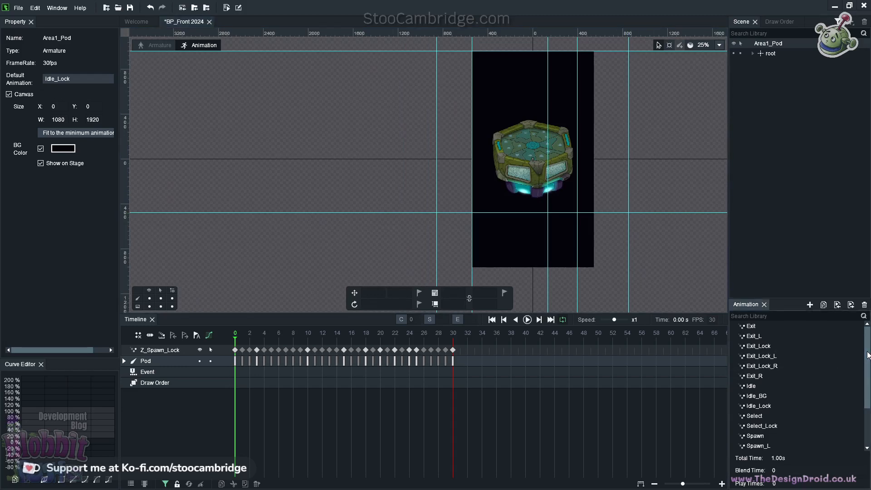
click(766, 437)
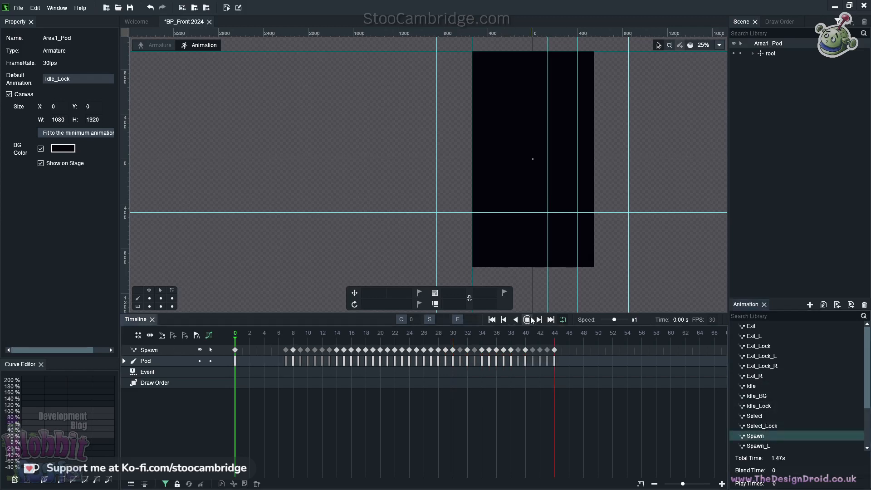
click(528, 320)
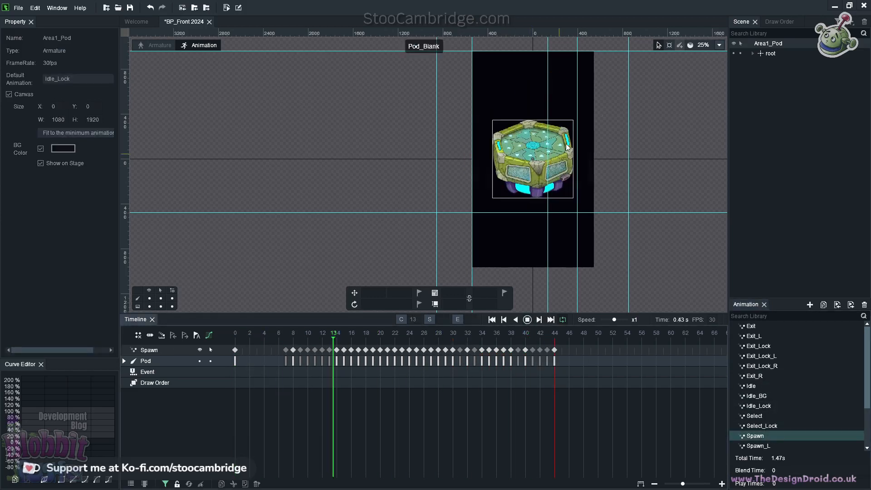
Step: Preview Area1_Pod's Spawn_L and Idle animations, cancel the rename of Idle, and stop playback
click(764, 446)
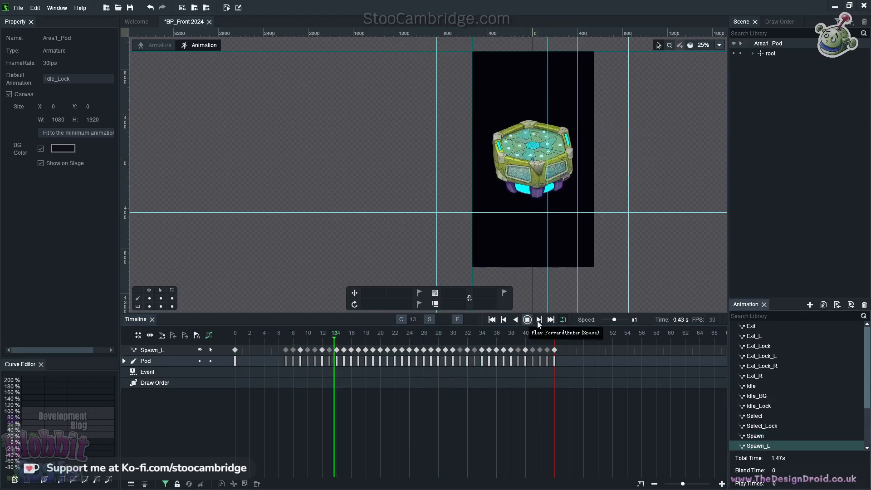
double_click(773, 385)
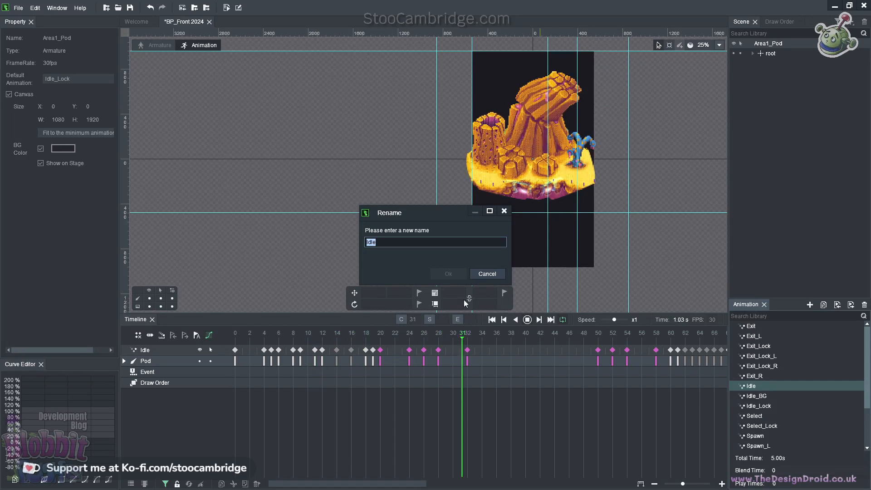
click(497, 275)
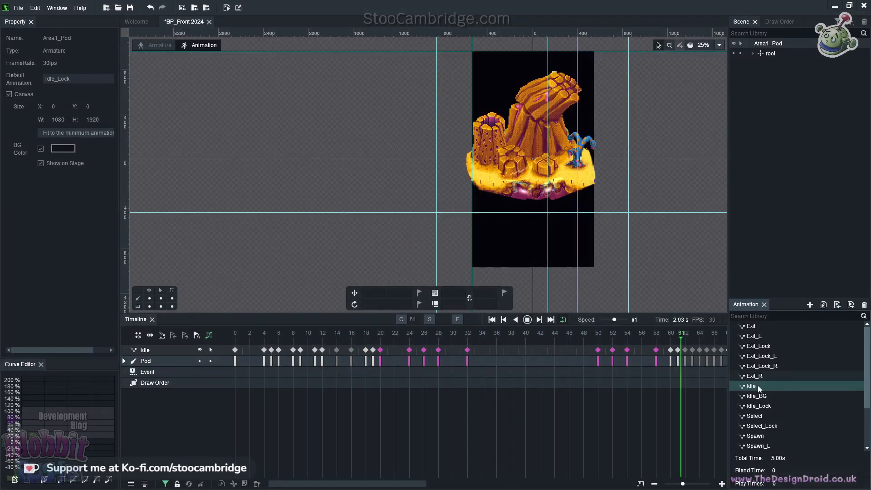
click(527, 320)
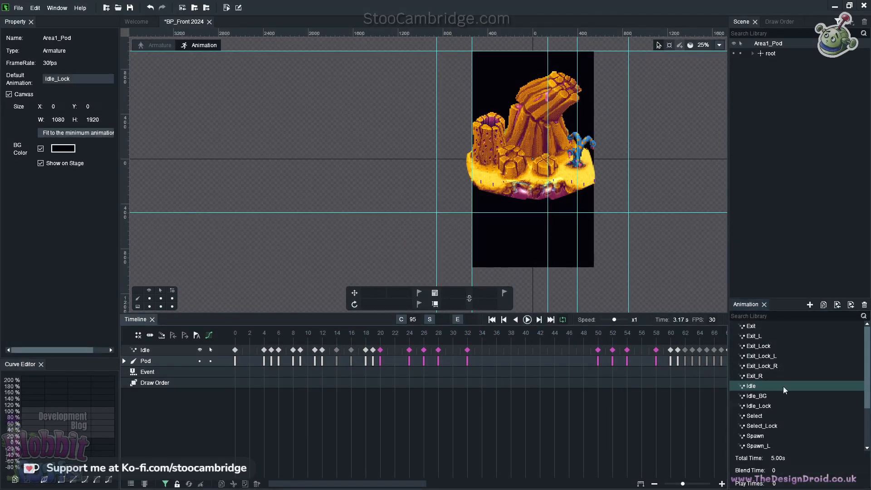
Step: Play Area1_Pod's Spawn_L entrance animation again and return to armature mode
scroll(784, 386, down, 2)
click(769, 385)
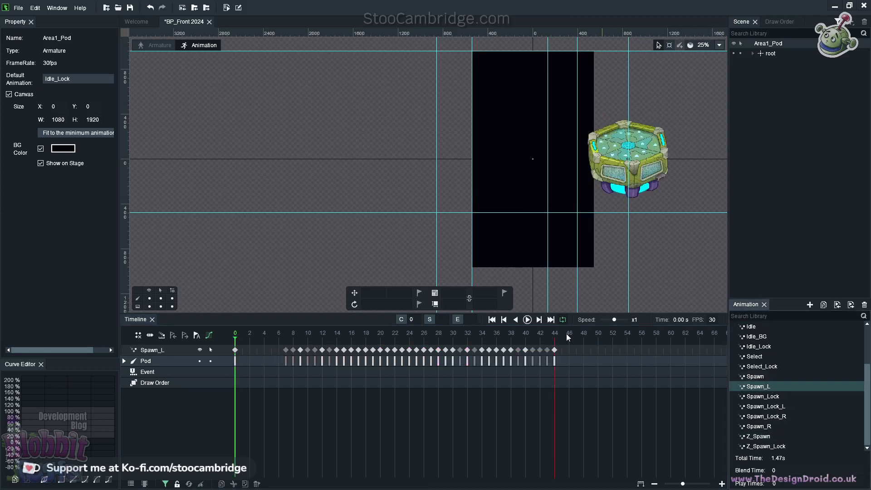
click(528, 321)
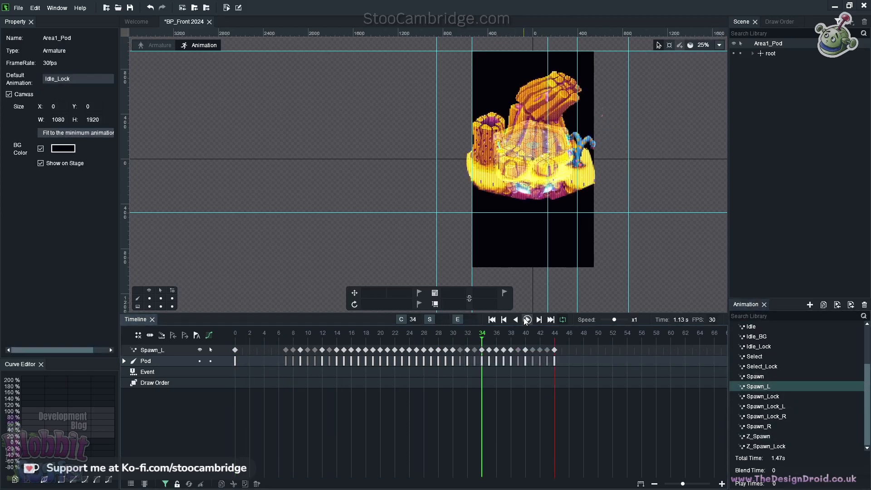
click(156, 45)
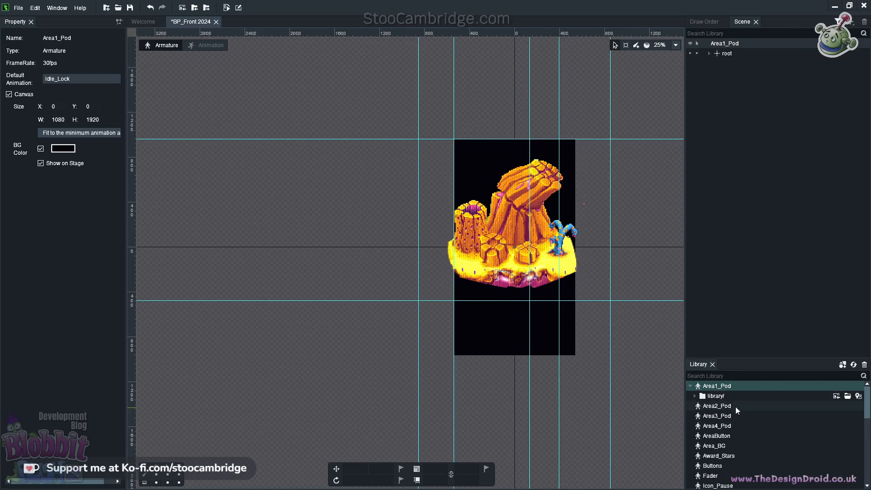
Step: Open the Area2_Pod armature in animation mode and play its Spawn_left entrance animation
mouse_move(727, 409)
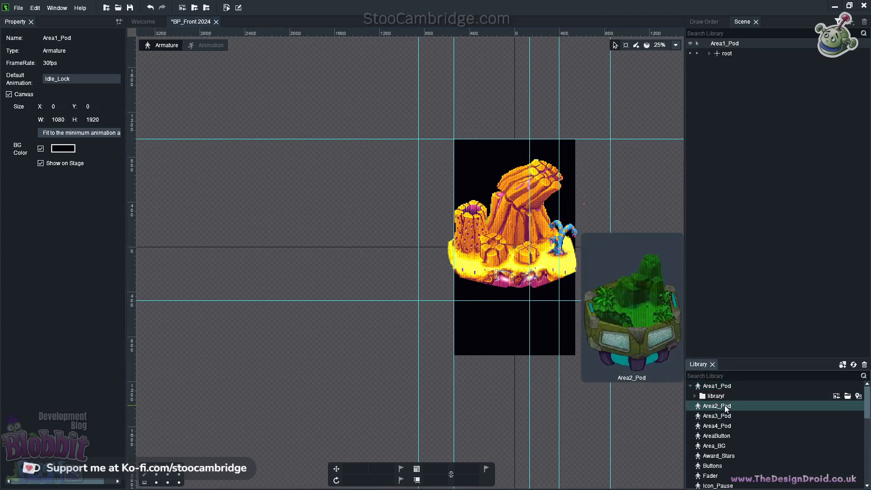
double_click(723, 406)
click(207, 45)
scroll(565, 198, up, 4)
scroll(568, 184, down, 1)
click(761, 407)
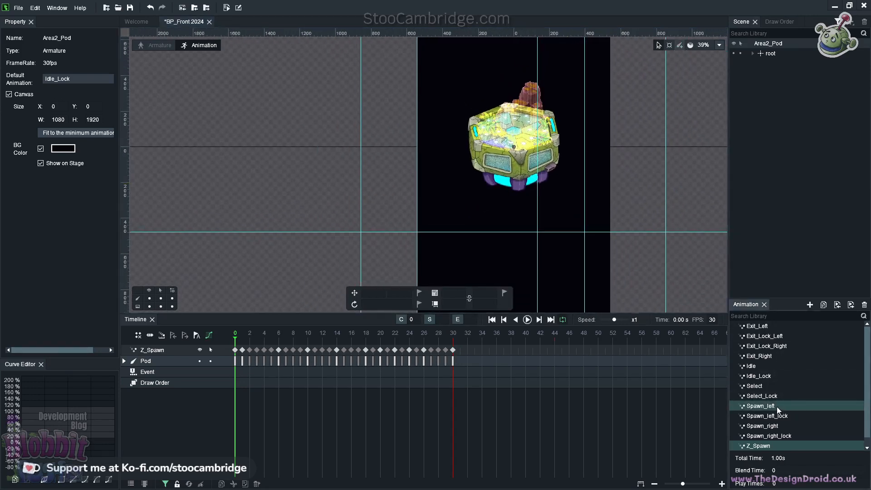
click(527, 319)
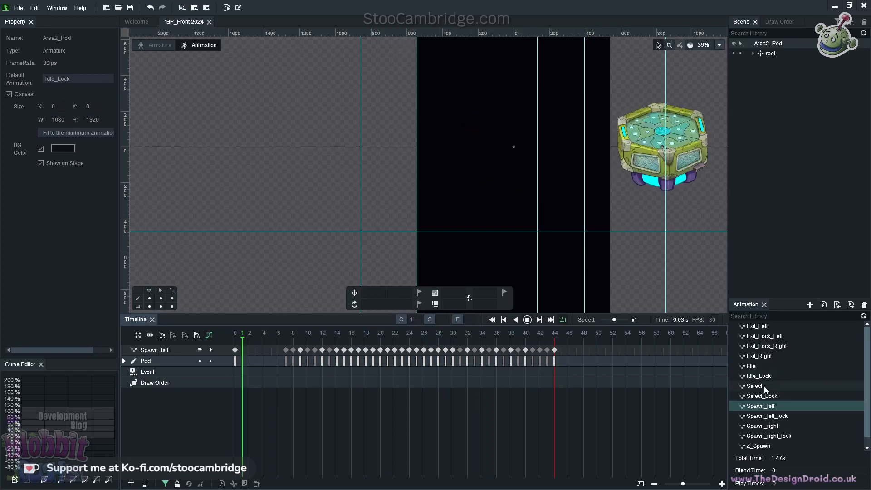
Step: Preview Area2_Pod's Idle animation and inspect the pod's area image up close
click(755, 366)
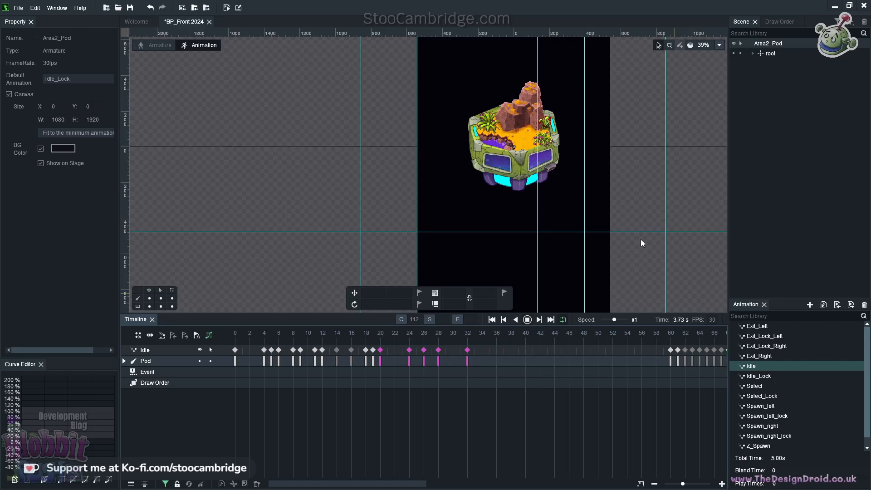
scroll(595, 141, up, 2)
scroll(595, 141, up, 1)
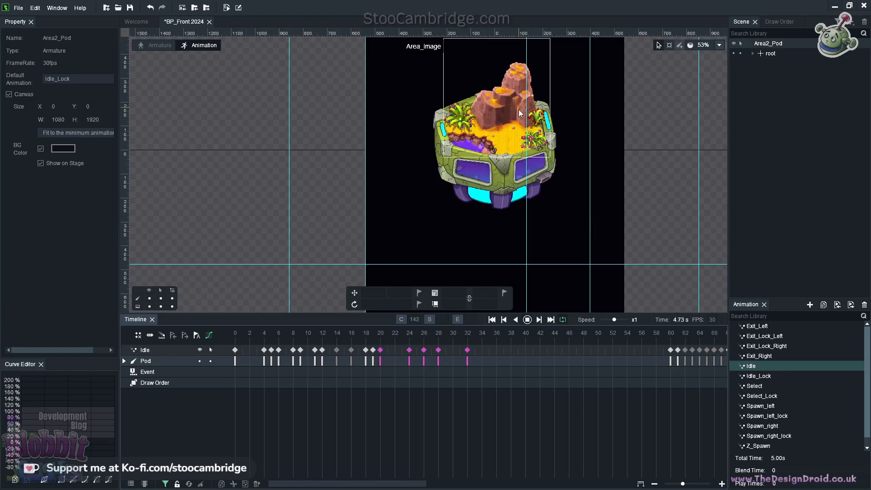
Step: Preview Area2_Pod's Idle_Lock, Select_Lock and Select animations, and return to its Idle animation
click(770, 375)
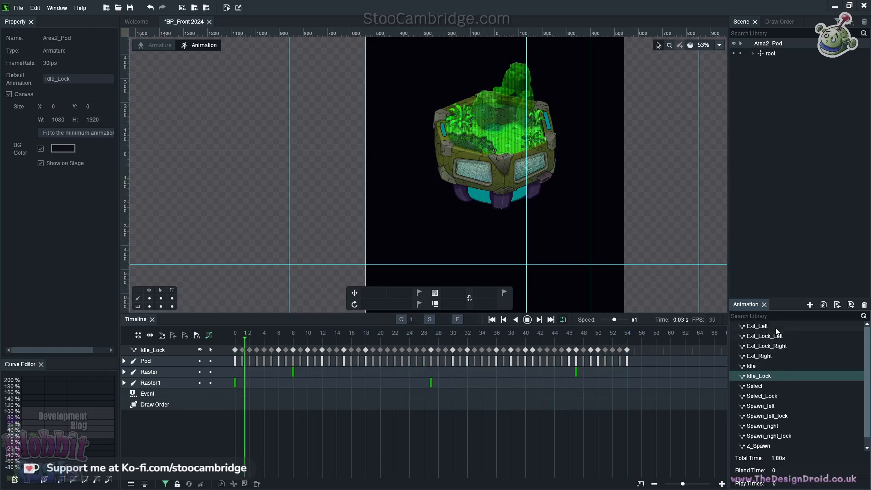
click(762, 396)
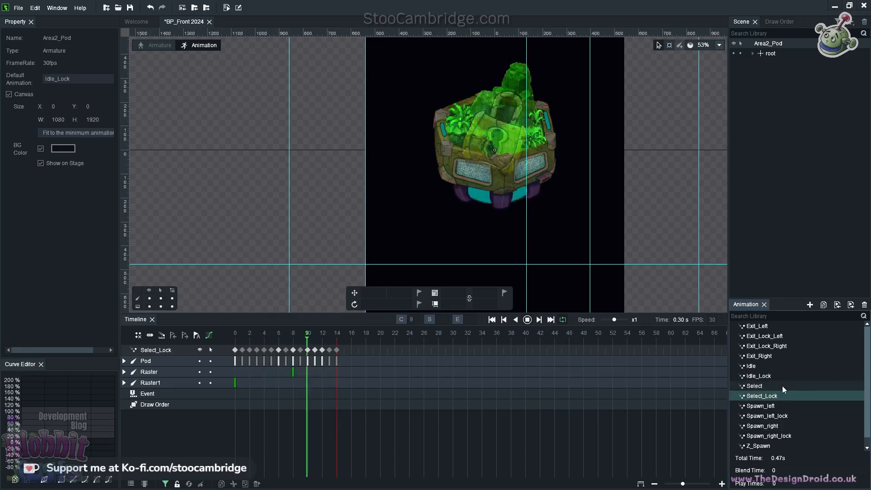
click(759, 385)
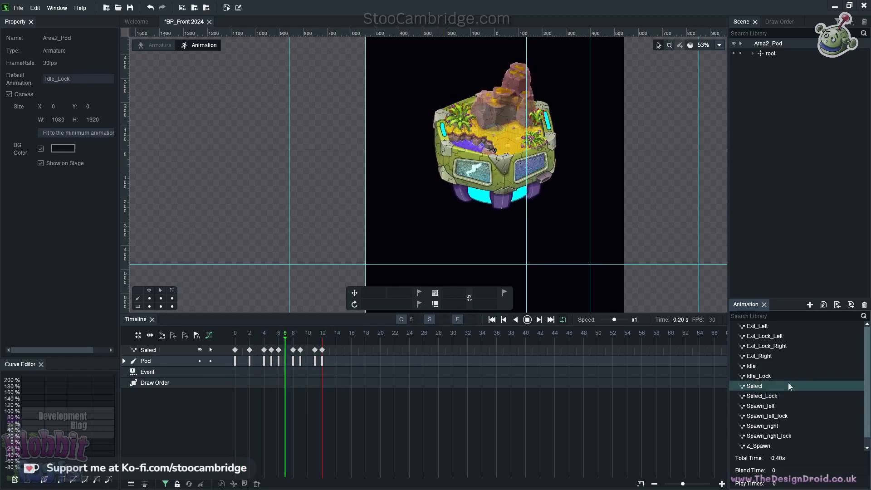
click(770, 366)
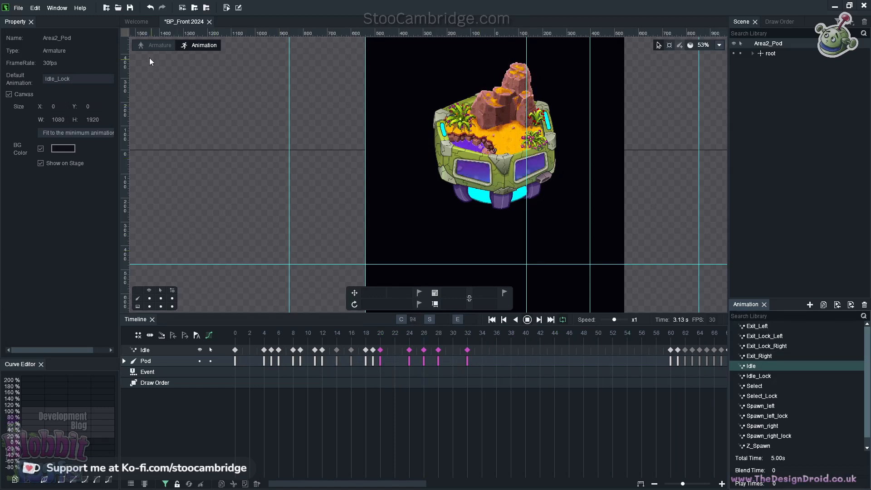
Step: Open the Area3_Pod armature, play its Idle animation in animation mode, and return to armature mode
click(147, 46)
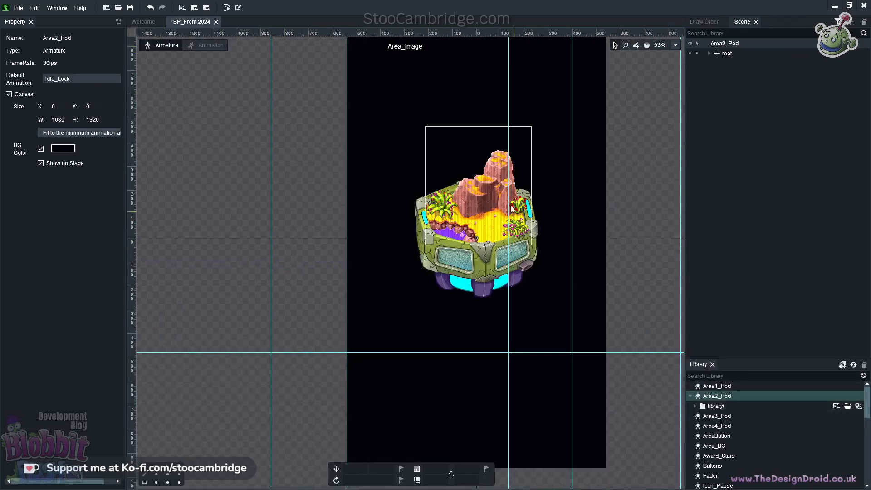
click(726, 416)
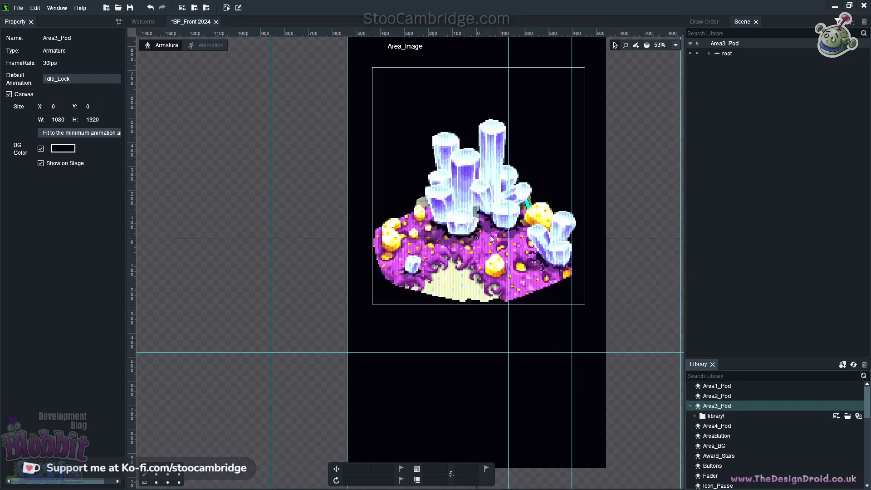
click(202, 45)
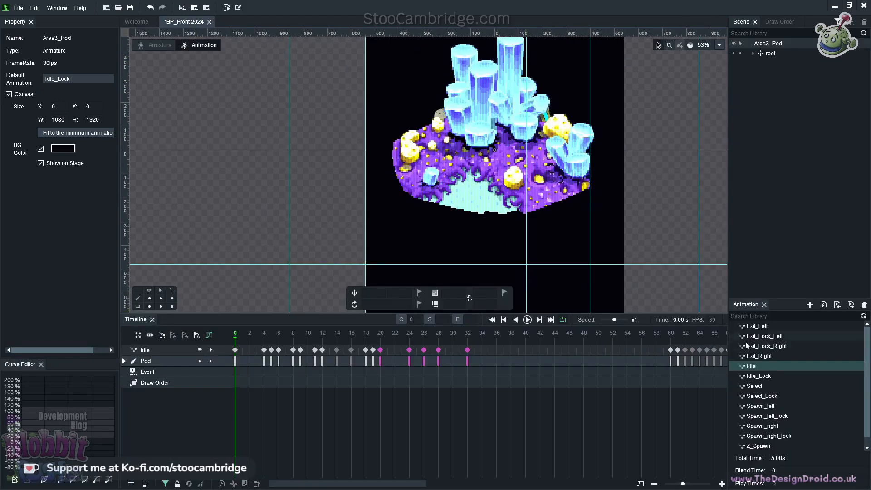
click(527, 320)
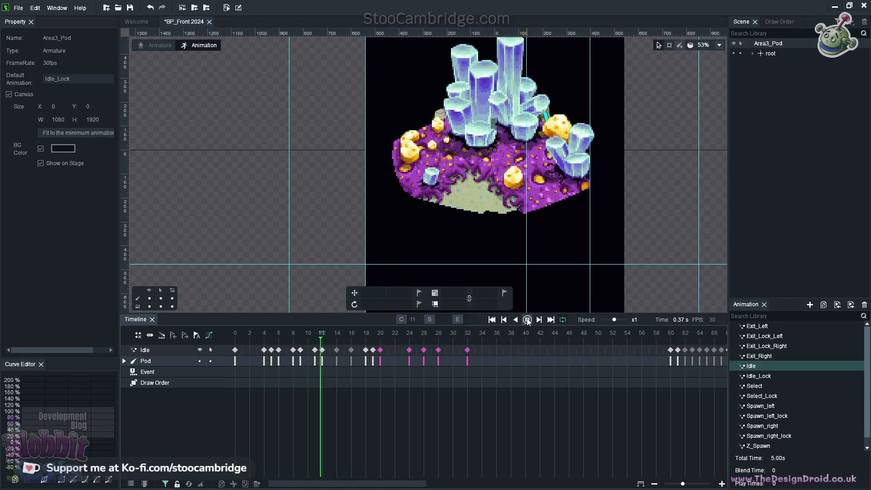
click(527, 320)
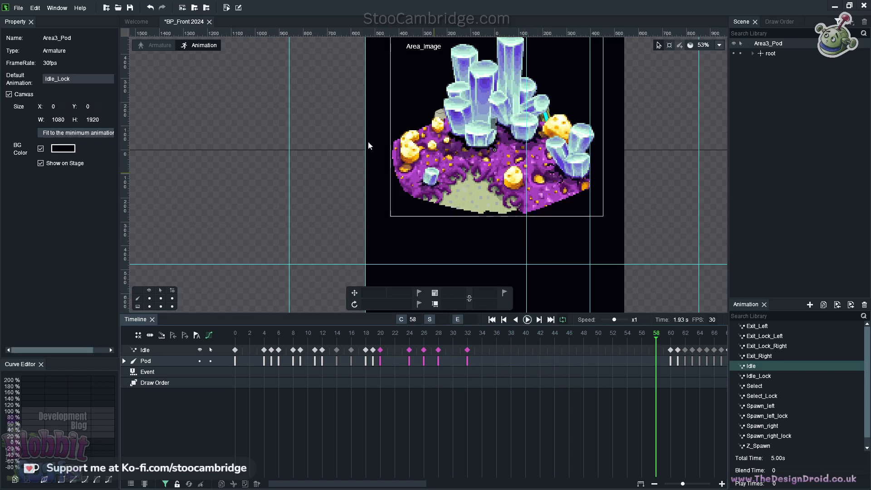
click(158, 45)
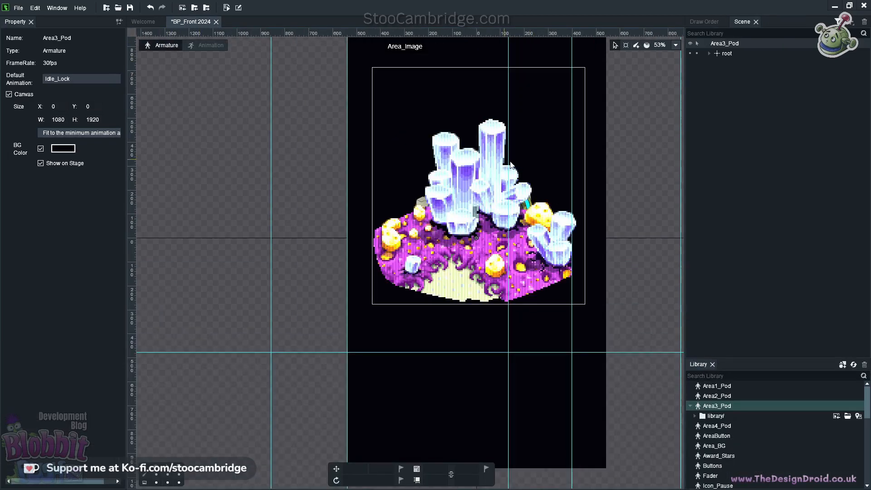
Step: Select the Area_Image slot in Area3_Pod to inspect its crystal landscape and check the armature in animation mode
click(482, 243)
click(394, 264)
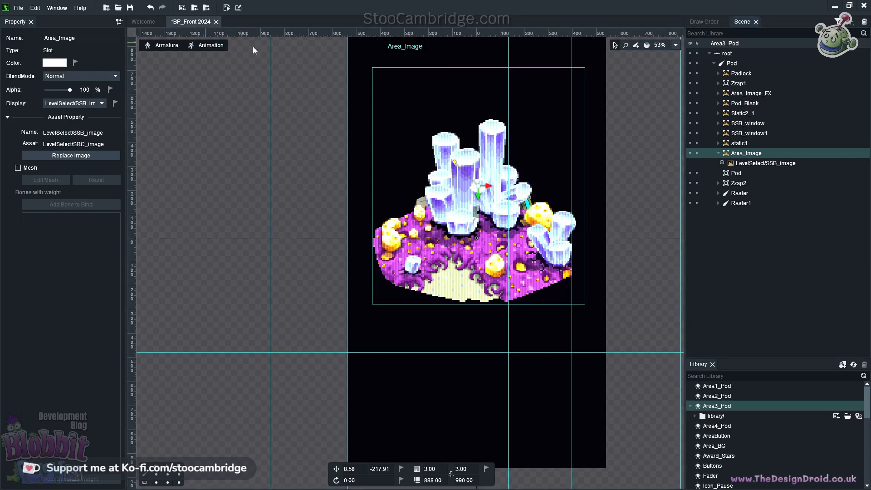
click(209, 45)
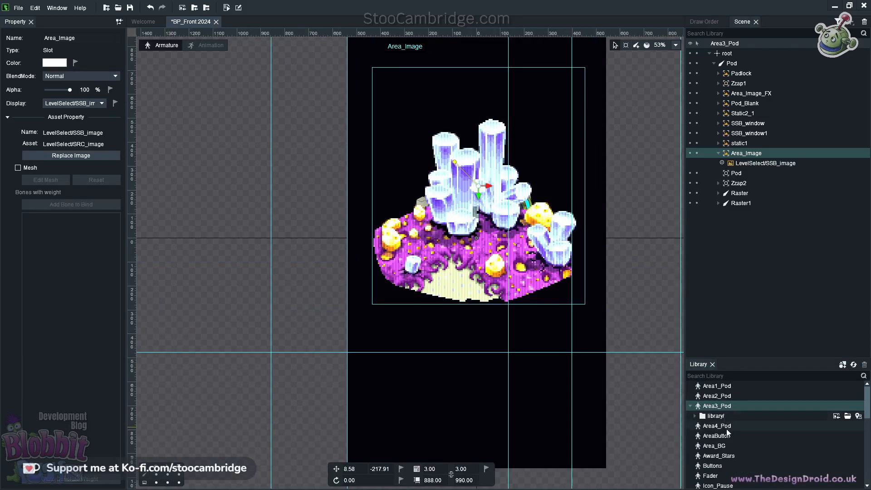
Step: Open the Area4_Pod armature, play its Idle animation in animation mode, and return to armature mode
click(725, 426)
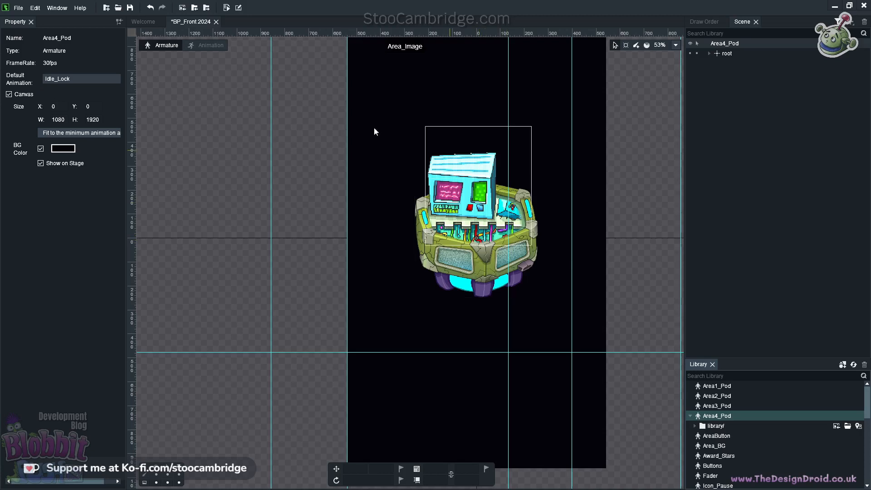
click(210, 45)
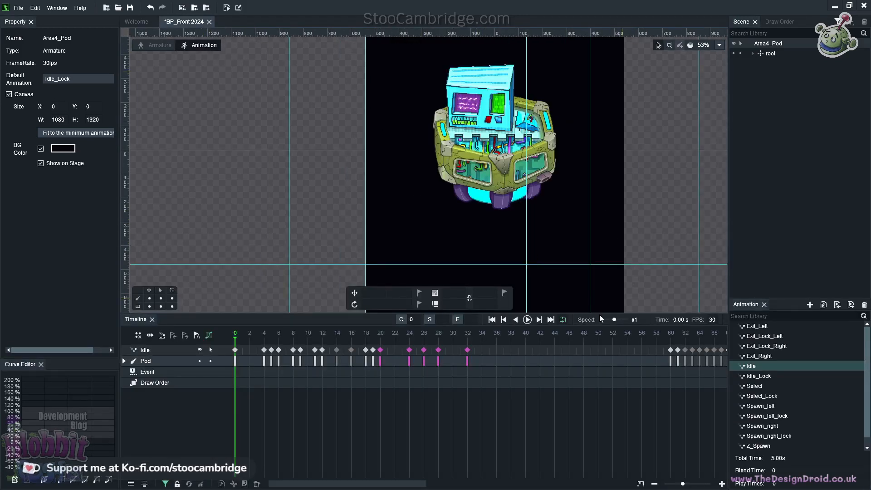
key(space)
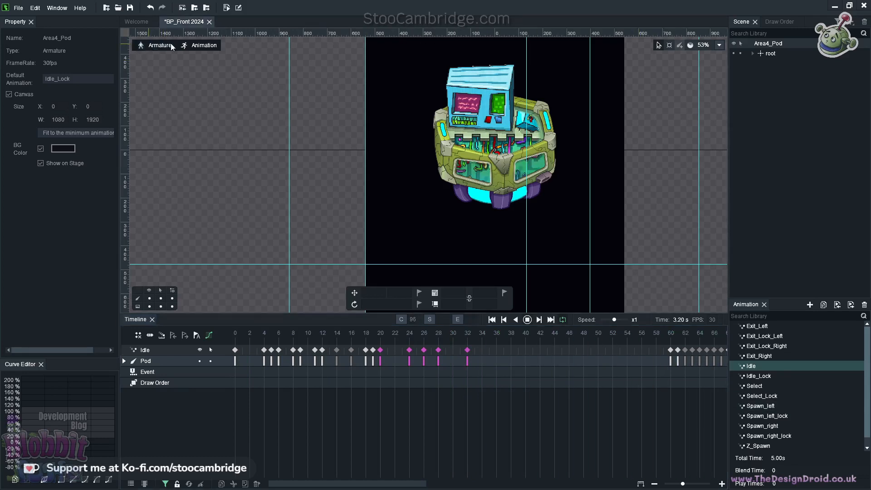
click(157, 46)
Step: Browse the library thumbnails, including Fader and Buttons, and open the Panel_Credits armature
scroll(728, 455, down, 2)
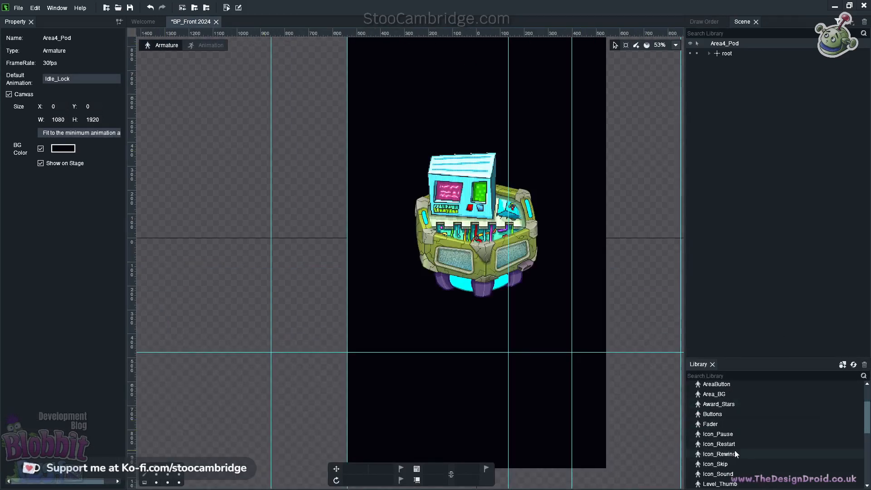
click(721, 425)
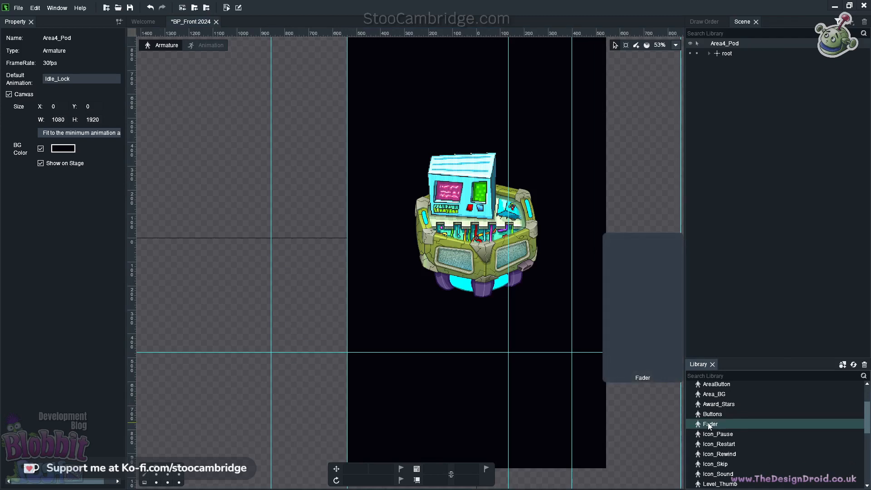
click(707, 413)
scroll(718, 415, down, 1)
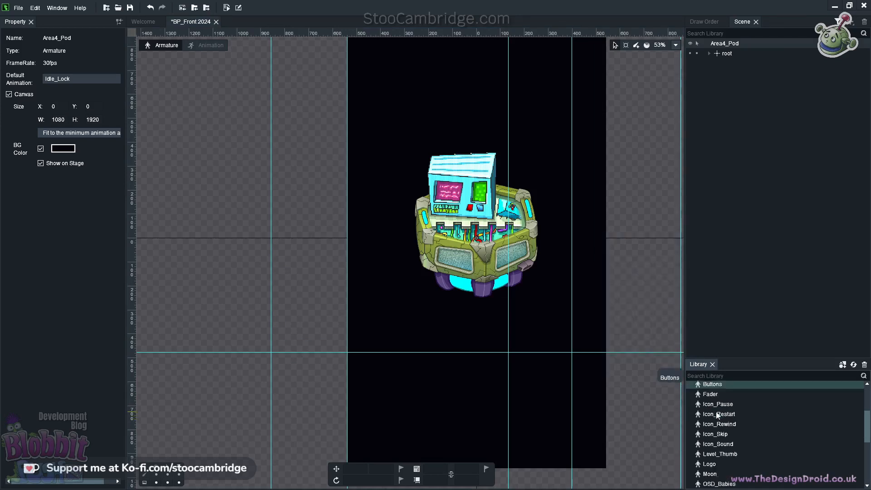
scroll(718, 415, down, 3)
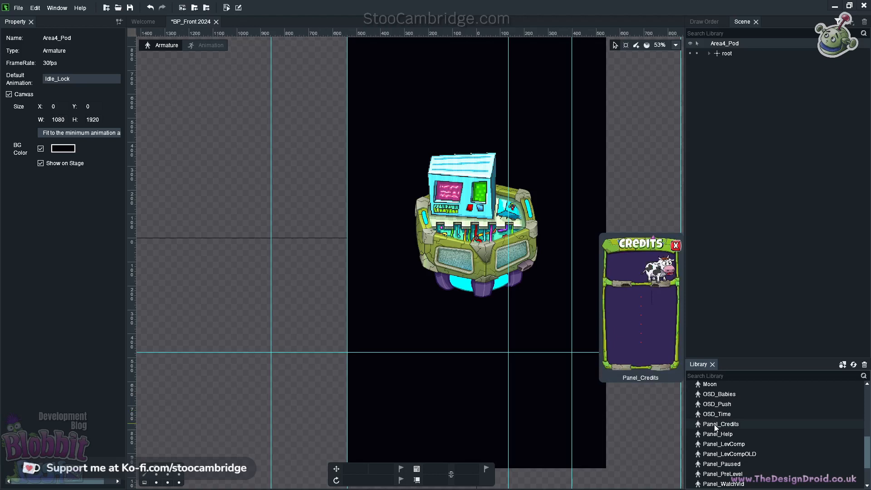
click(716, 427)
double_click(712, 427)
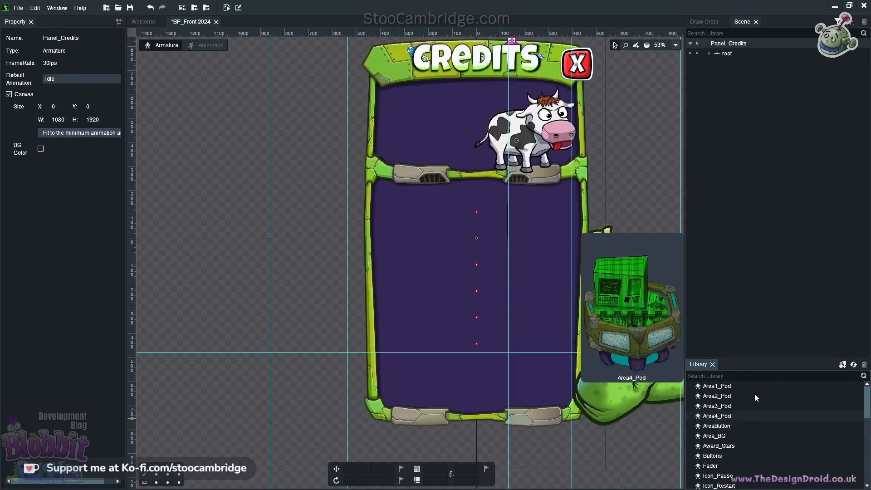
Step: Play Panel_Credits' Idle animation in animation mode with the whole panel in view
click(209, 45)
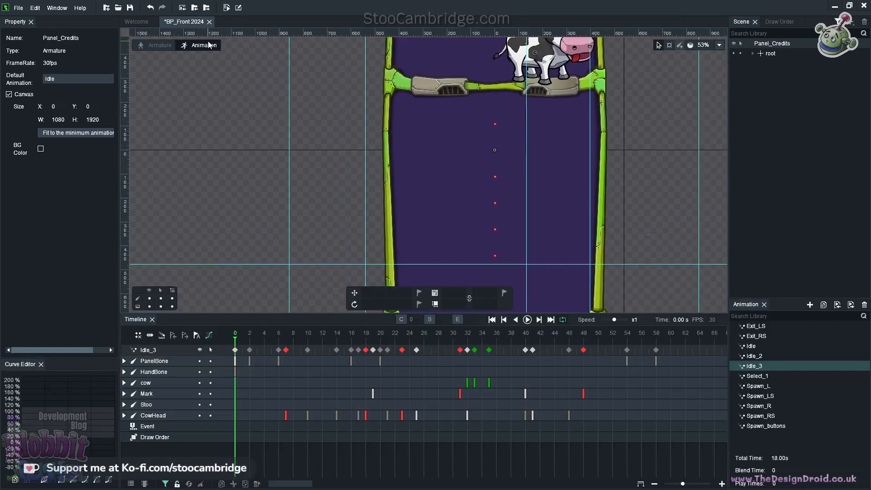
click(759, 347)
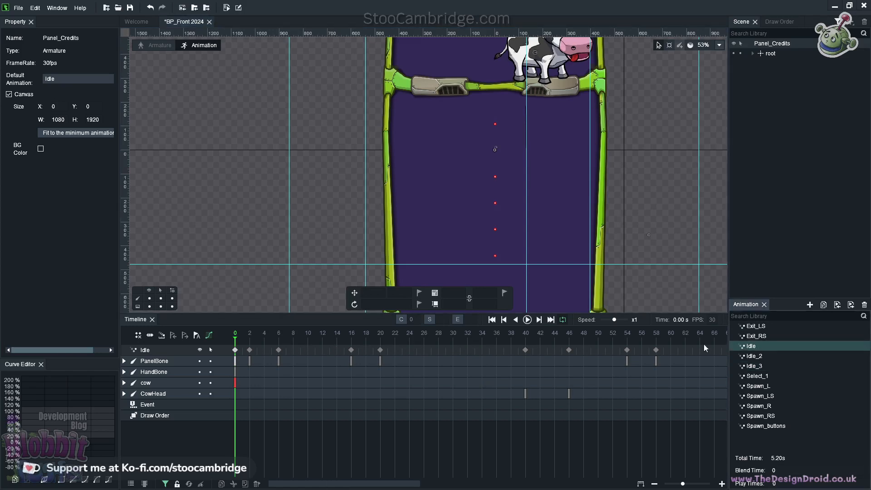
click(528, 320)
scroll(632, 233, down, 2)
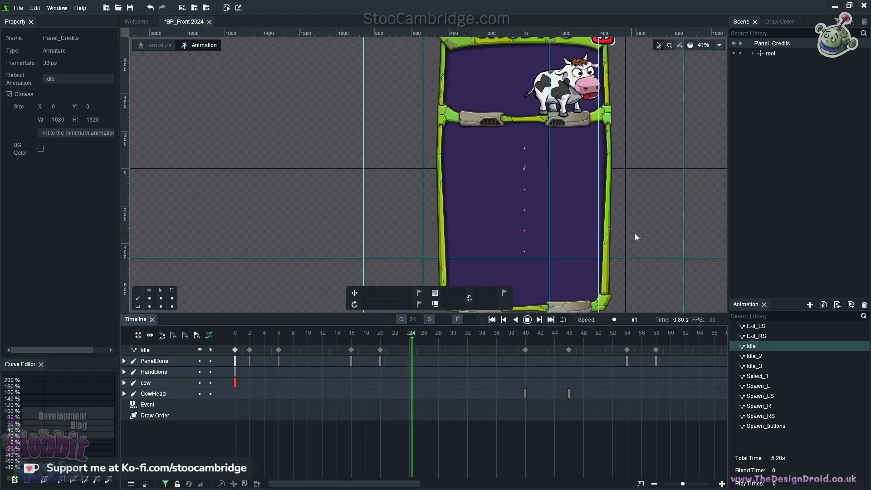
scroll(649, 238, down, 1)
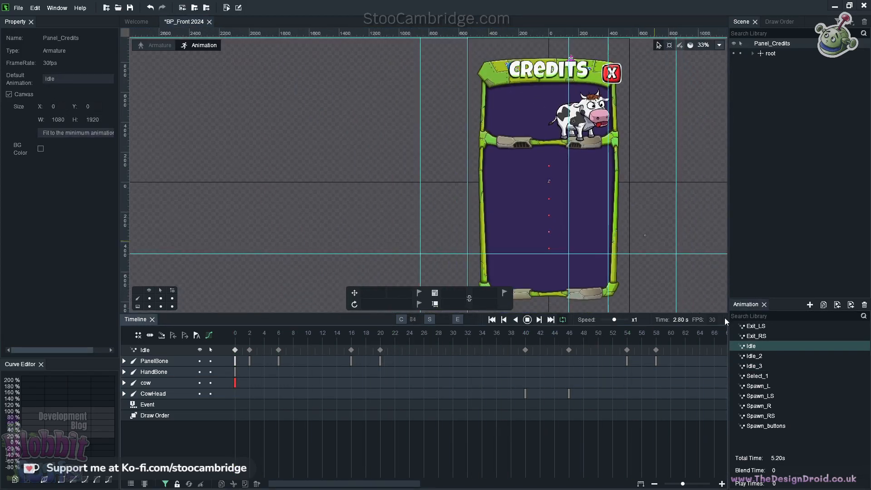
Step: Preview Panel_Credits' Idle_2 and Idle_3 animations, and return to armature mode
click(756, 357)
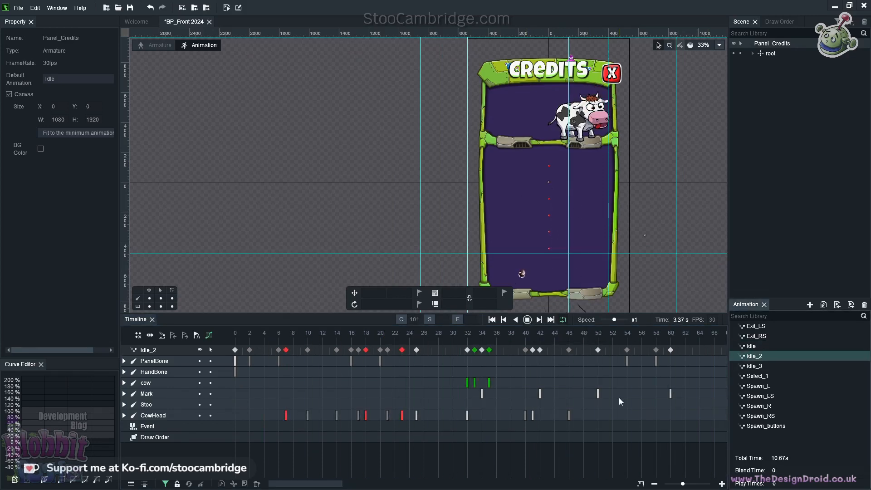
click(757, 365)
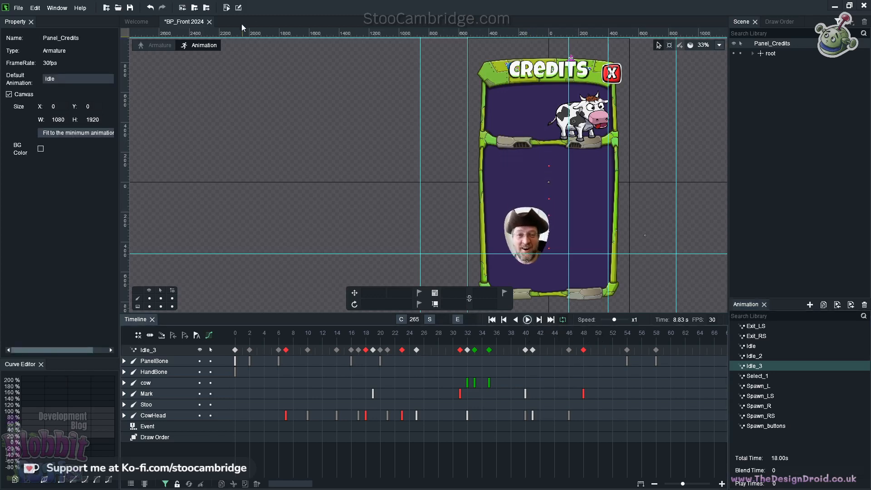
click(145, 45)
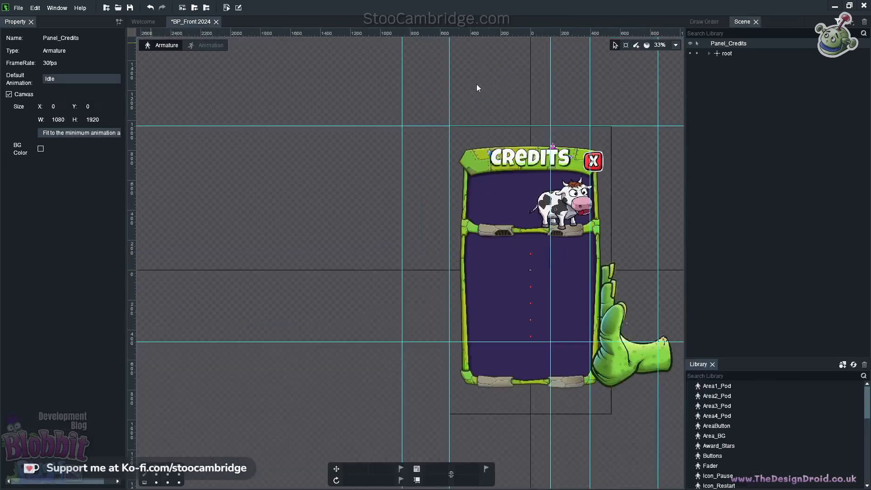
Step: View the AreaButton armature, and open the Area_BG armature in animation mode
double_click(721, 426)
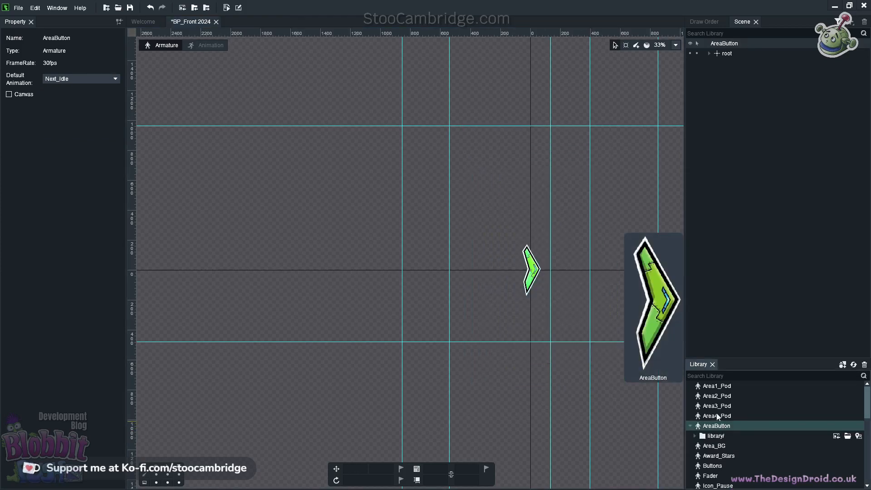
double_click(721, 447)
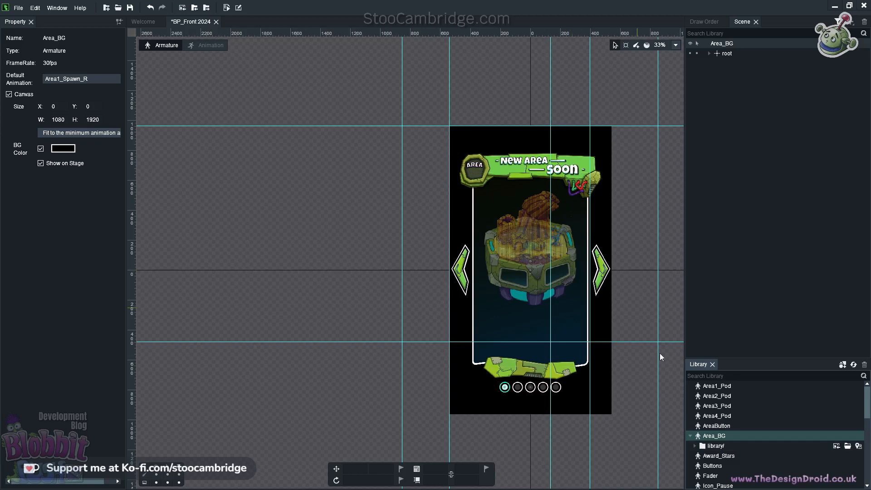
click(211, 45)
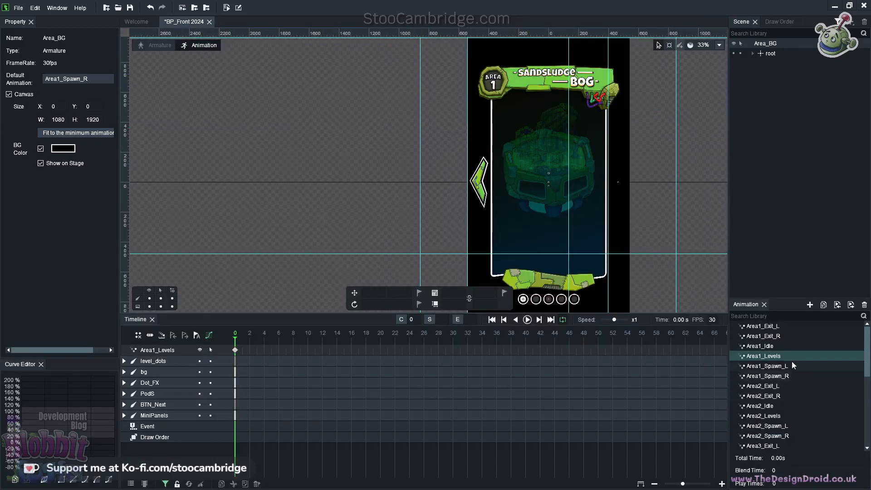
Step: Look through Area_BG's animation list, play Area1_Idle, and show the Area1_Levels animation
scroll(791, 372, down, 4)
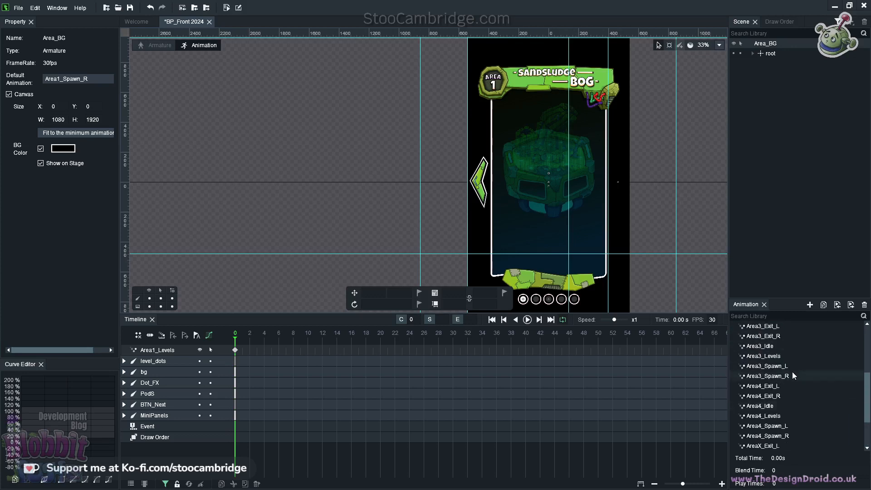
scroll(792, 372, up, 4)
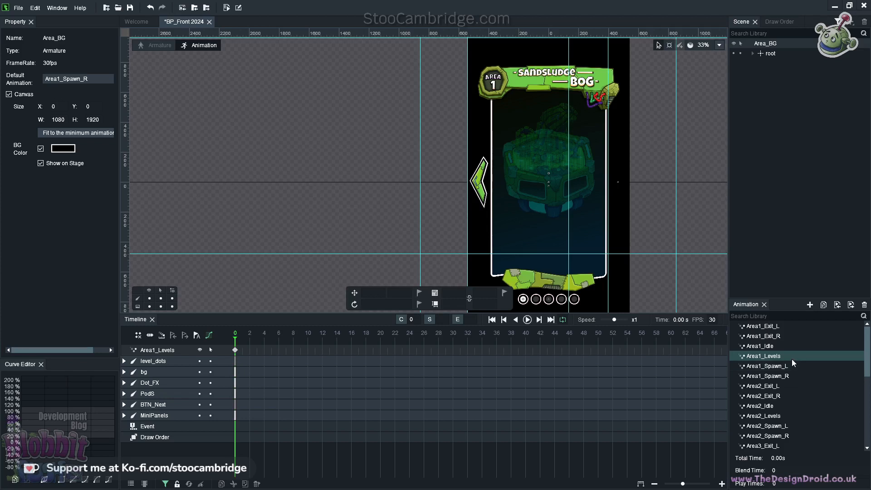
scroll(792, 390, down, 6)
scroll(792, 391, up, 6)
click(777, 346)
click(525, 321)
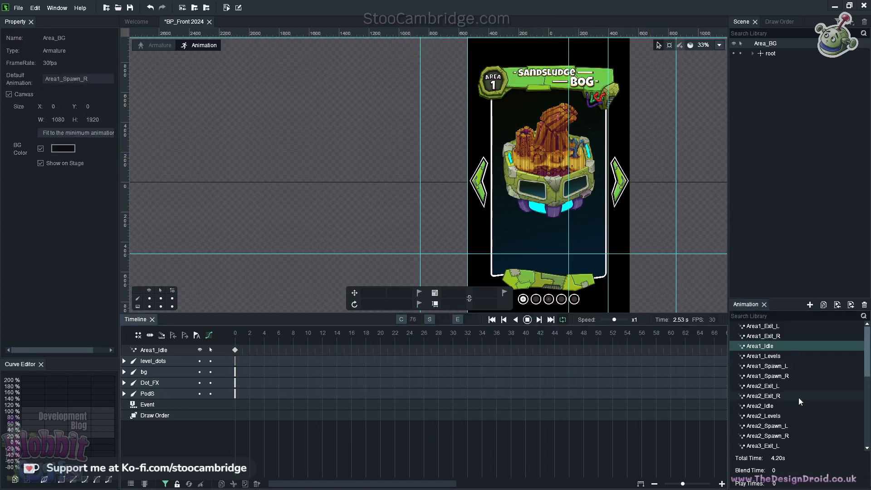
click(786, 355)
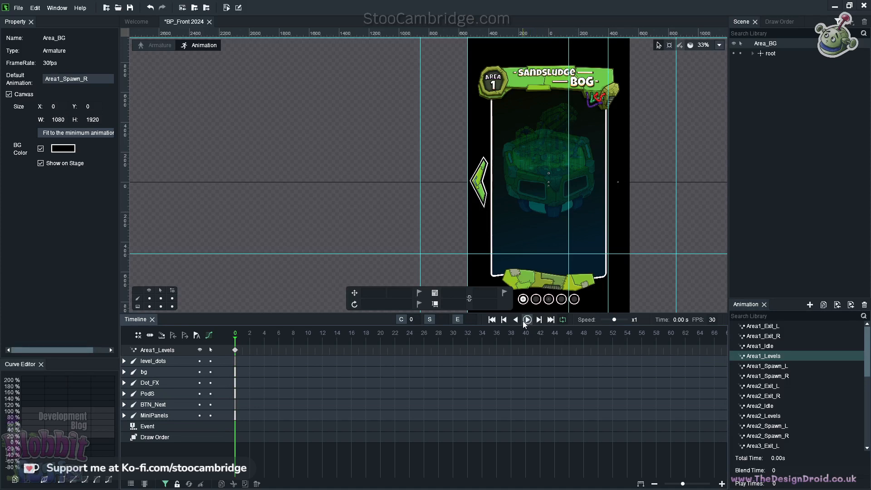
Step: Preview Area_BG's Area2_Idle and Area2_Levels animations without renaming them
double_click(774, 405)
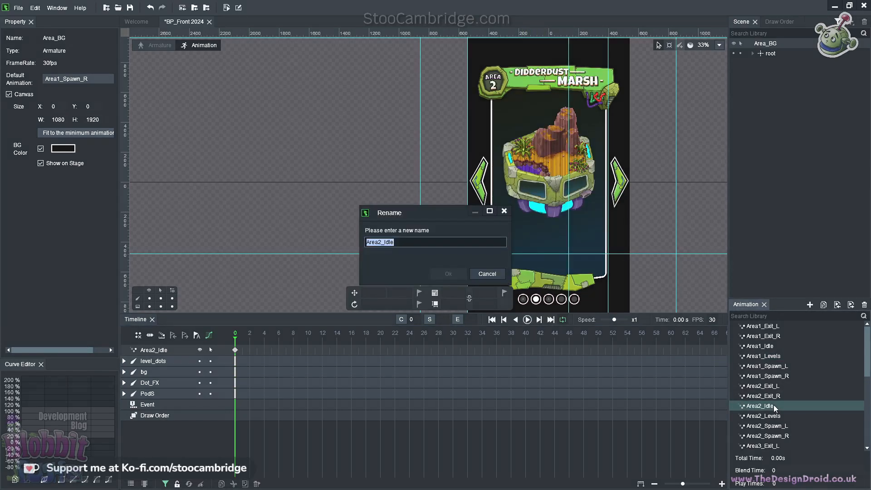
key(Escape)
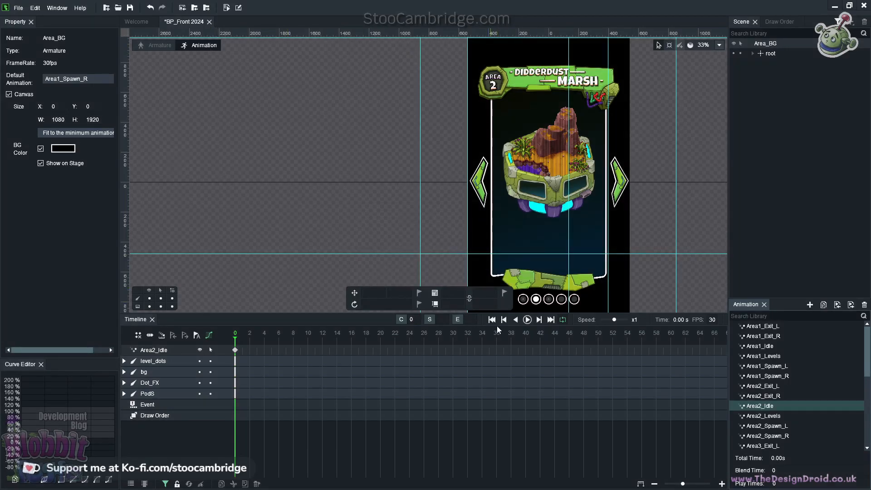
click(528, 320)
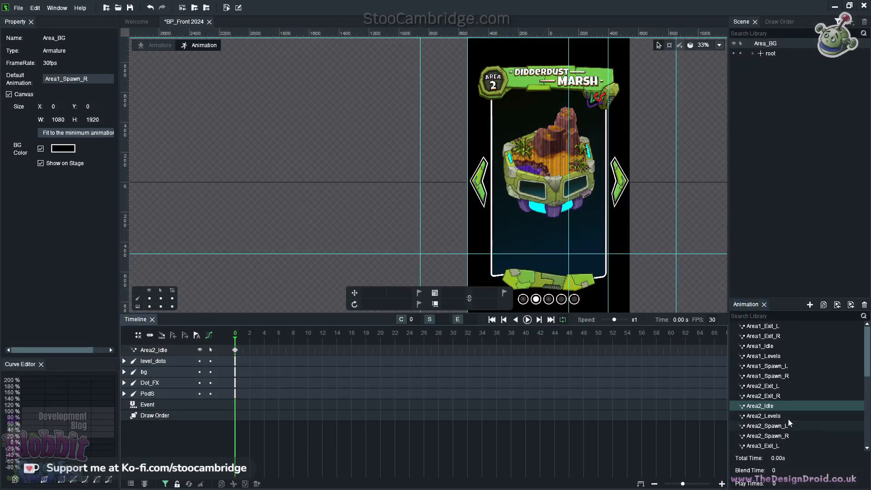
click(788, 417)
click(528, 321)
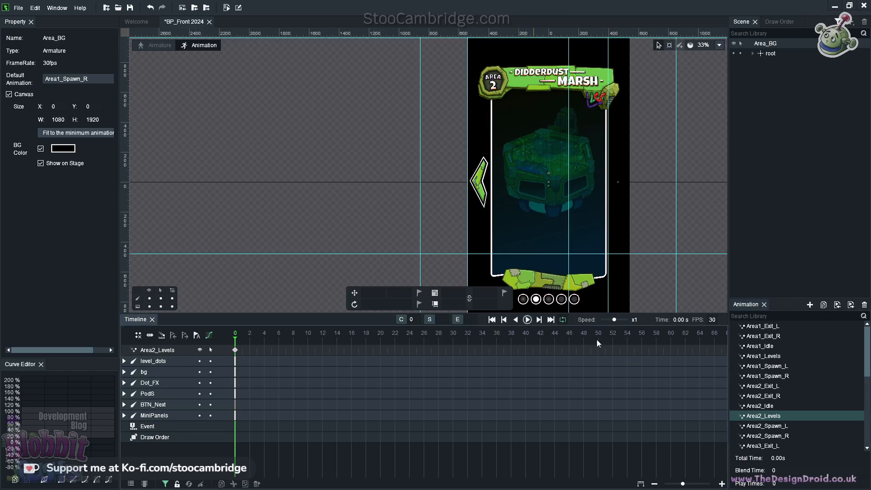
Step: Play Area_BG's Area2_Spawn_L and Area2_Spawn_R entrance animations
click(771, 426)
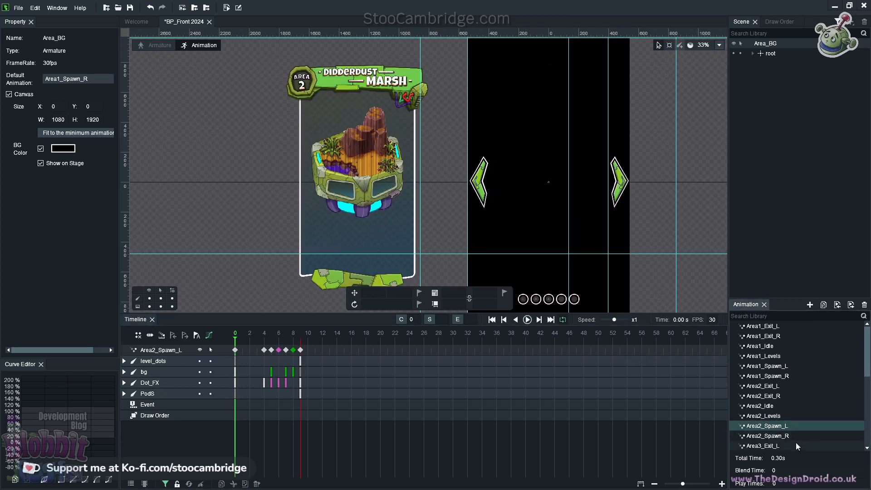
click(528, 321)
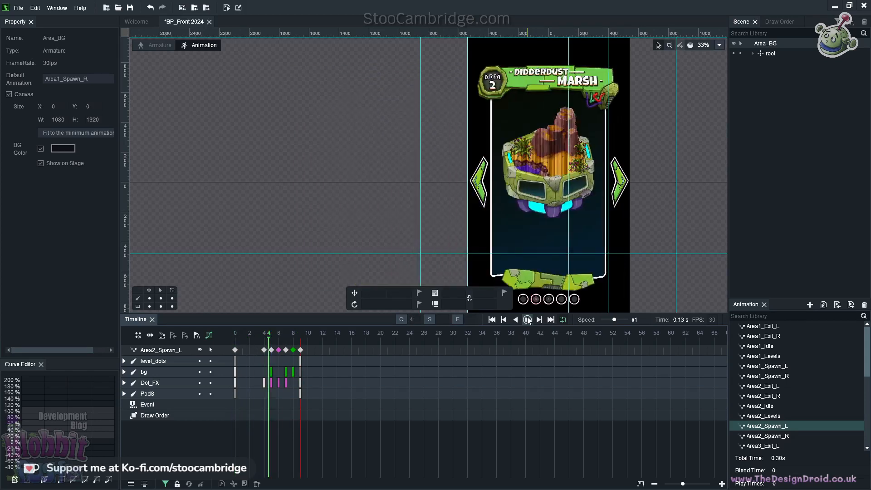
click(797, 436)
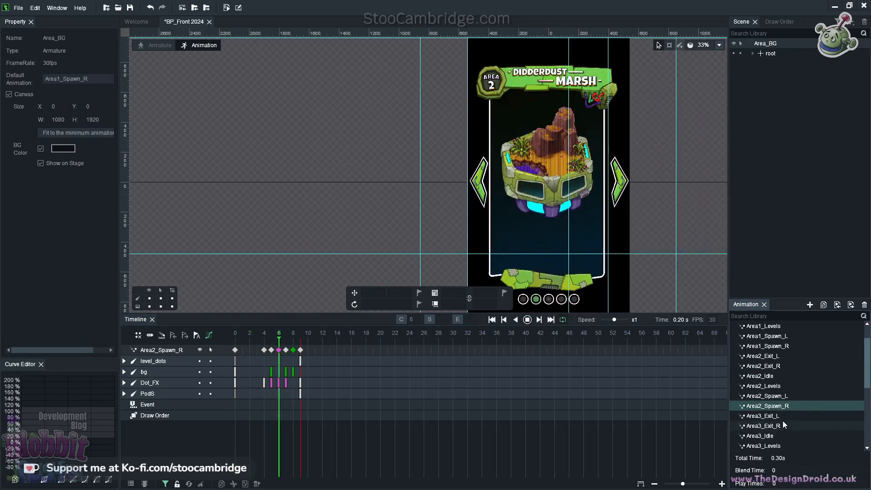
Step: Show Area_BG's Area4_Levels and AreaX_Levels animations on the stage
scroll(781, 416, down, 4)
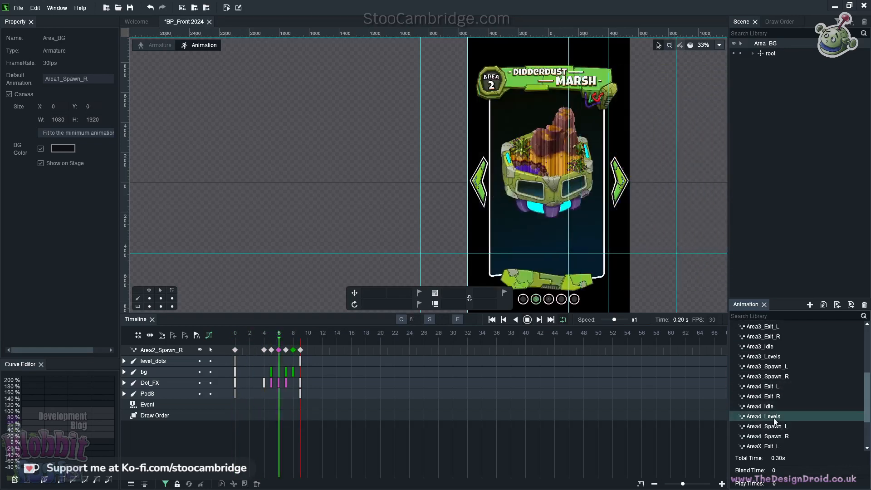
click(774, 415)
scroll(783, 448, down, 2)
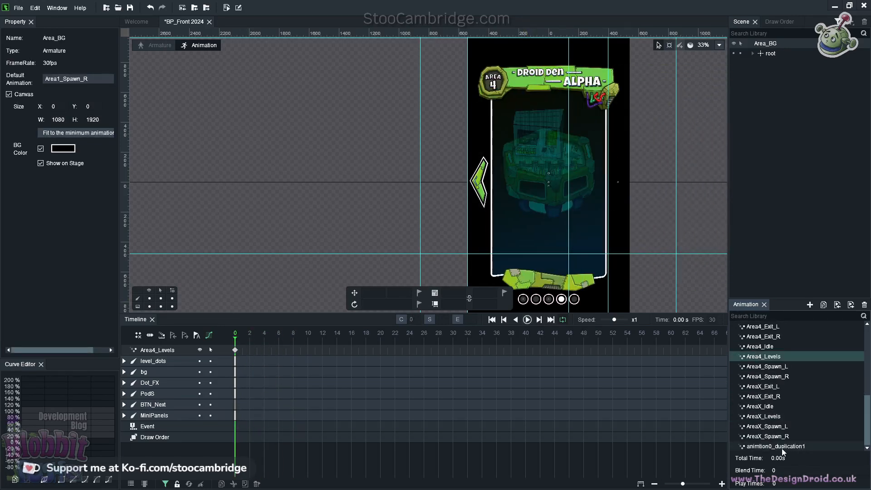
click(759, 417)
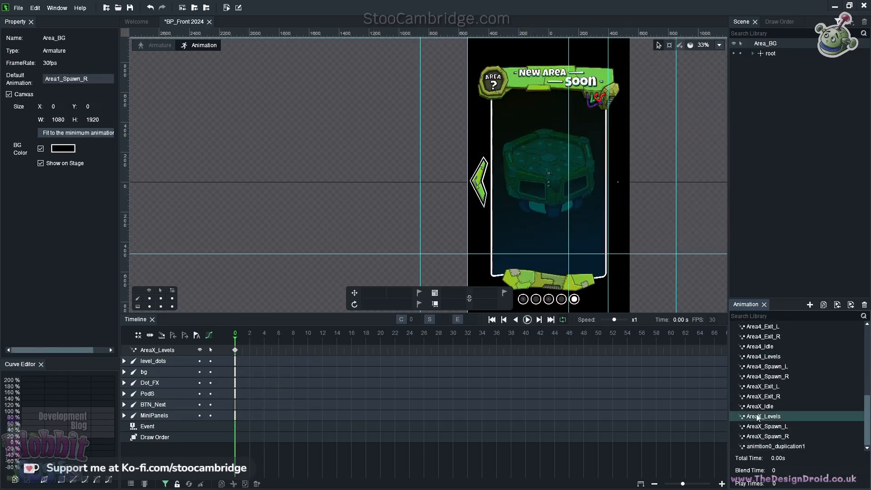
Step: Play Area_BG's Area4_Spawn_L entrance and Area1_Exit_L exit animations
click(776, 370)
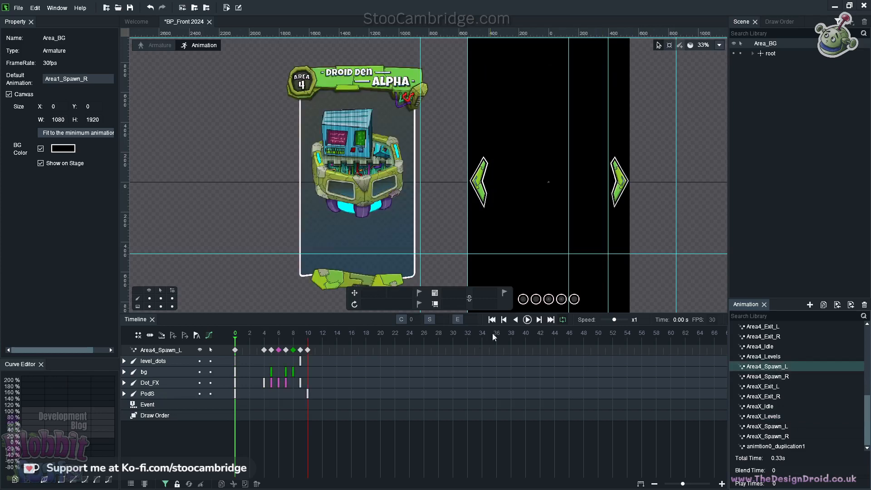
click(528, 320)
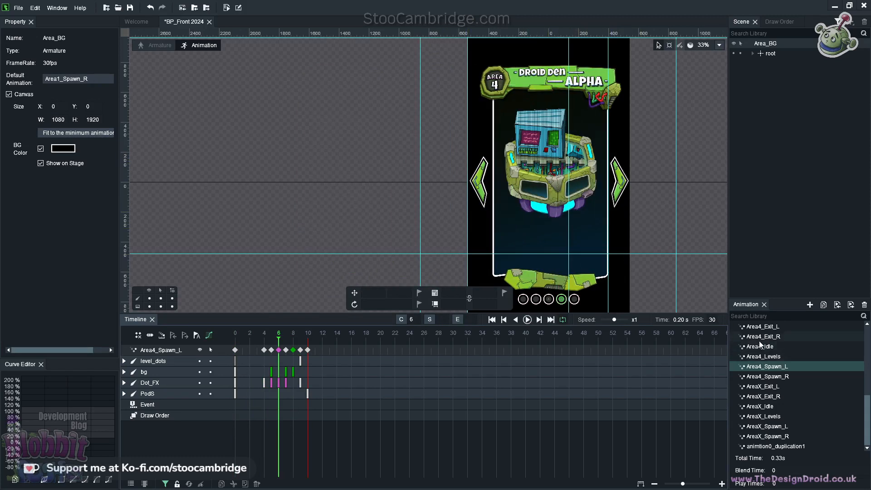
scroll(773, 375, up, 4)
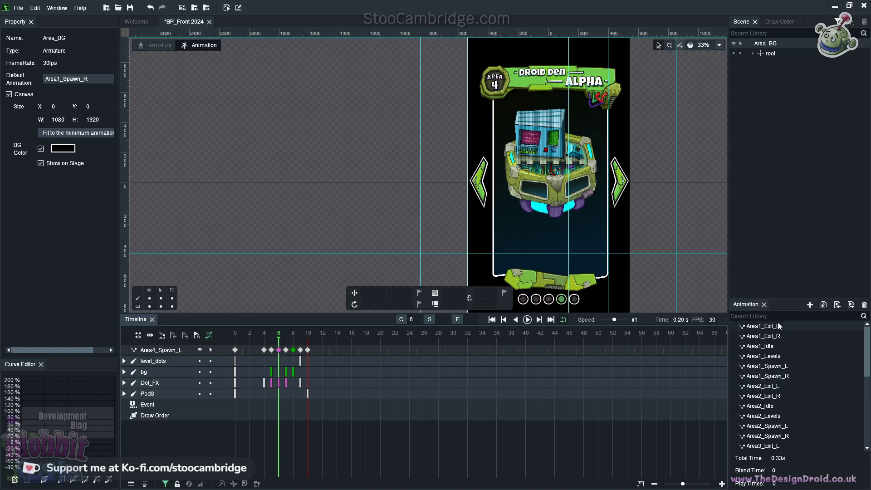
click(778, 326)
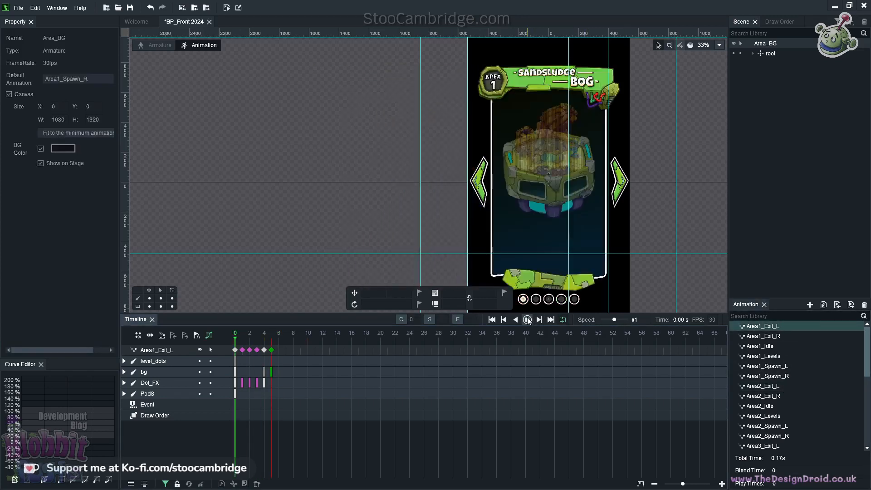
Step: Leave Area_BG's animation mode and open the OSD_Babies armature in animation mode
click(159, 45)
scroll(630, 298, down, 2)
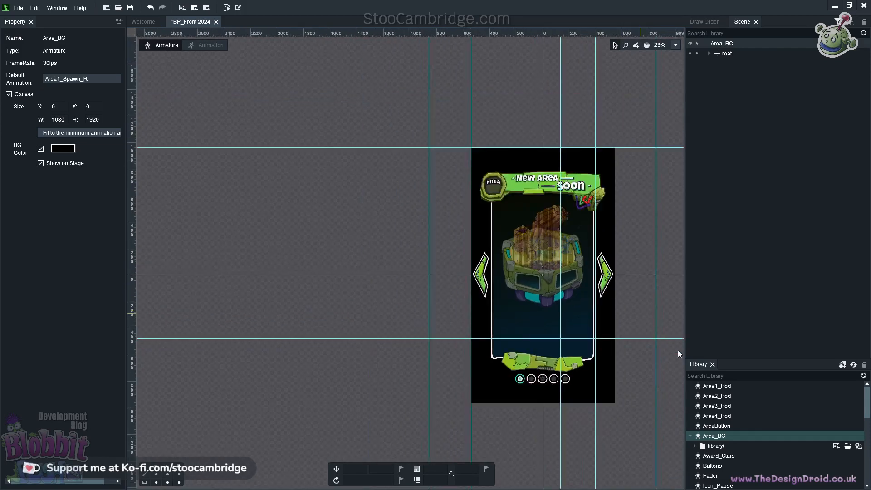
scroll(735, 432, down, 5)
double_click(721, 394)
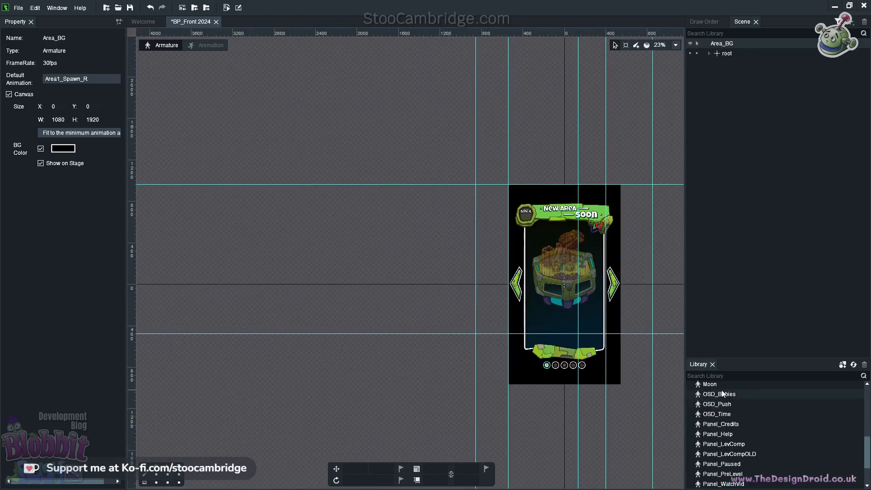
scroll(563, 272, up, 5)
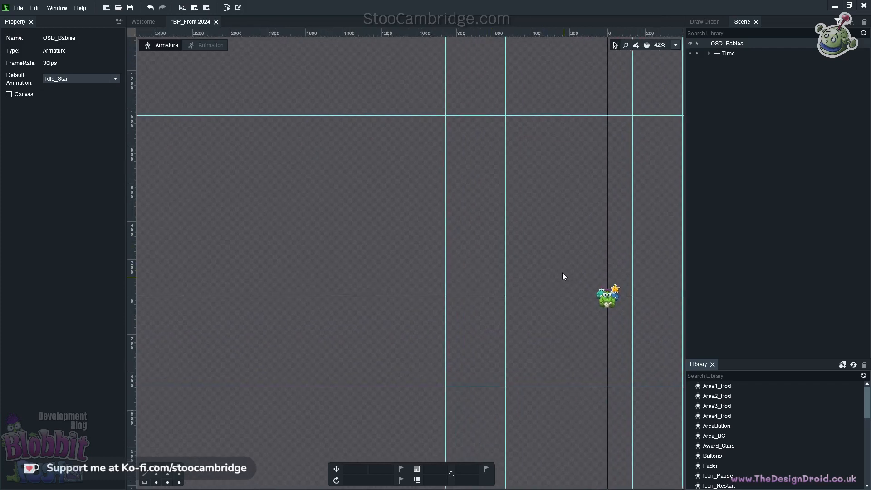
click(210, 46)
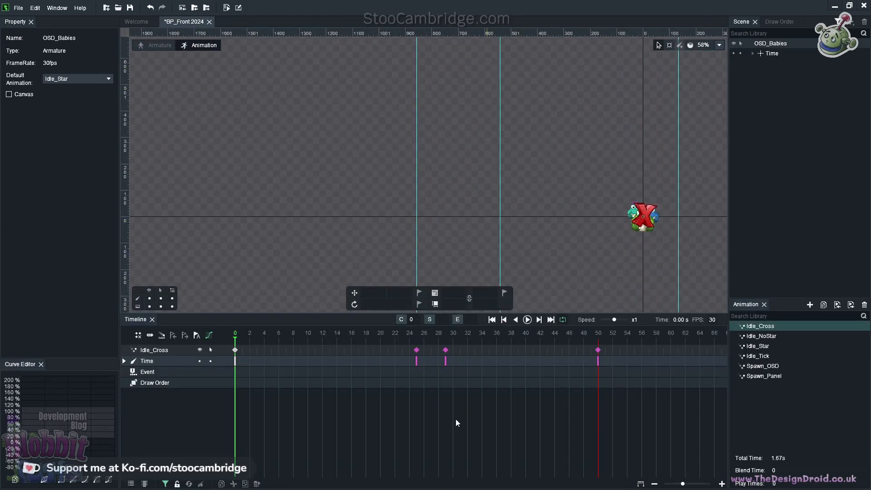
Step: Preview OSD_Babies' Idle_Cross, Idle_NoStar, Idle_Star, Idle_Tick and Spawn_OSD animations, and stop playback
click(527, 320)
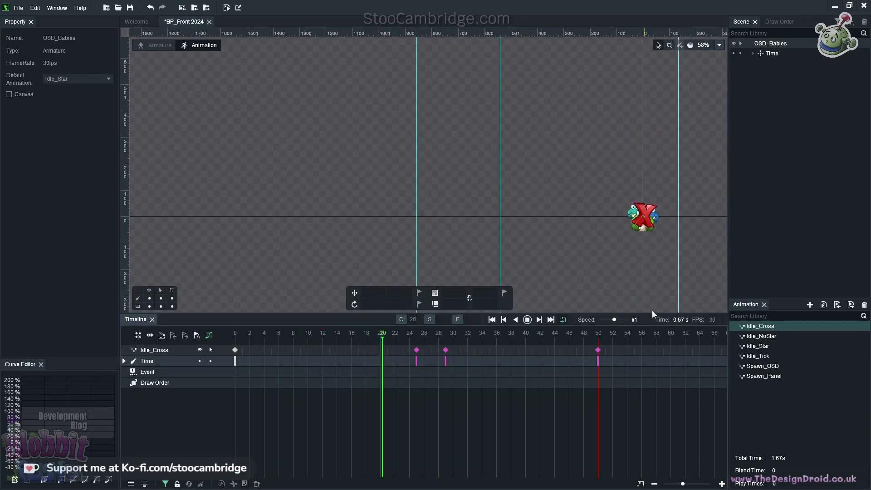
click(779, 337)
click(773, 345)
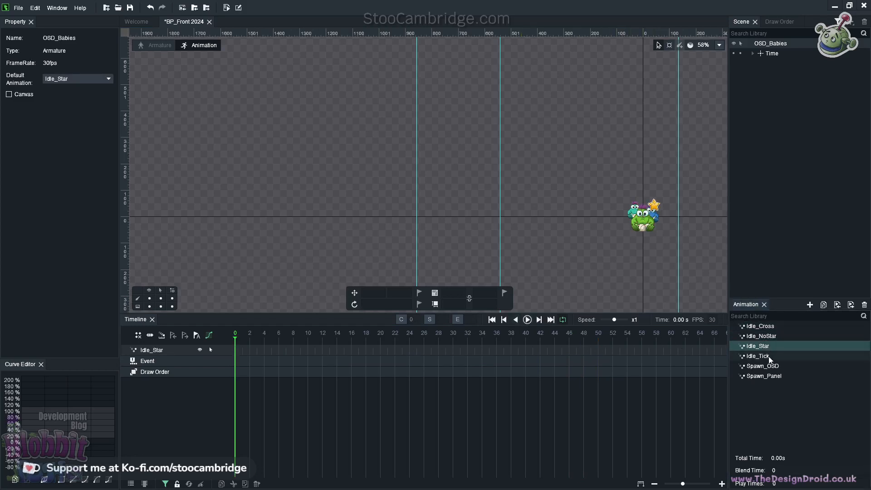
key(Down)
click(527, 320)
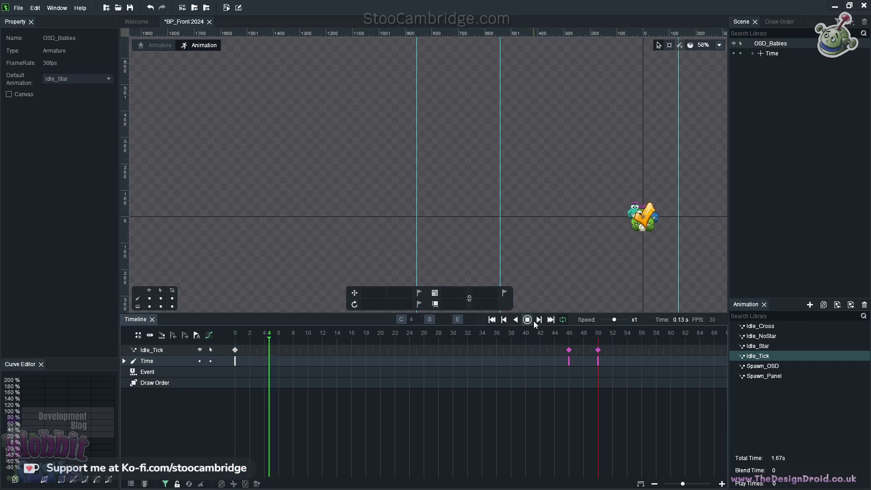
click(743, 367)
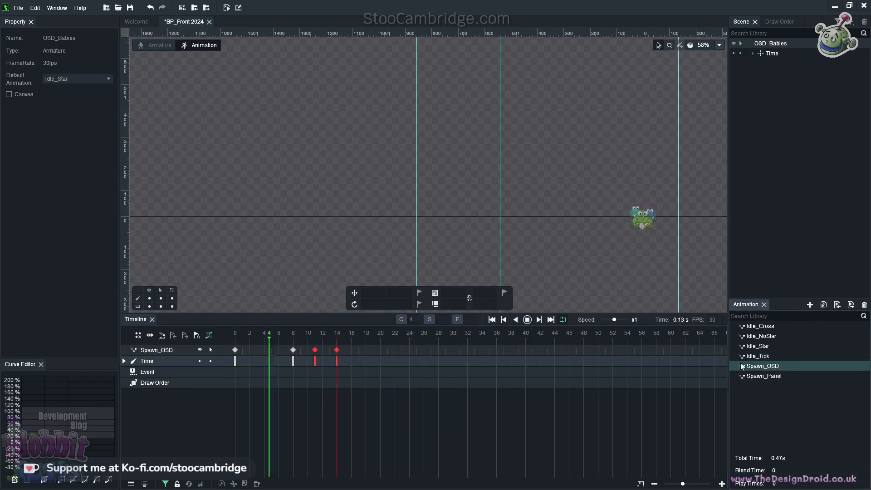
click(527, 320)
Step: Return to the armature library and open the StarsBG armature in animation mode with its whole canvas in view
click(150, 45)
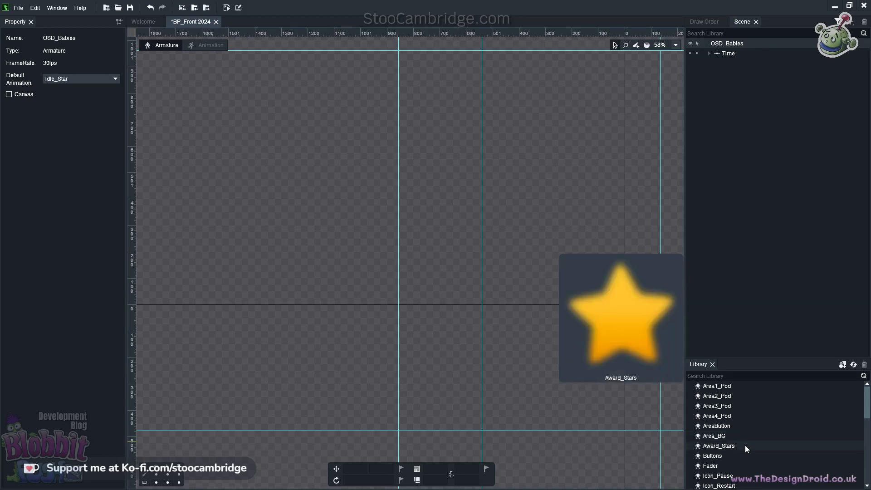
mouse_move(712, 438)
scroll(713, 444, down, 8)
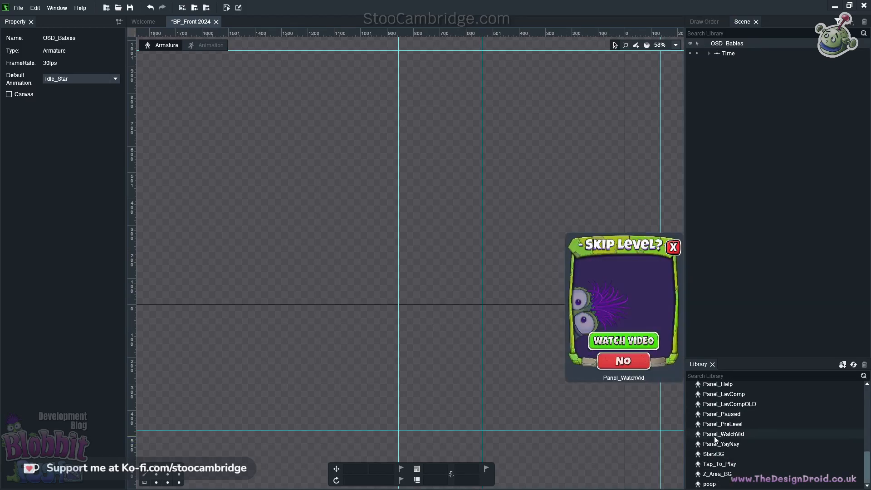
double_click(714, 454)
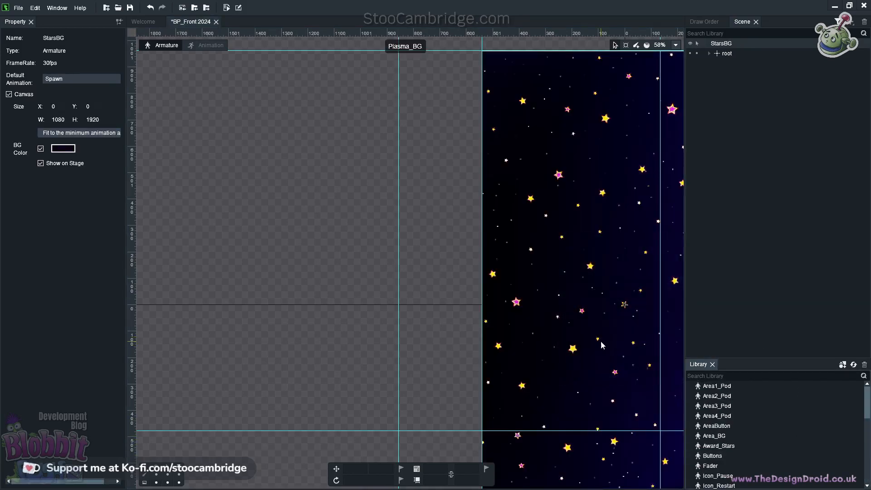
scroll(611, 338, down, 2)
scroll(631, 338, down, 1)
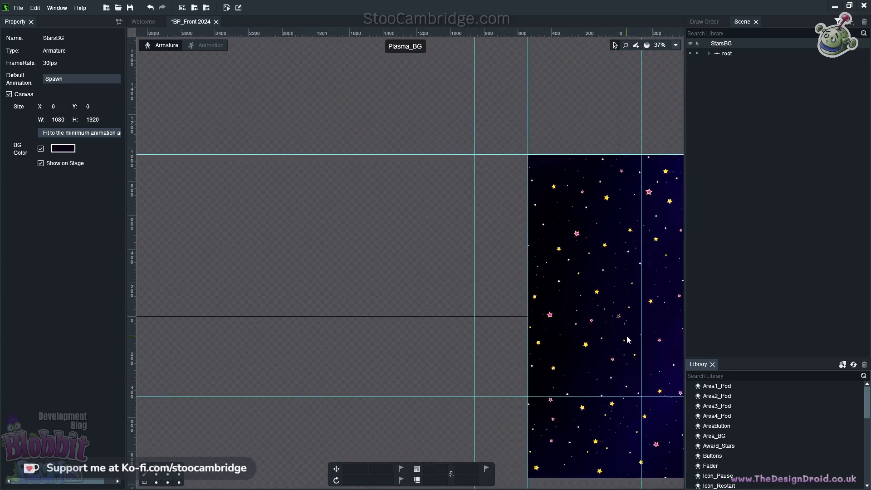
click(207, 45)
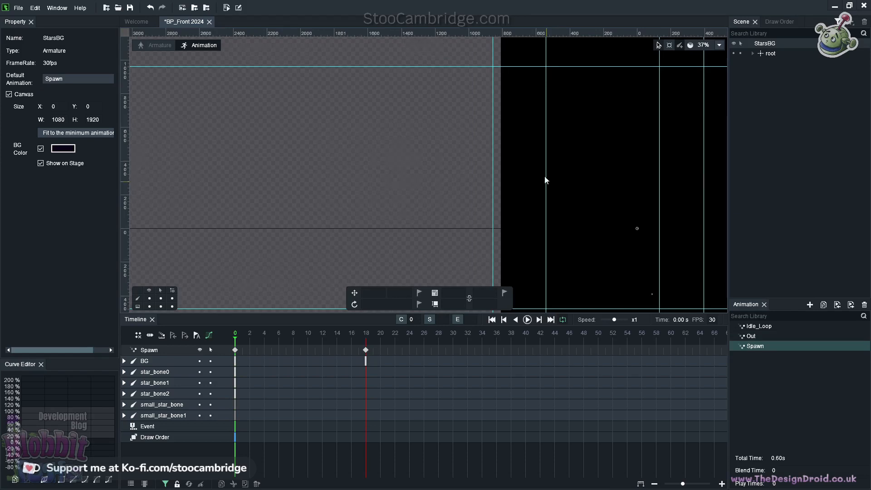
scroll(586, 204, down, 4)
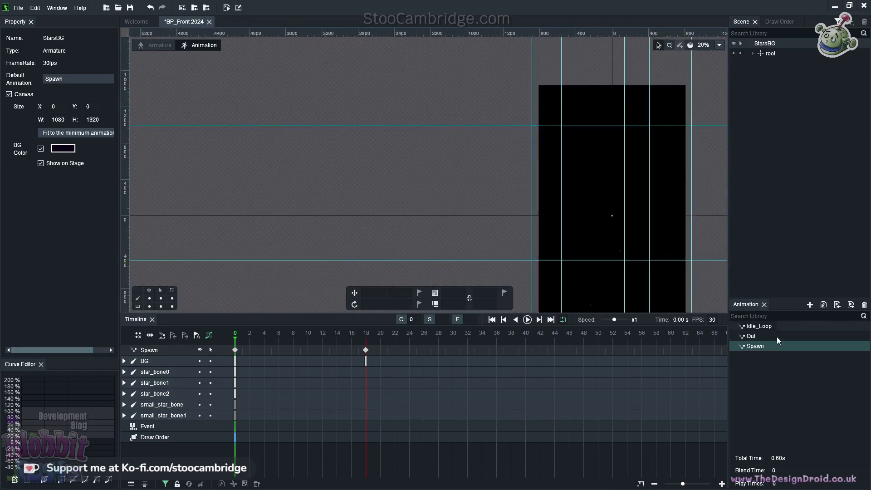
Step: Play StarsBG's Idle_Loop animation and look closely at the moving stars
click(764, 330)
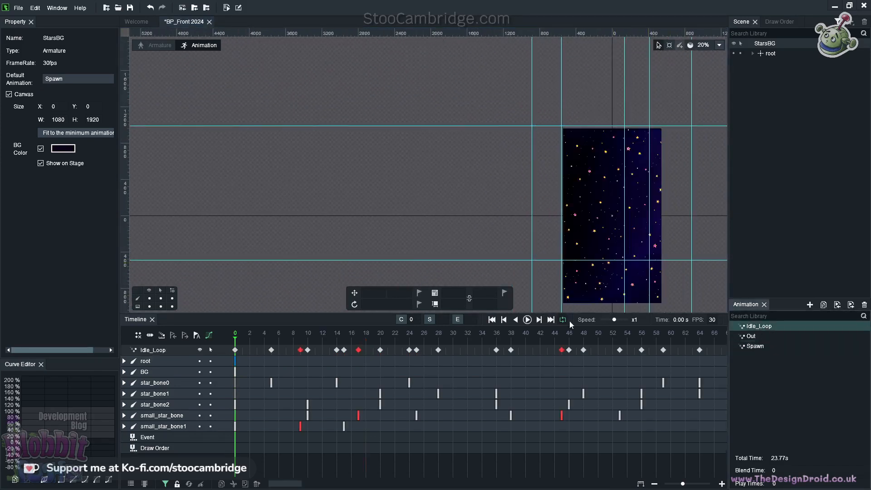
click(527, 319)
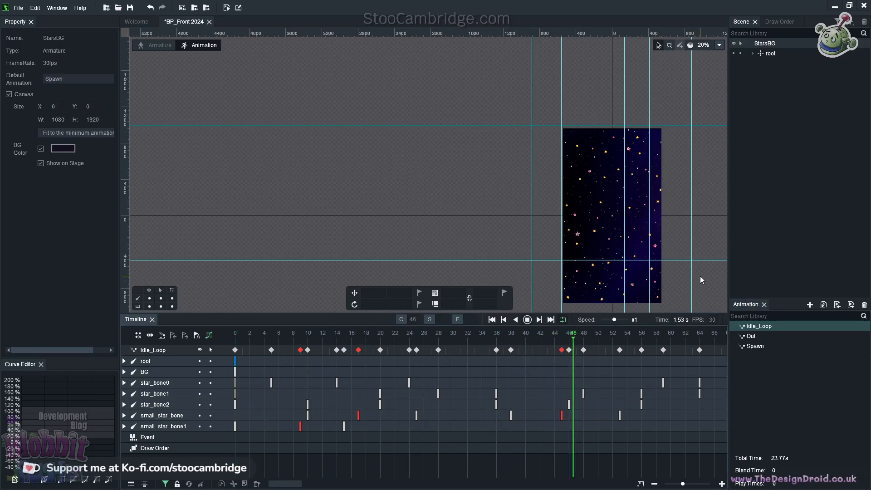
scroll(605, 218, up, 1)
scroll(605, 218, up, 2)
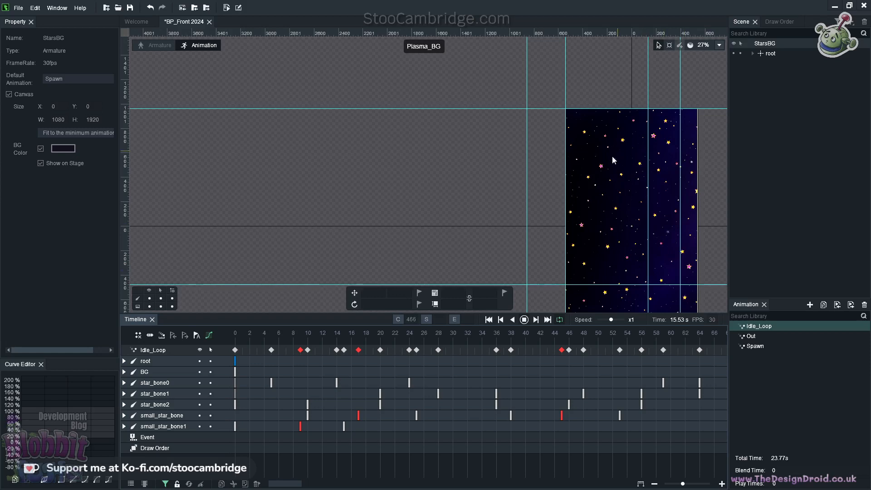
Step: Preview StarsBG's Out and Spawn animations, stop playback and return to armature mode
click(757, 338)
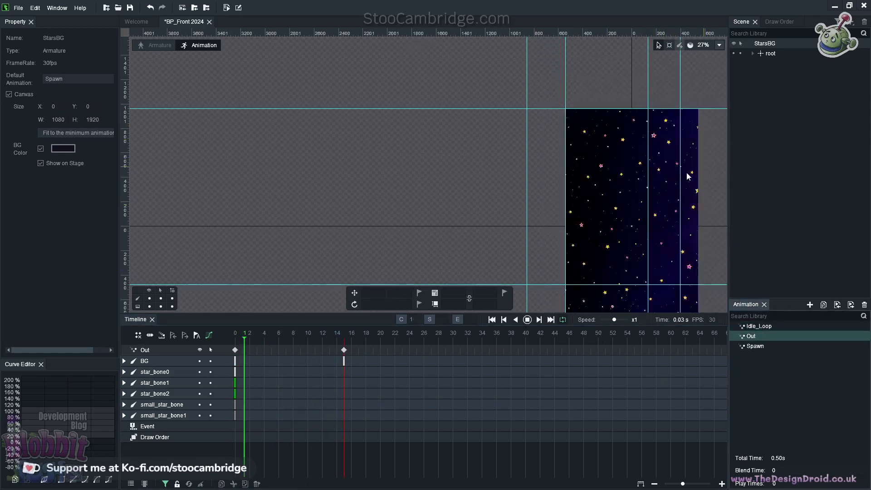
click(754, 346)
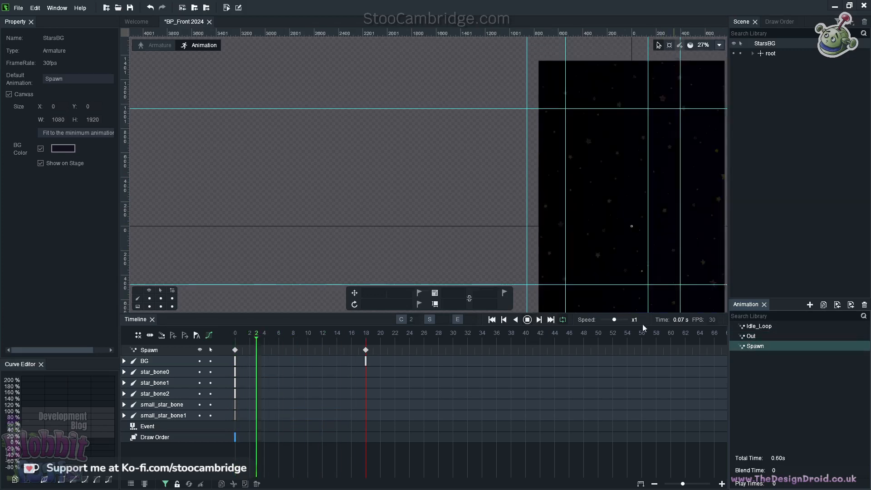
click(528, 320)
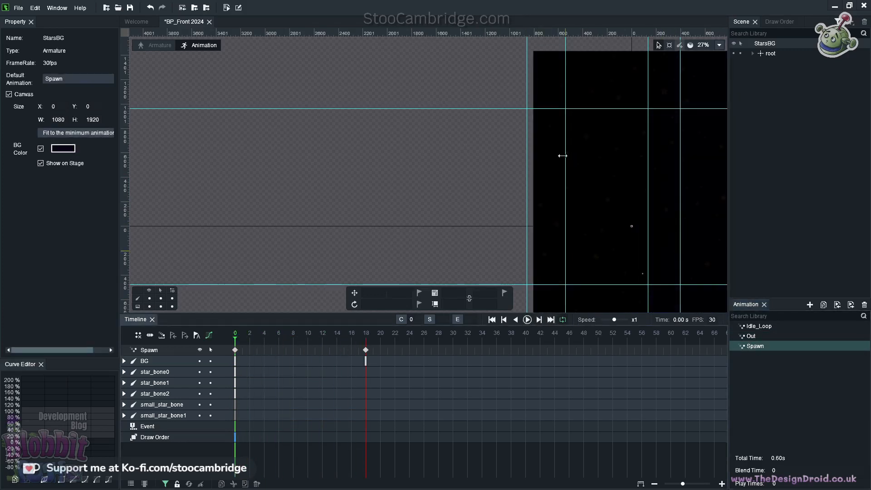
click(149, 48)
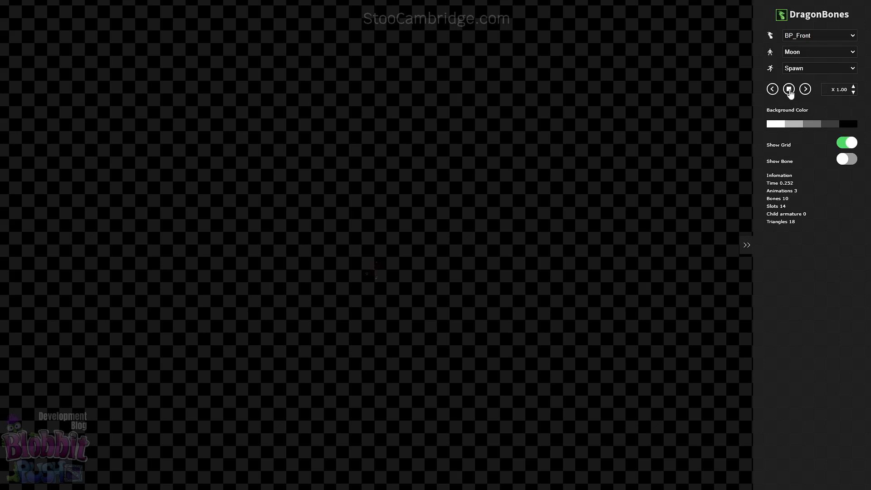
Step: Play the Moon armature's Idle_Loop and Out animations in the DragonBones preview
click(846, 69)
click(819, 85)
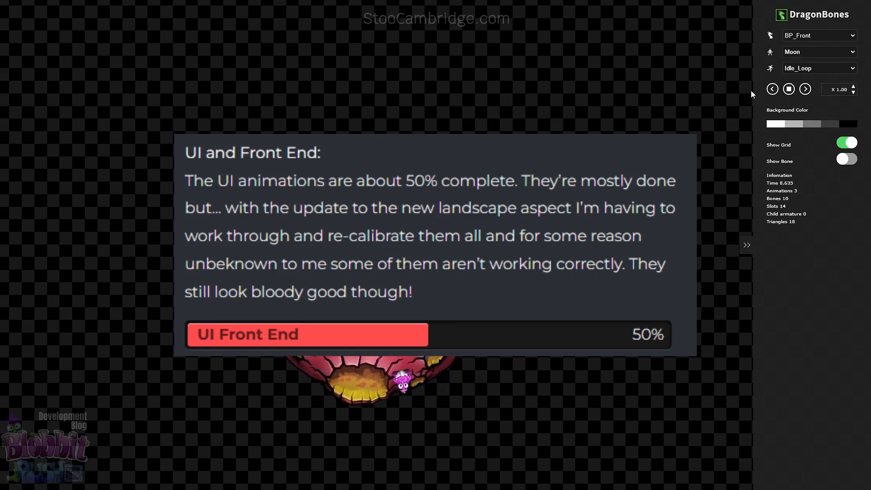
click(830, 69)
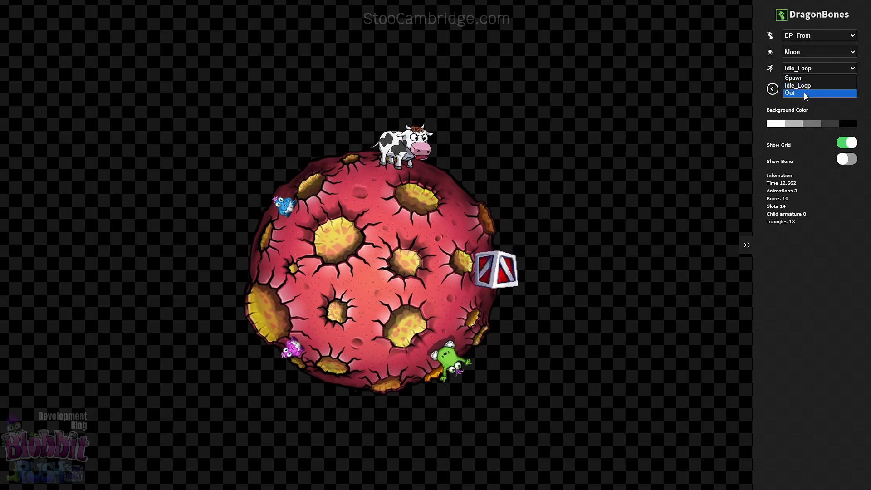
click(804, 93)
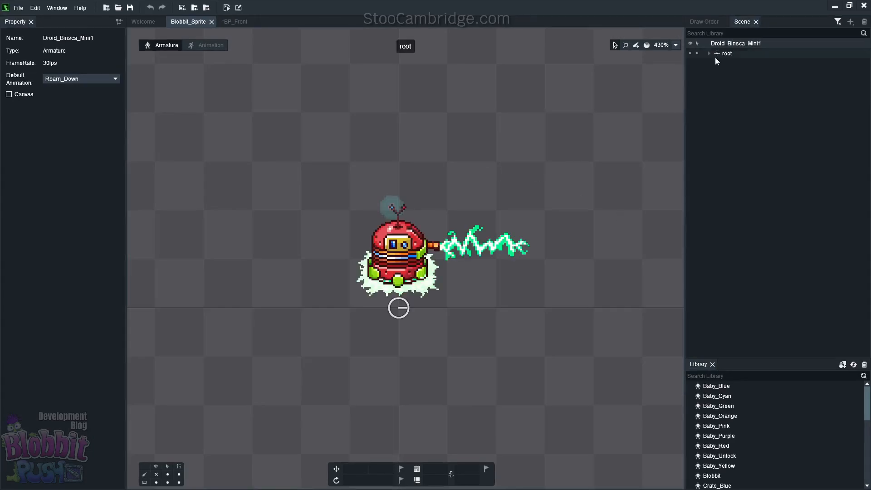
Step: Open Droid_Binsca_Mini1 in animation mode, play Fire_Left, set the playback speed to x1, and preview Fire_Down
click(207, 45)
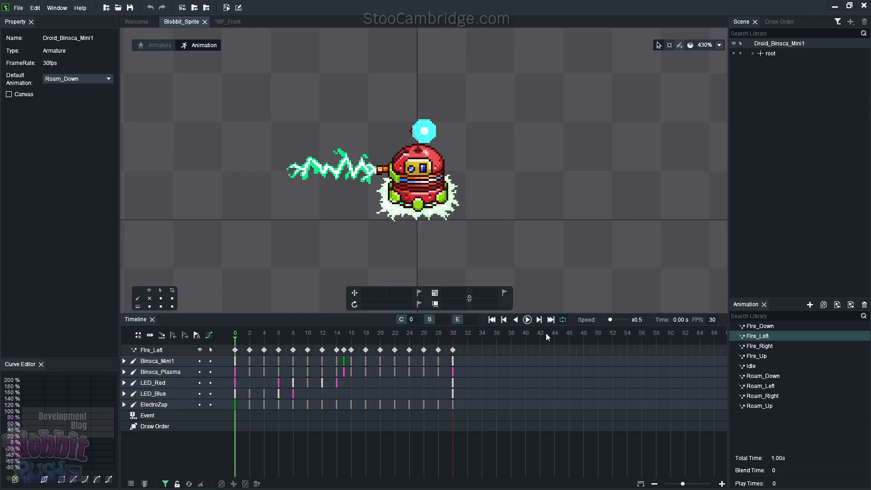
click(528, 319)
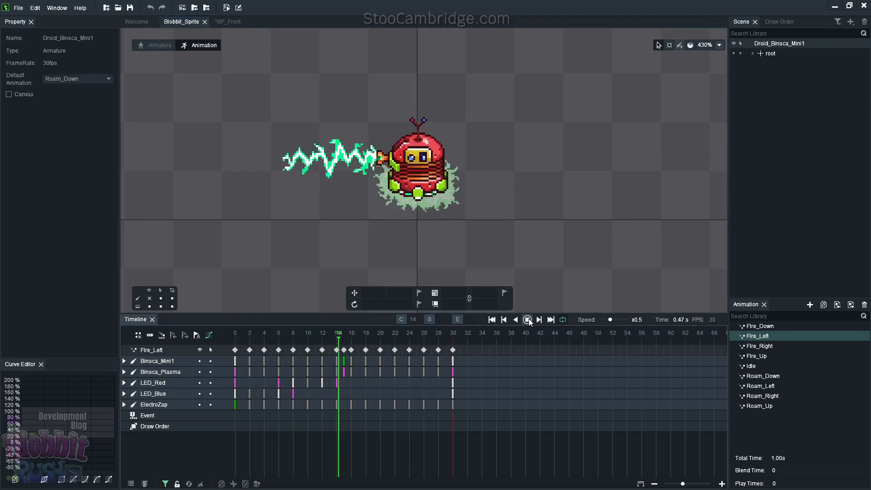
click(615, 320)
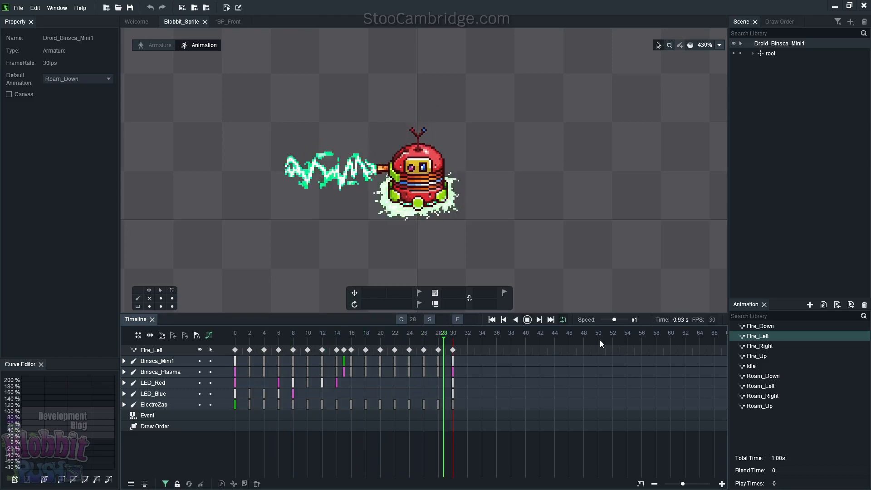
click(769, 327)
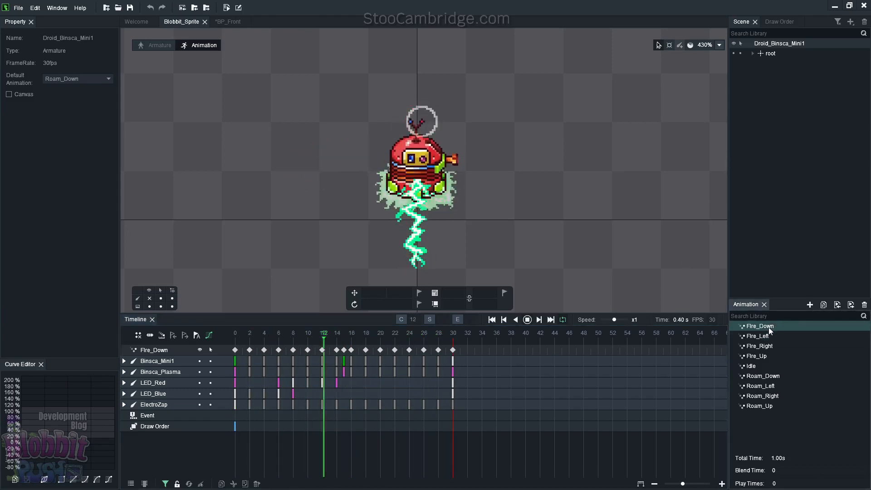
Step: Preview Droid_Binsca_Mini1's Fire_Right, Fire_Up and Idle animations
click(767, 347)
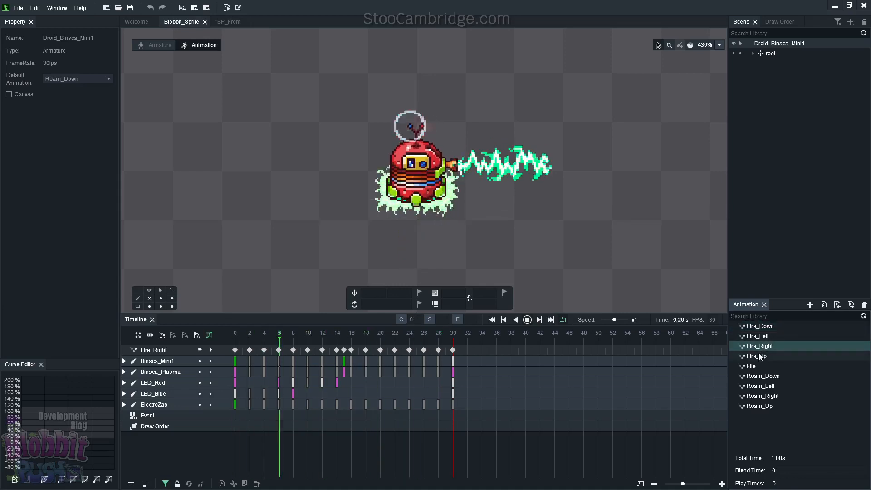
click(762, 357)
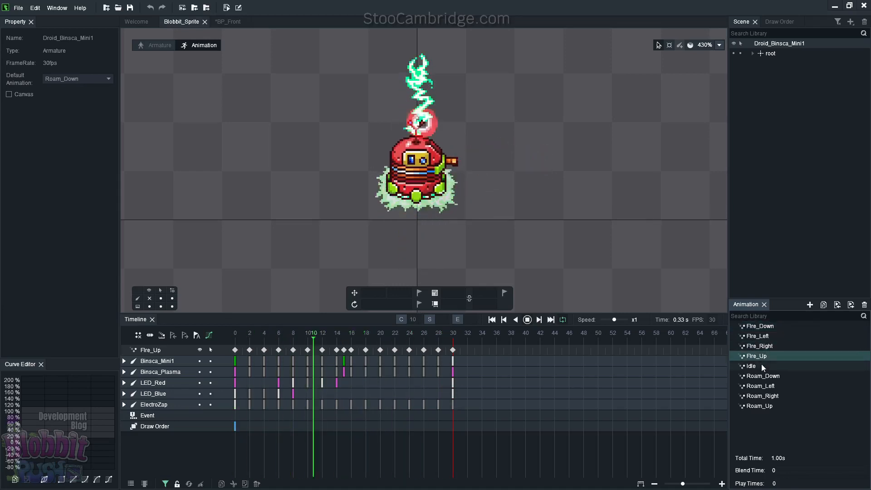
click(758, 366)
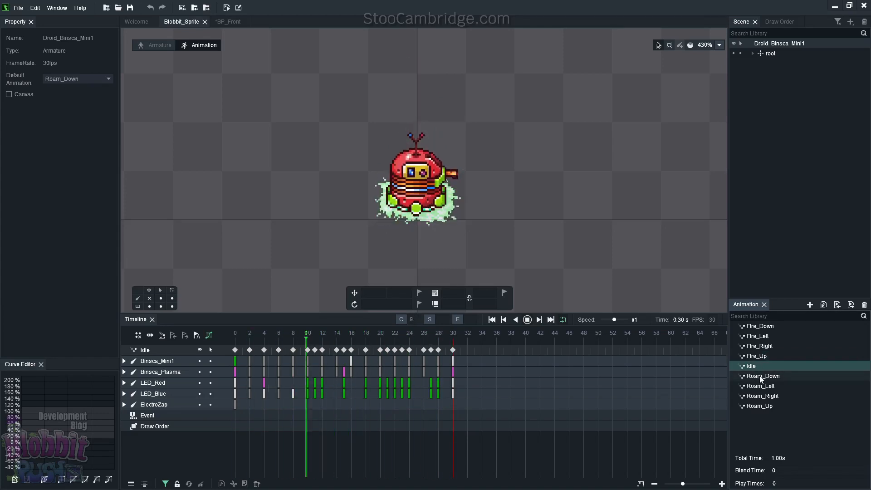
Step: Preview the droid's Roam_Down, Roam_Left, Roam_Right and Roam_Up animations, stop playback and return to armature mode
click(760, 376)
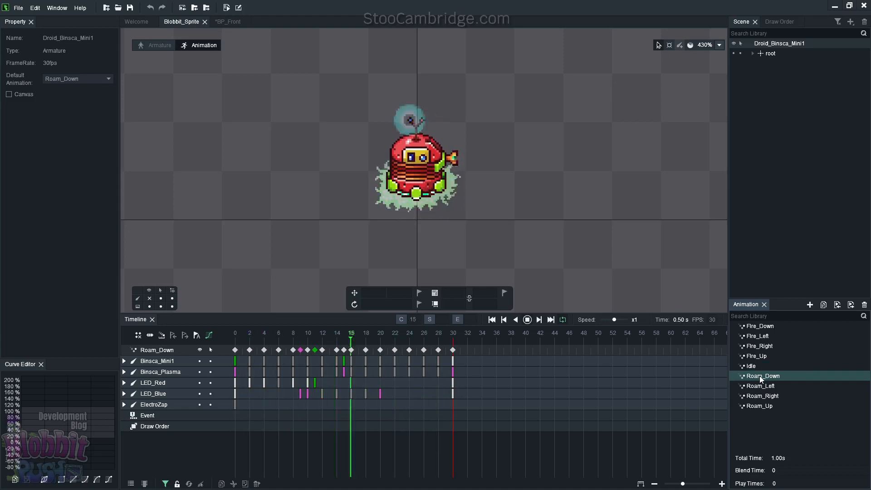
click(764, 386)
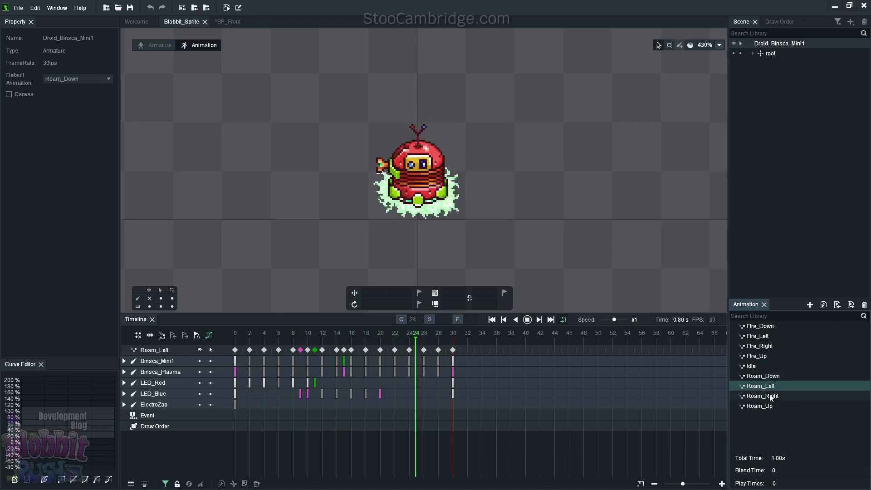
click(772, 397)
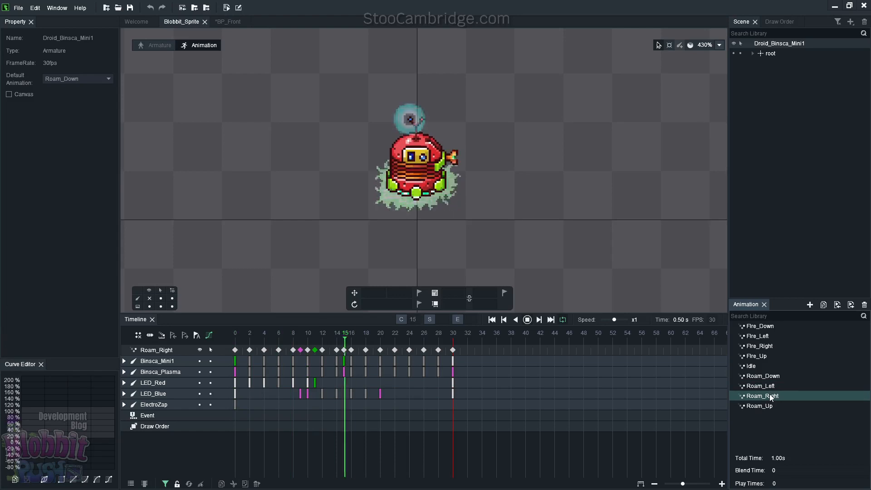
click(765, 406)
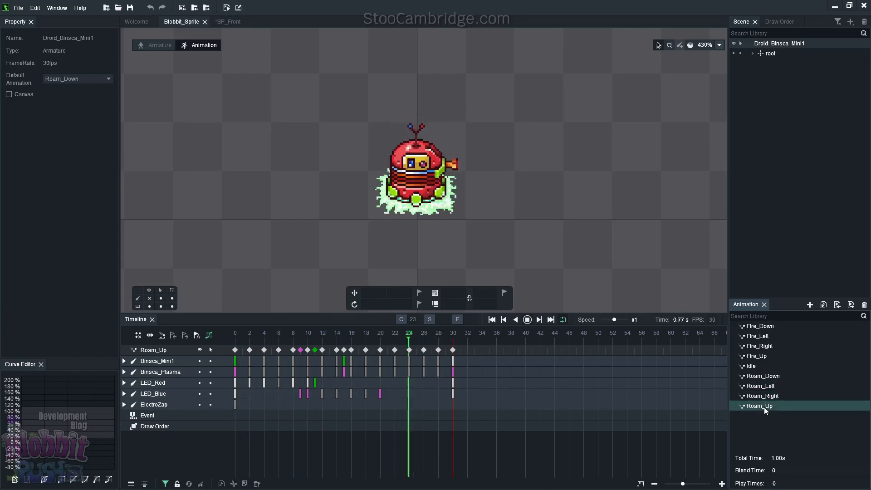
click(539, 321)
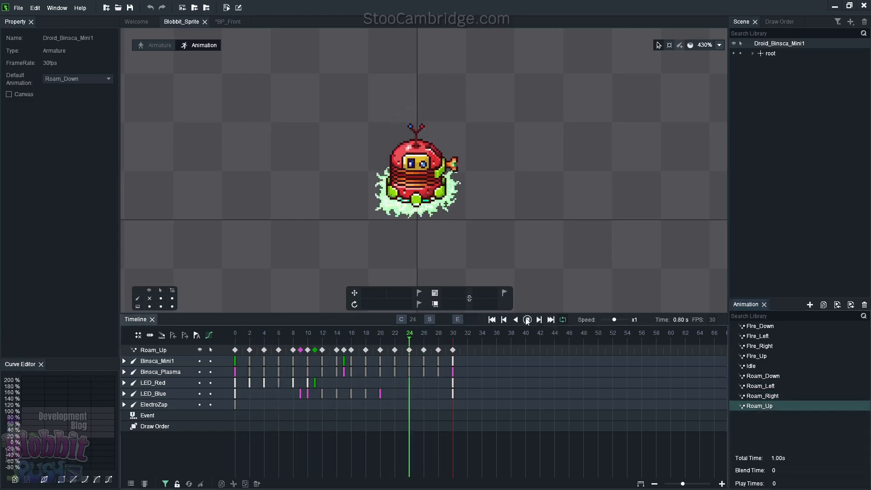
click(151, 45)
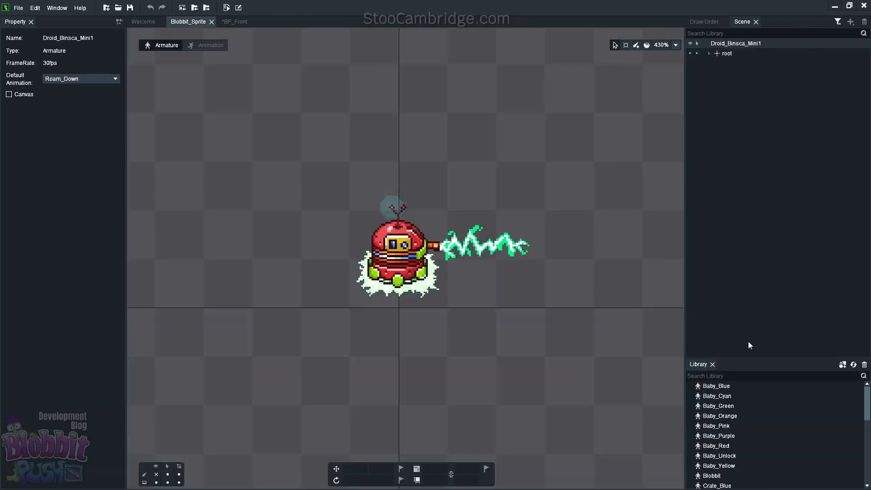
Step: Open the Baby_Blue armature from the library in animation mode
click(729, 387)
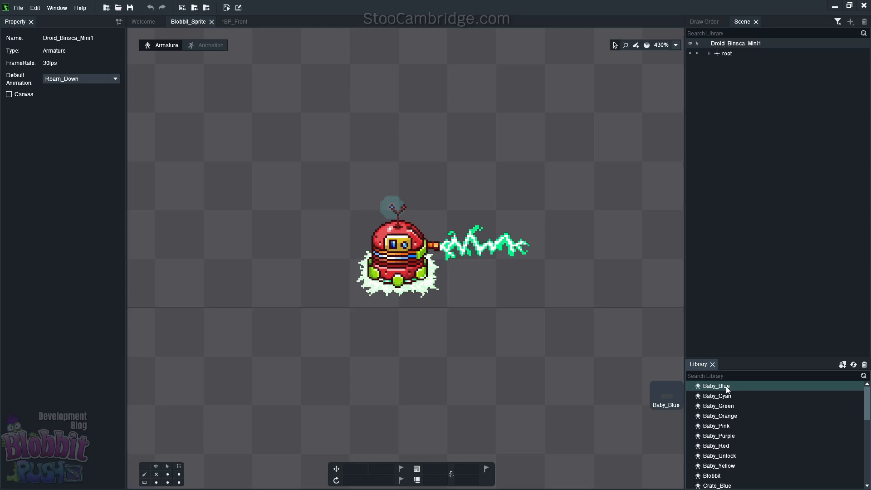
double_click(728, 387)
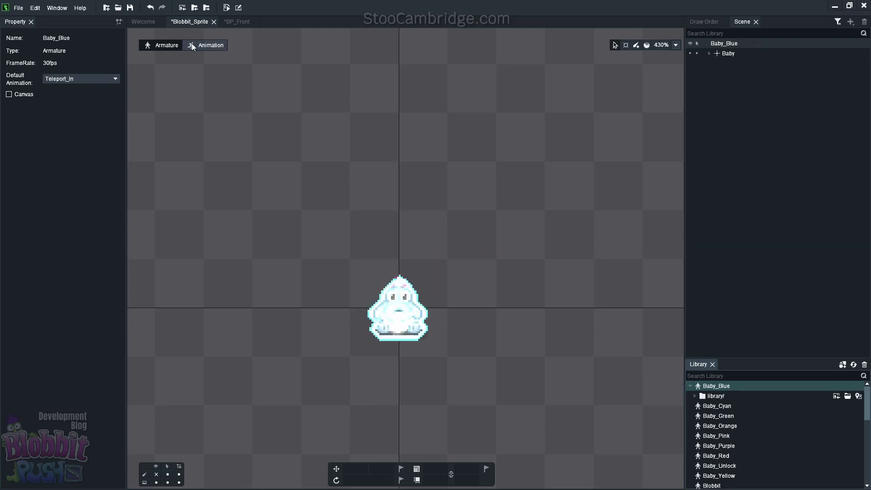
click(206, 44)
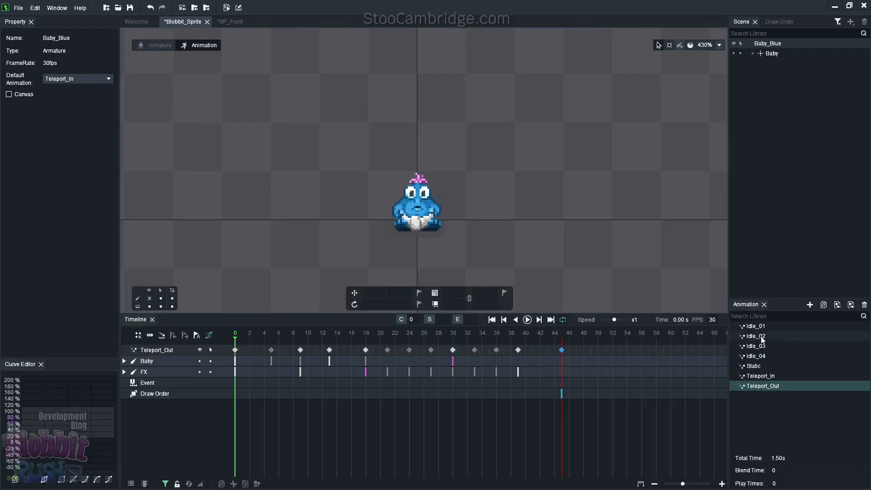
Step: Preview Baby_Blue's idle, Static and teleport animations, ending with Teleport_Out, and return to armature mode
click(766, 376)
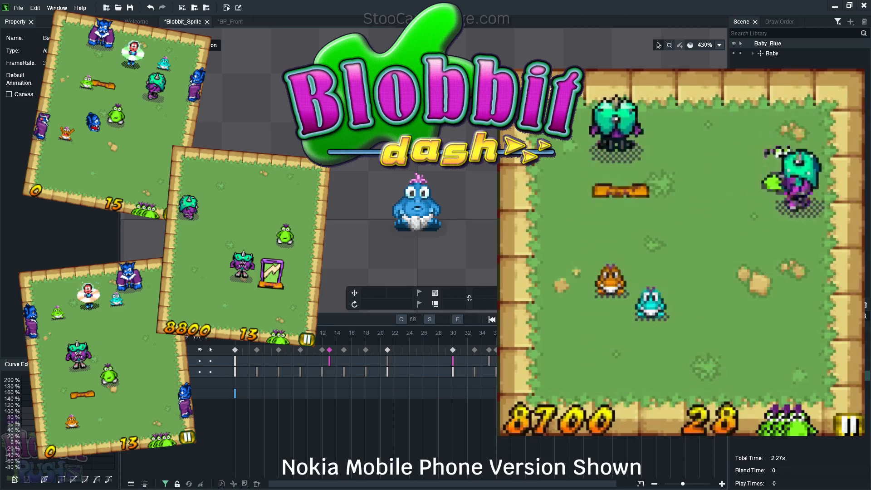
click(798, 326)
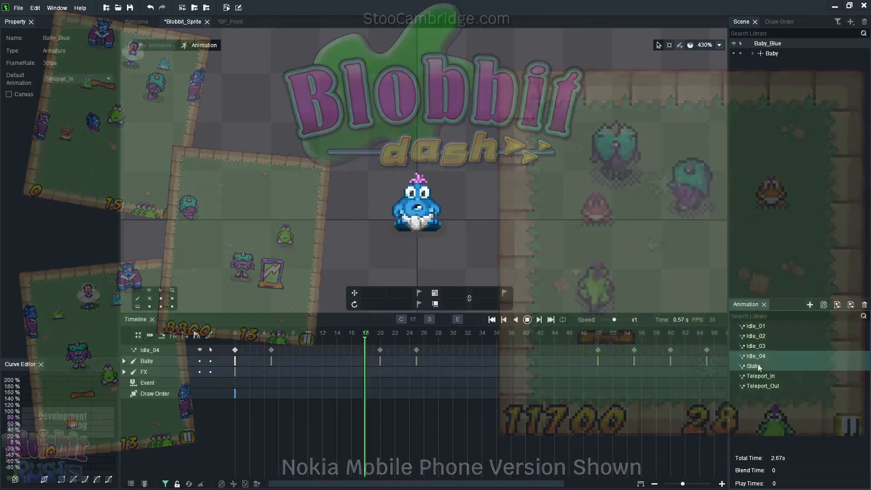
click(758, 365)
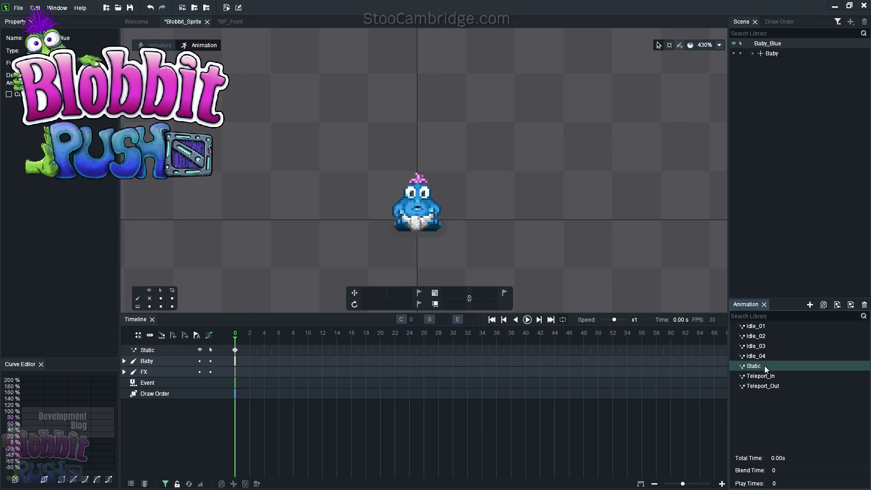
click(770, 385)
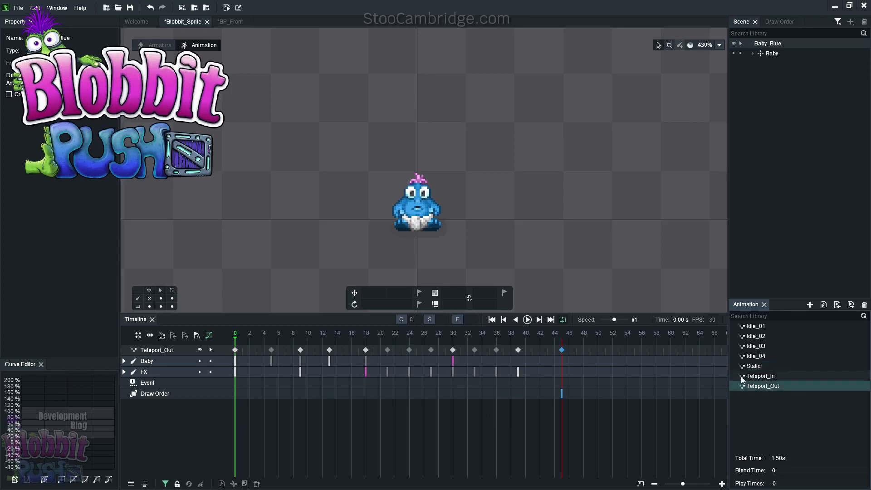
click(528, 320)
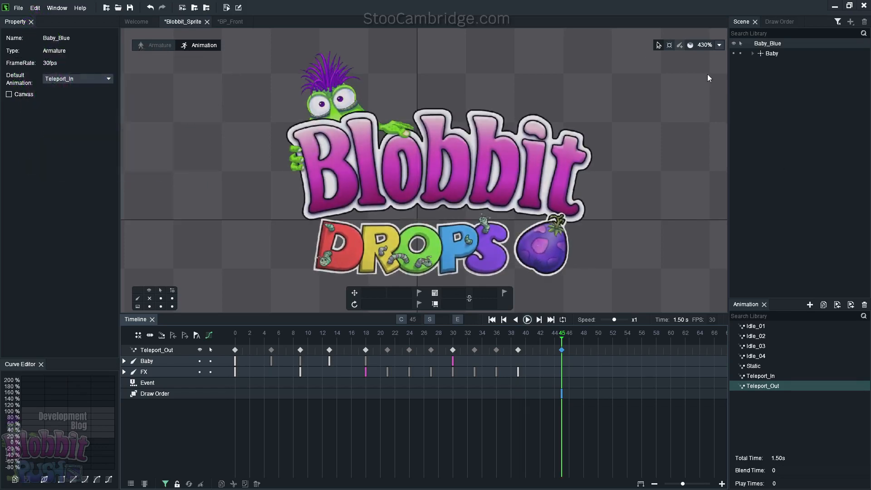
click(160, 45)
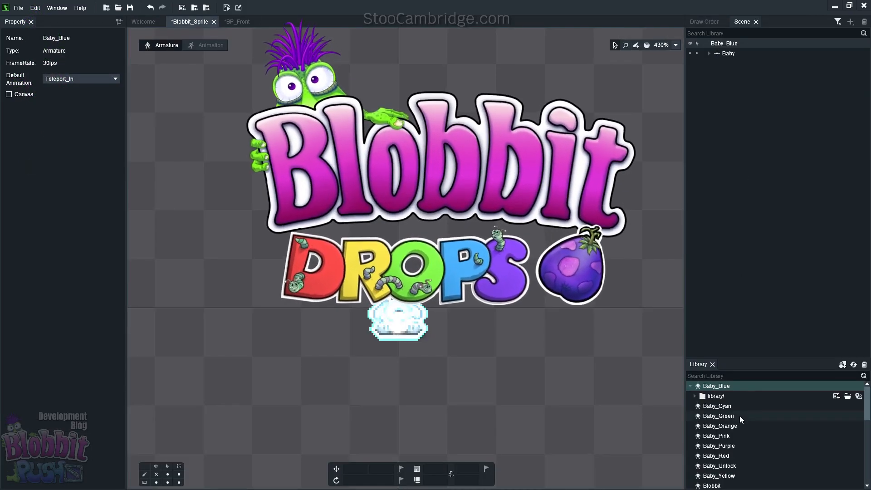
Step: Find the Blobbit armature among the babies and crates in the library and open it in animation mode
scroll(734, 443, down, 1)
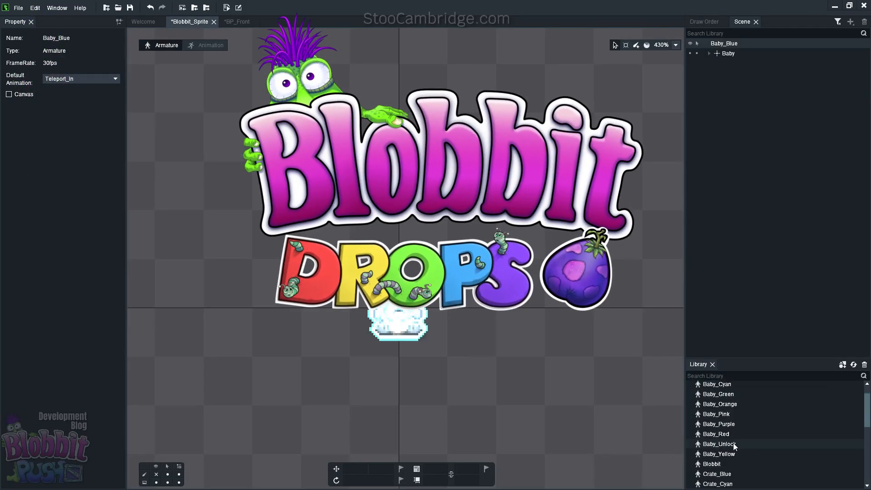
mouse_move(732, 448)
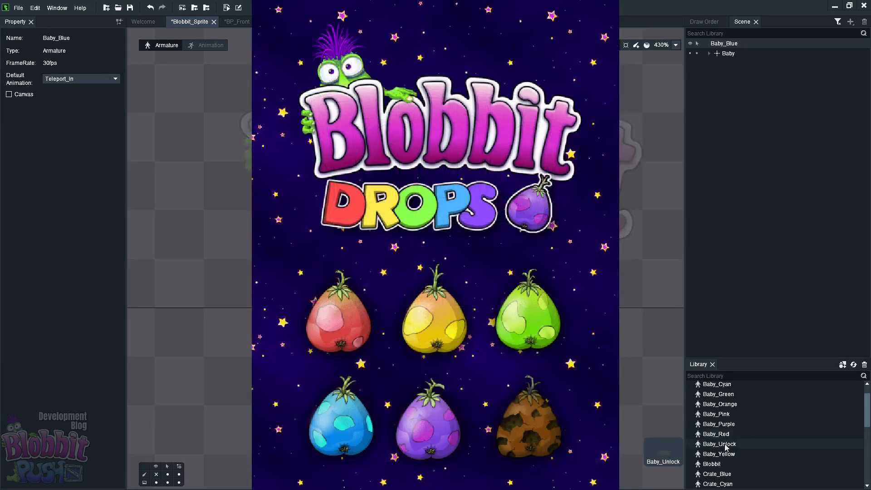
mouse_move(721, 465)
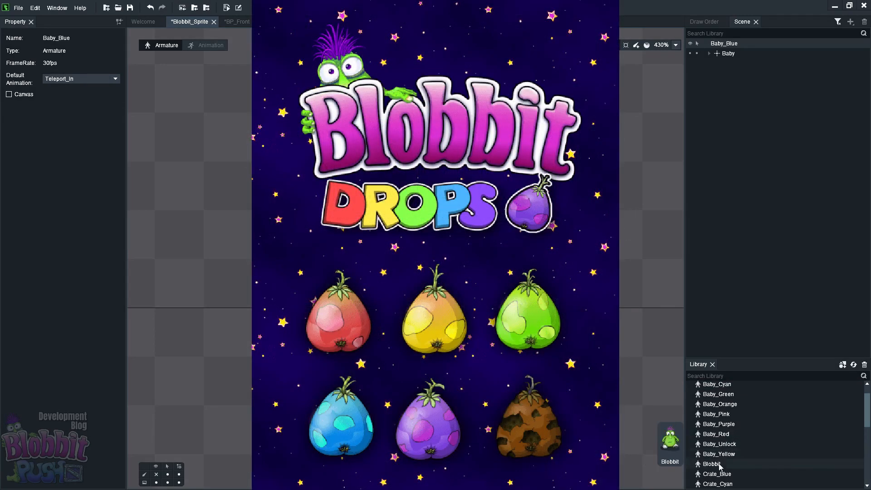
scroll(732, 466, down, 3)
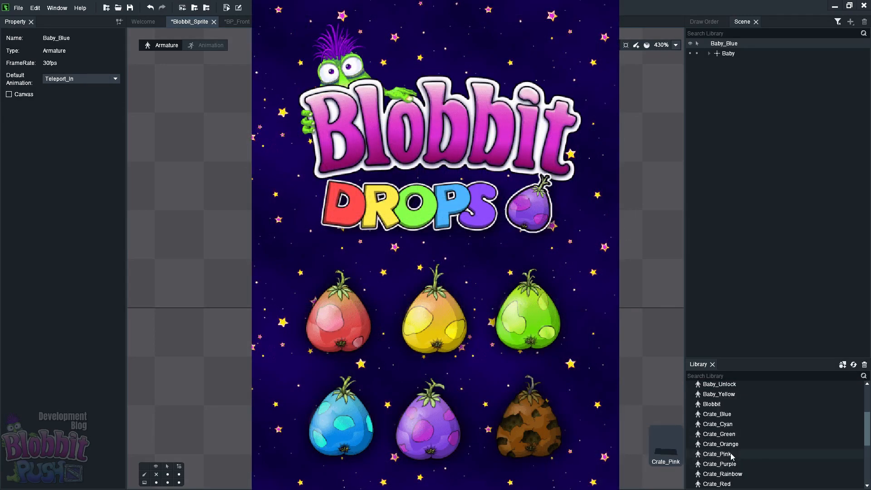
click(719, 405)
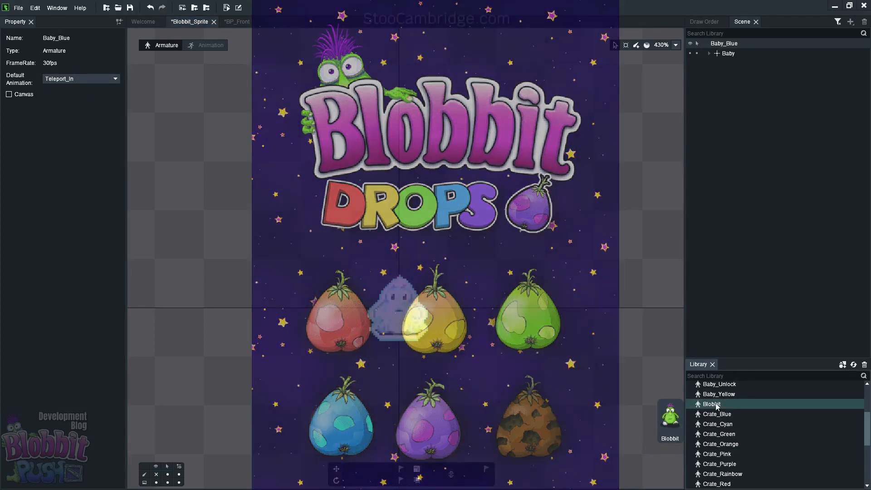
double_click(719, 405)
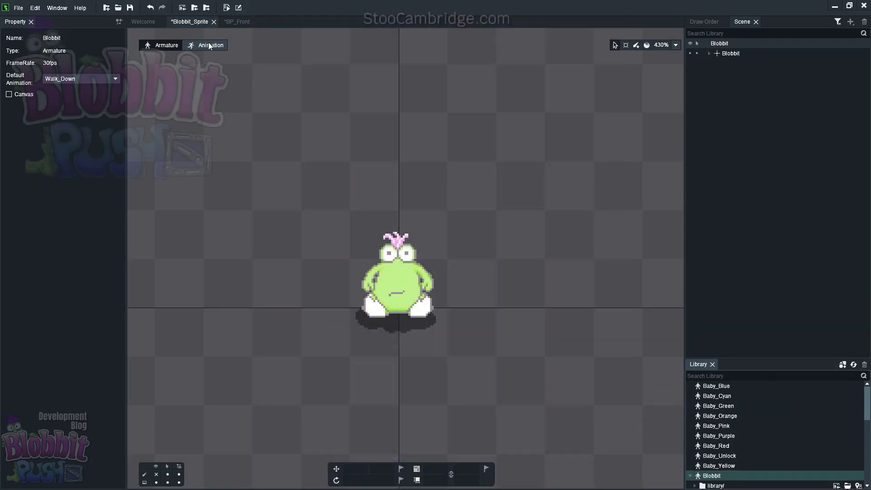
click(209, 45)
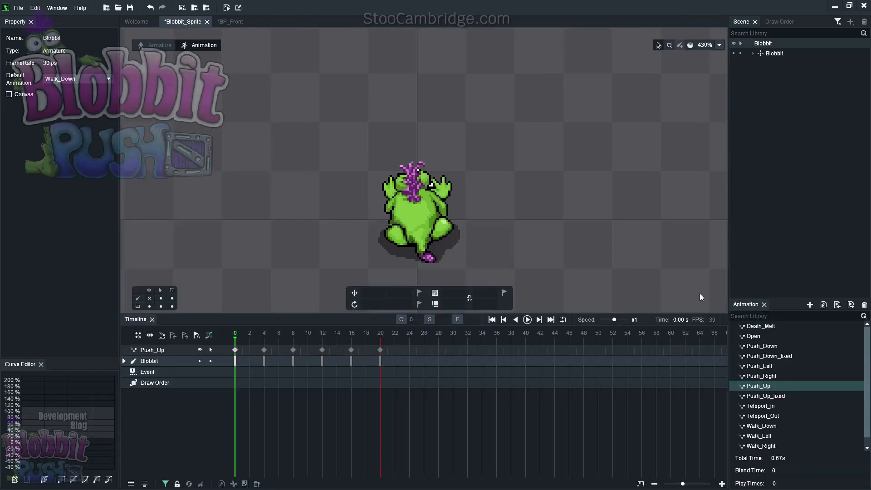
Step: Play Blobbit's Death_Melt animation, followed by the Open animation with looping playback
click(767, 326)
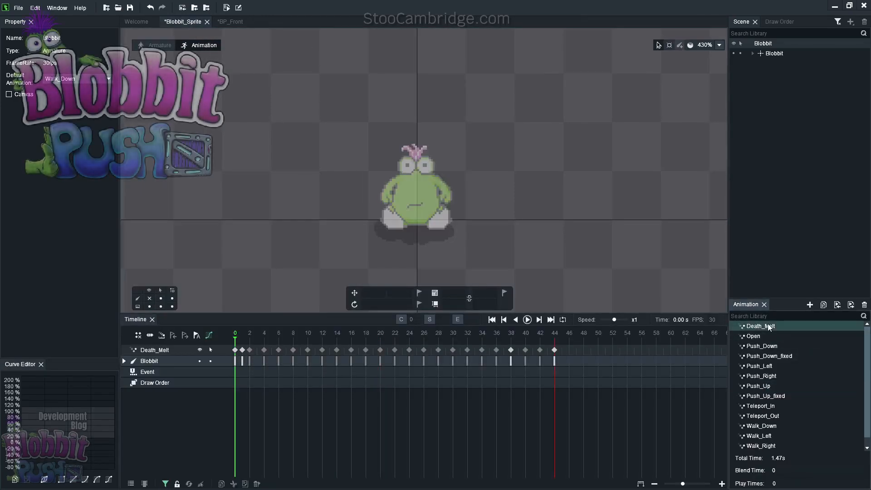
click(527, 320)
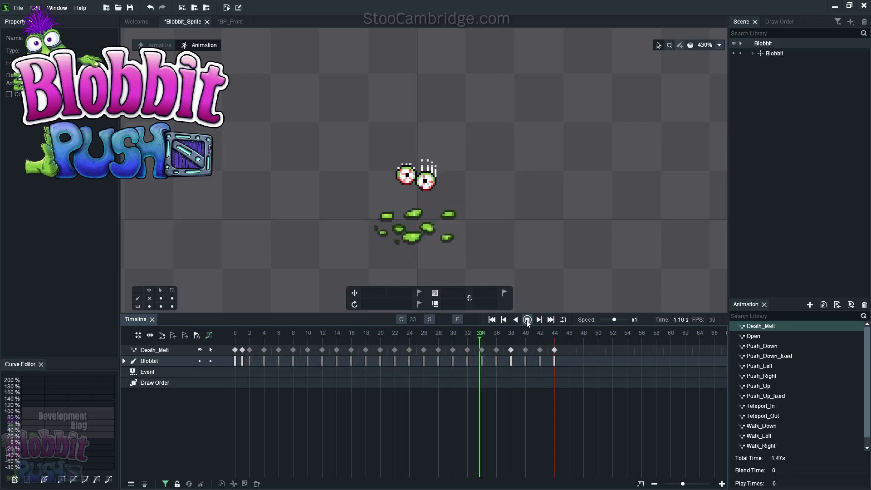
click(760, 337)
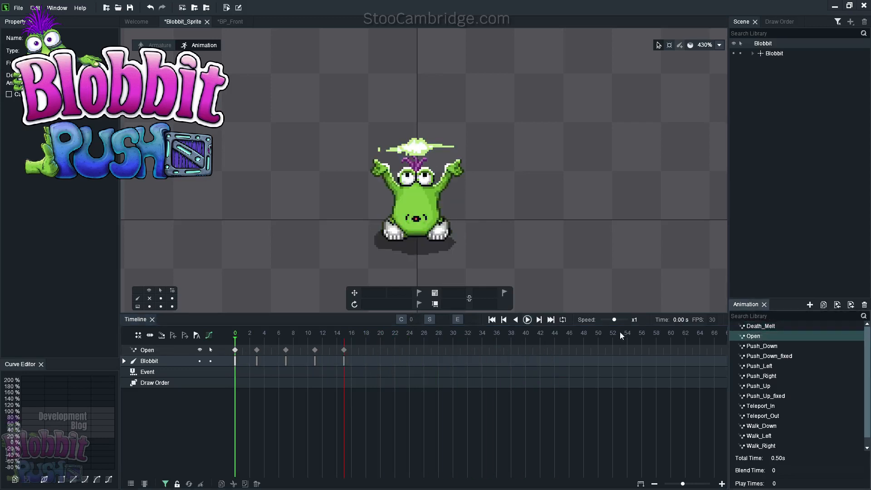
click(527, 320)
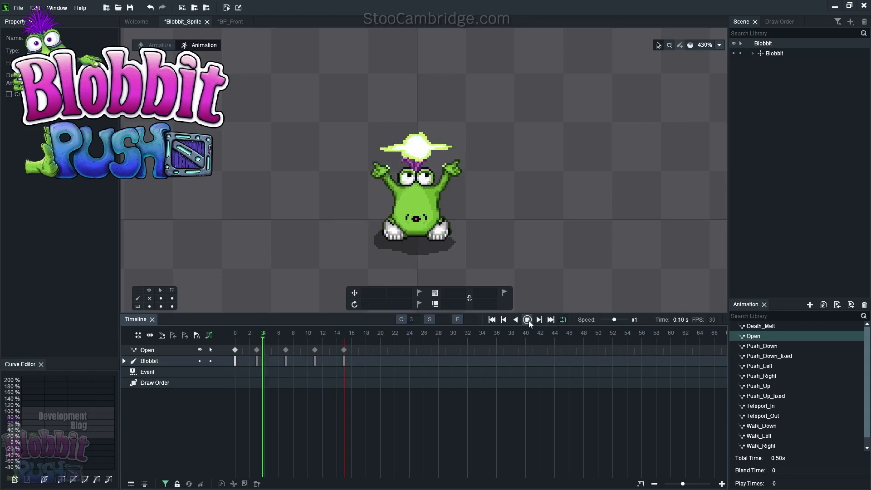
Step: Compare Blobbit's Push_Down_fixed and Push_Down animations, and preview Push_Left, Push_Up_fixed and Teleport_In
click(776, 356)
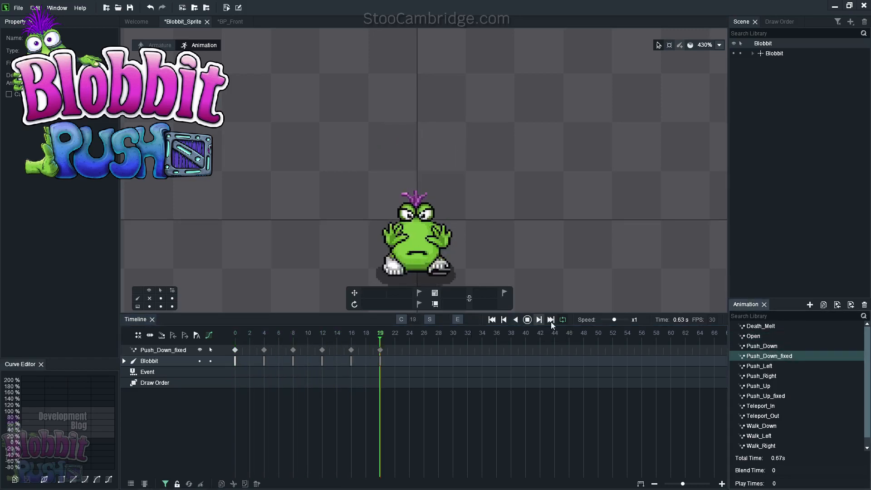
click(773, 346)
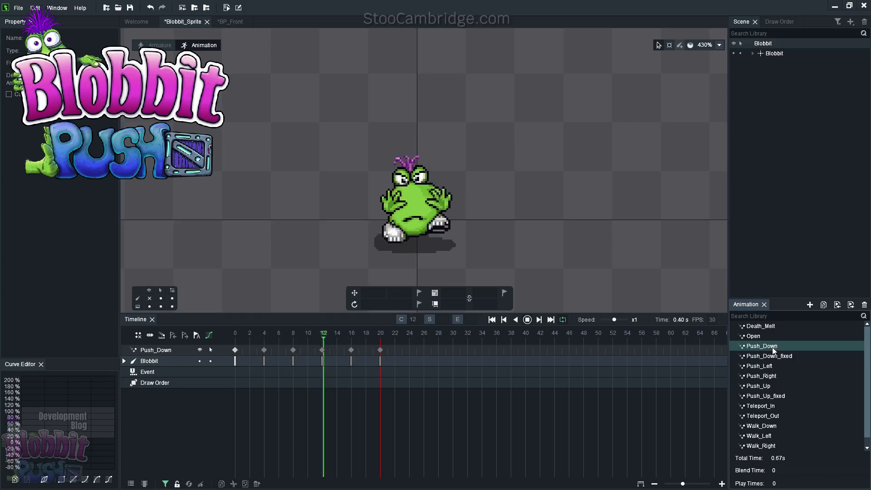
click(775, 358)
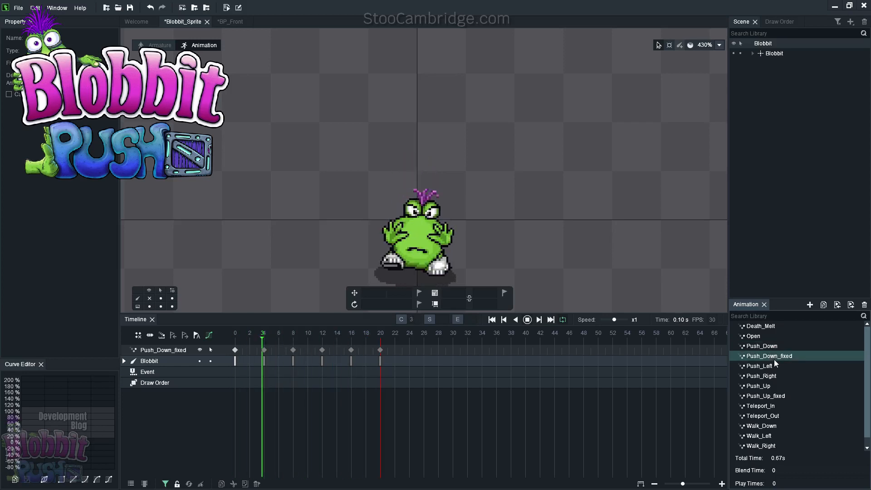
click(775, 366)
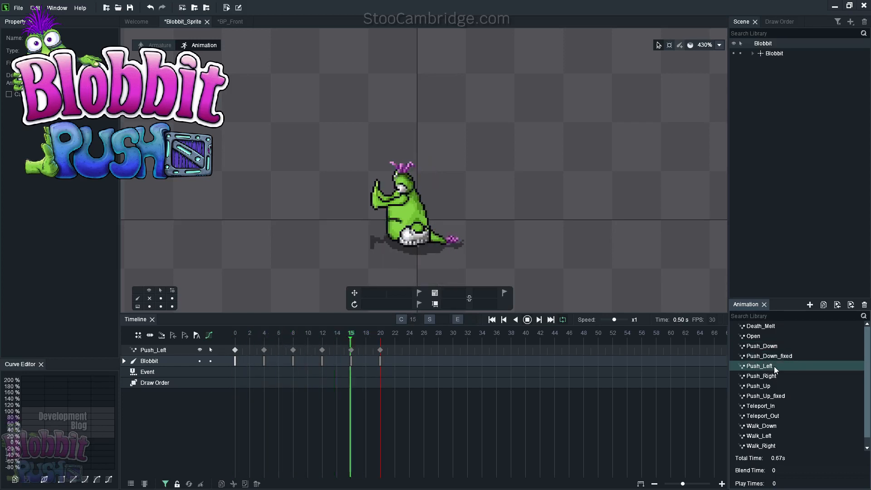
click(773, 397)
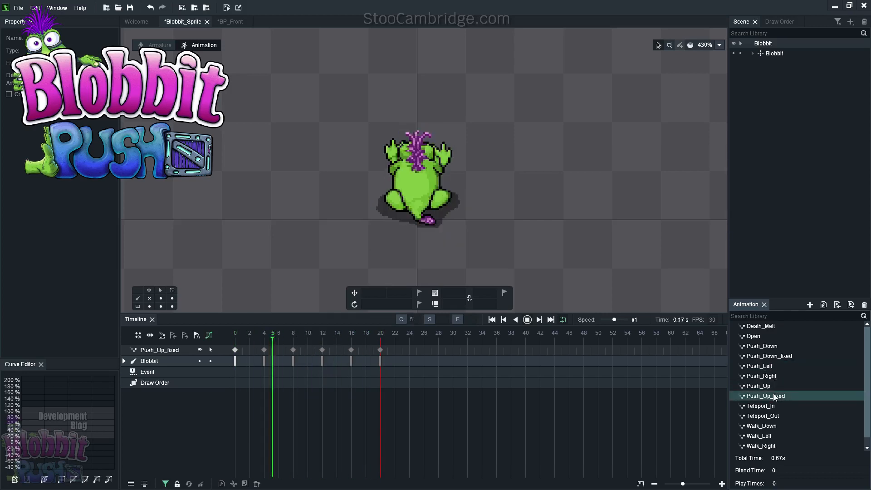
click(775, 408)
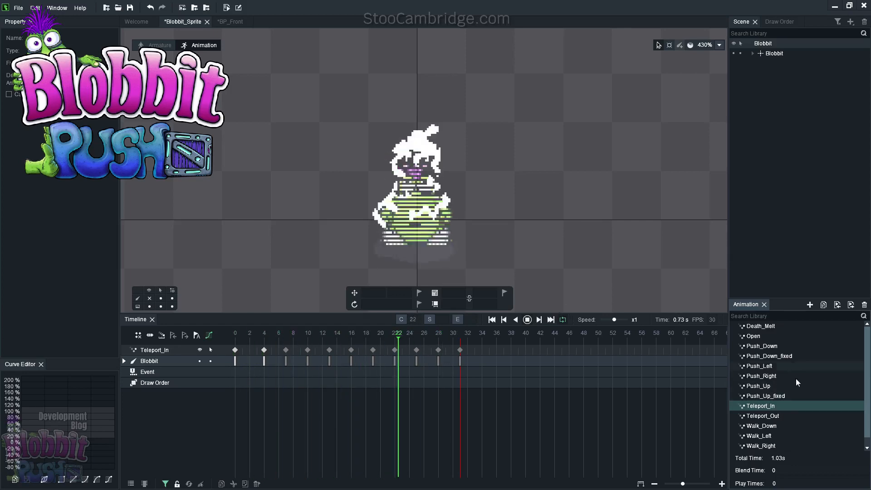
Step: Preview Blobbit's Teleport_Out animation and return to armature mode
click(769, 416)
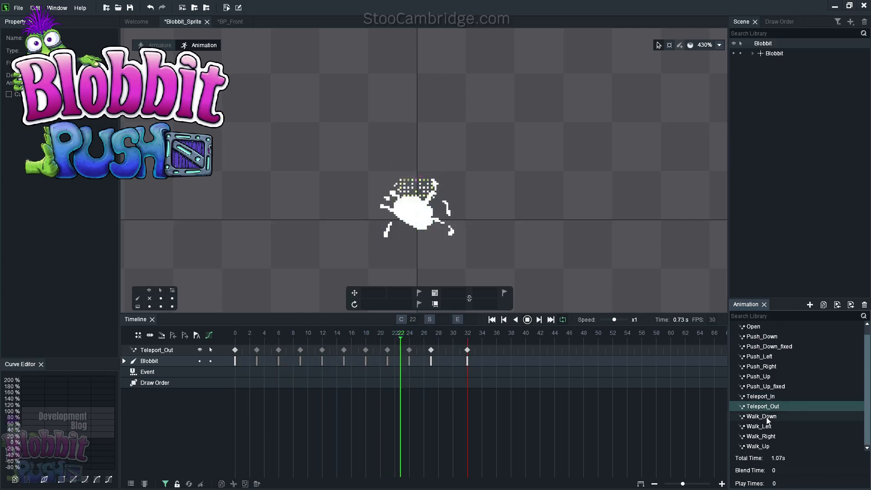
scroll(772, 422, up, 1)
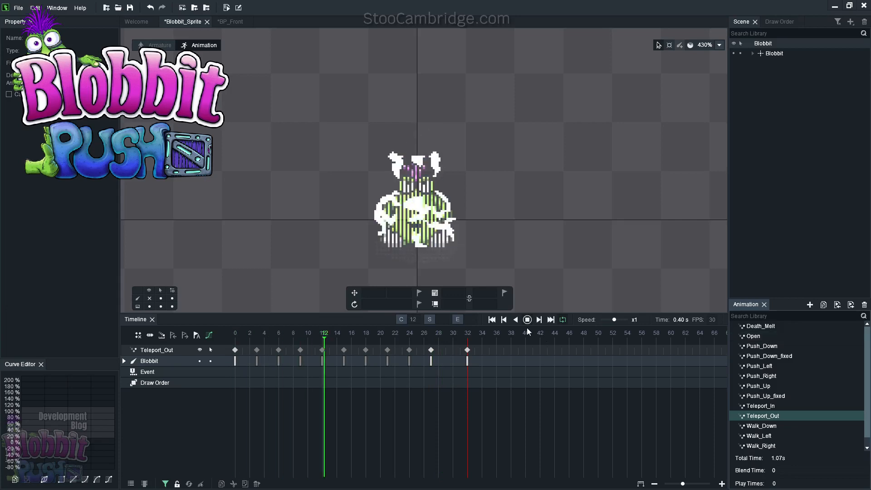
click(158, 45)
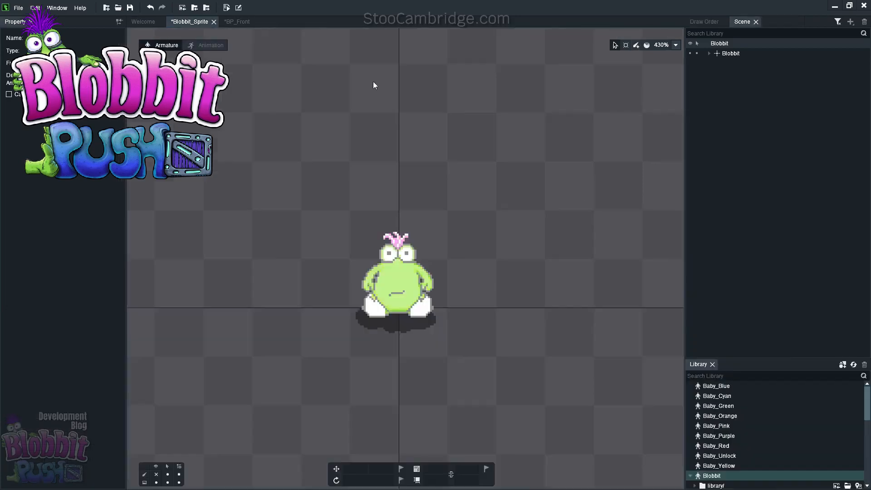
Step: Browse the crates and droids in the library, and open the Crate_Blue armature in animation mode
scroll(753, 427, up, 2)
scroll(751, 432, up, 2)
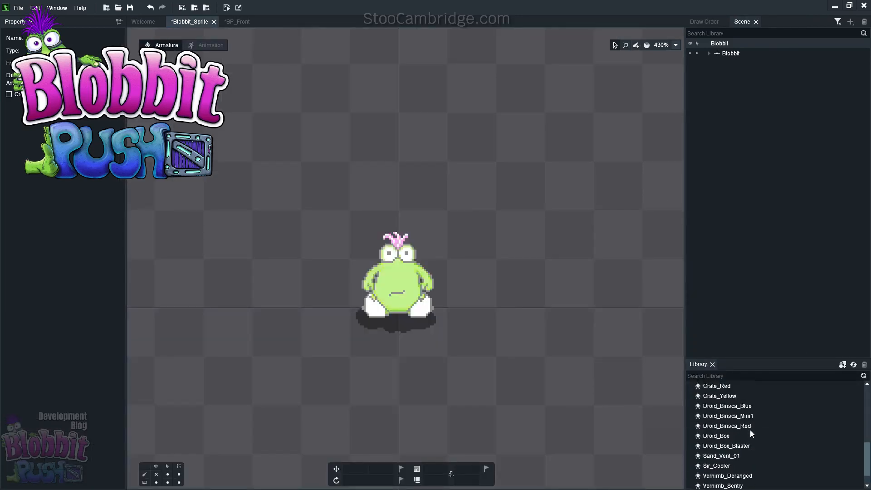
scroll(736, 413, up, 3)
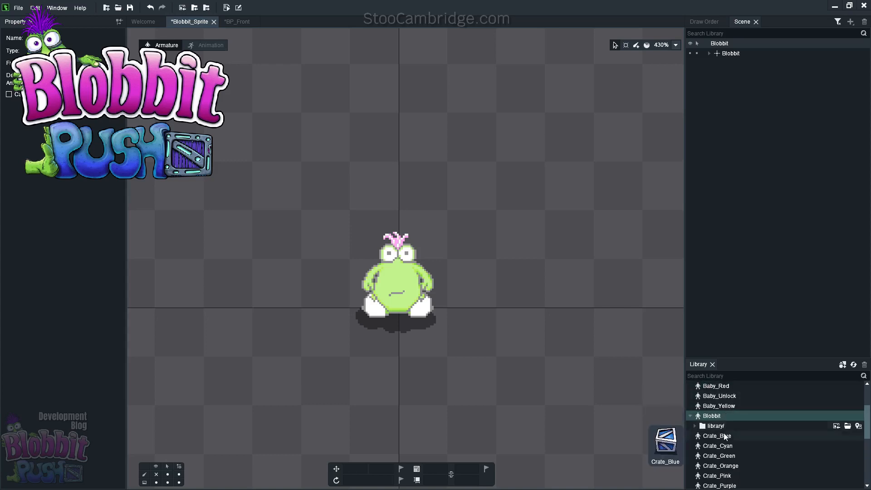
scroll(725, 440, down, 3)
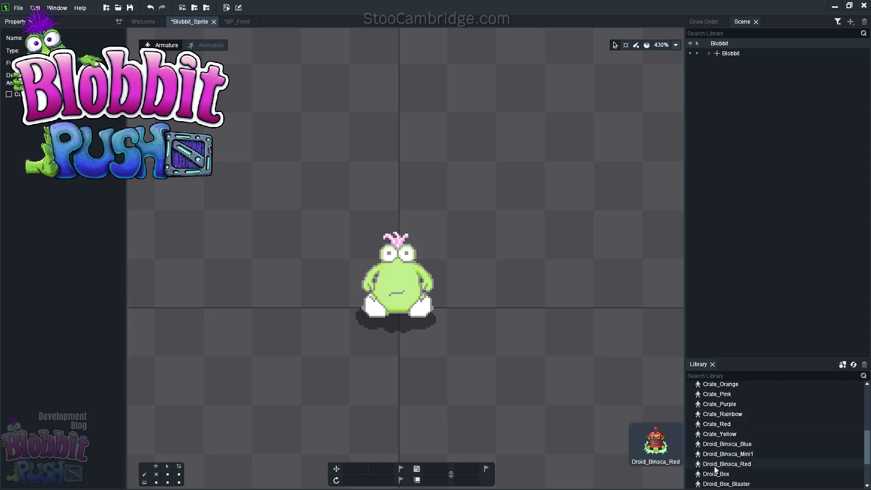
scroll(719, 429, up, 3)
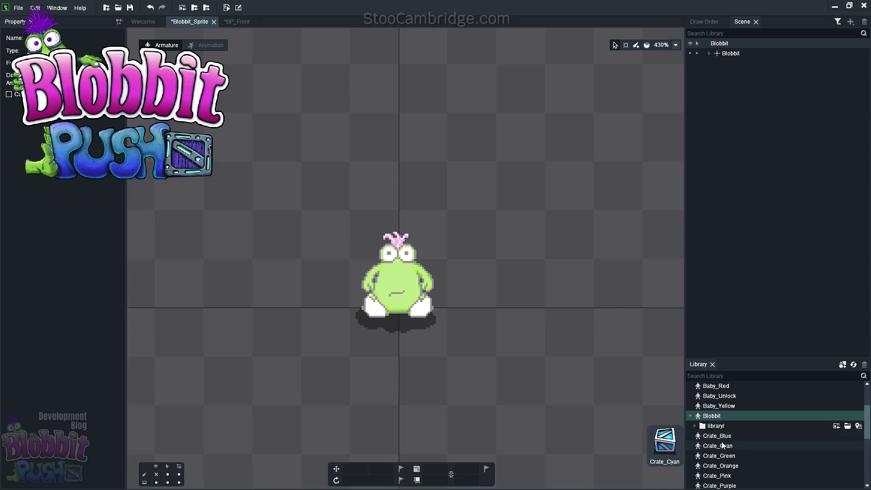
click(724, 436)
double_click(722, 437)
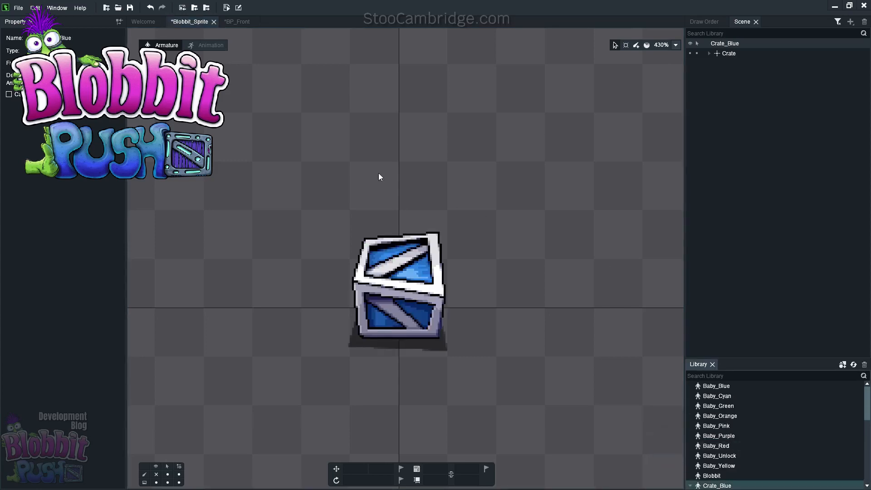
click(203, 46)
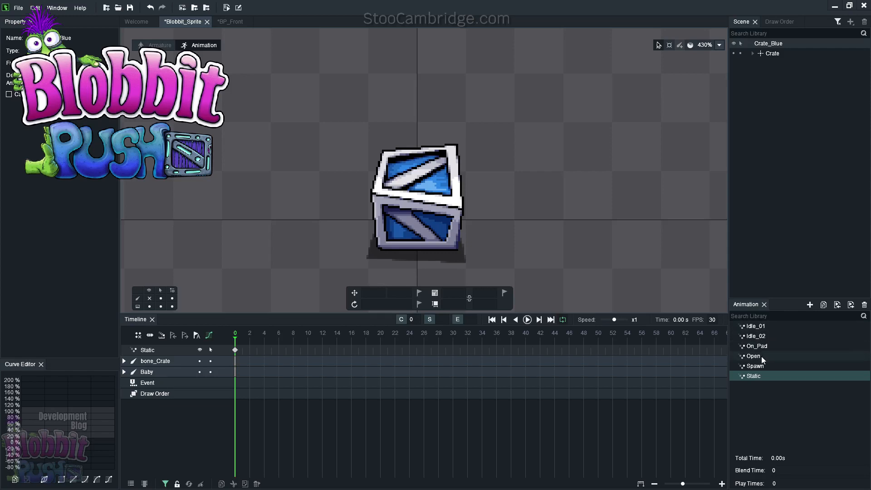
Step: Play Crate_Blue's Spawn animation, and replay it with the canvas zoomed out to 180%
click(756, 367)
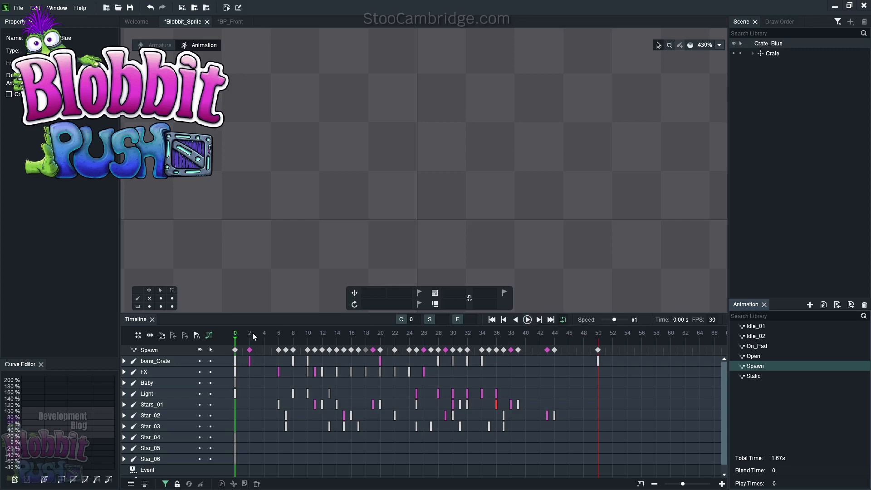
click(527, 320)
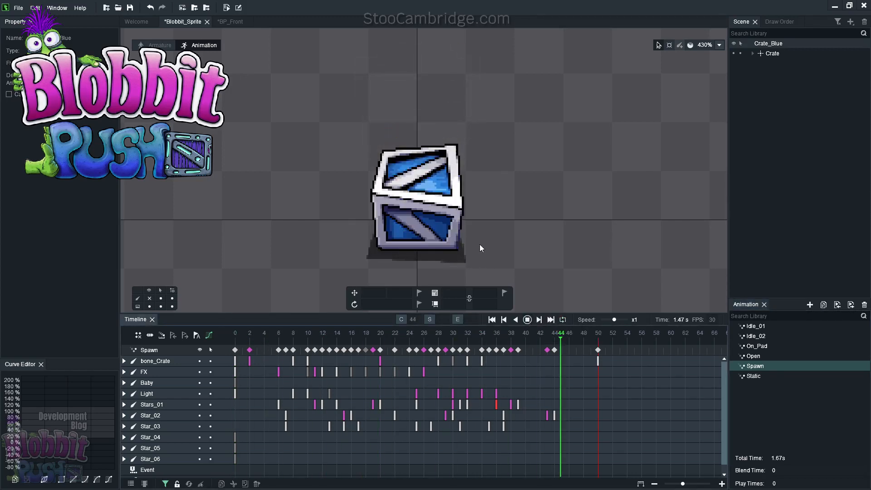
scroll(479, 243, down, 5)
click(527, 320)
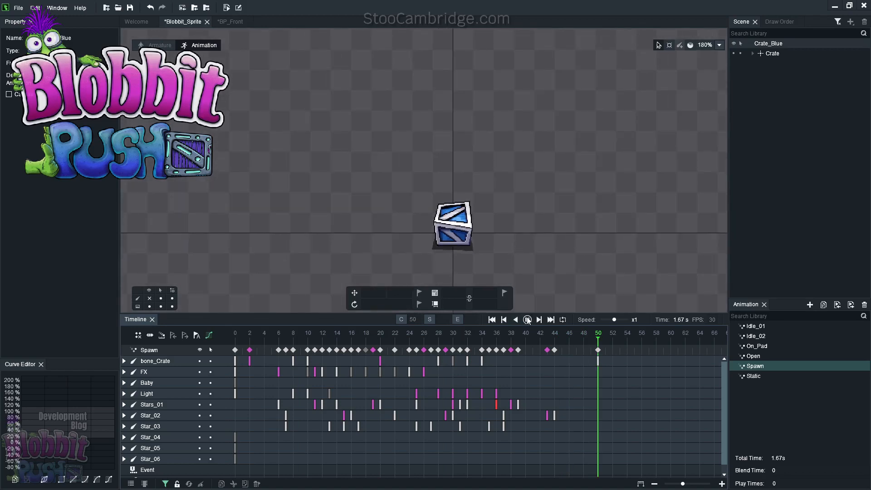
click(528, 320)
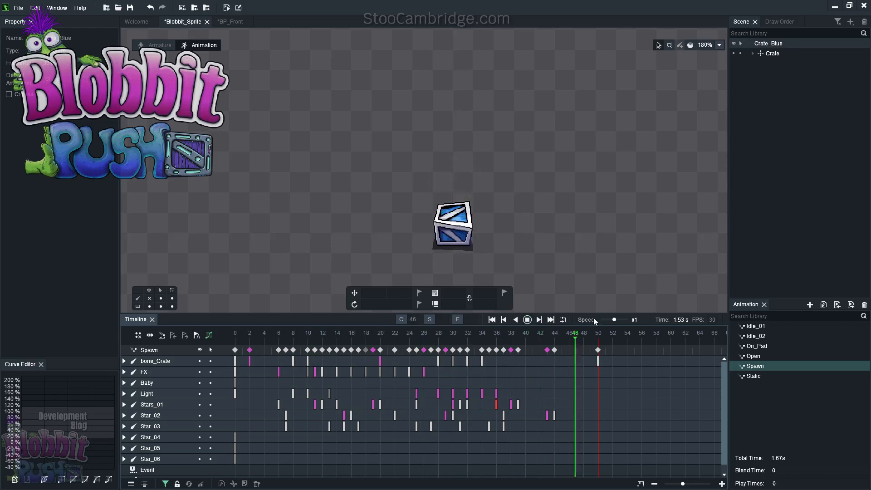
Step: Preview Crate_Blue's Idle_01 and Idle_02 animations, followed by On_Pad and Open with looping playback
click(762, 326)
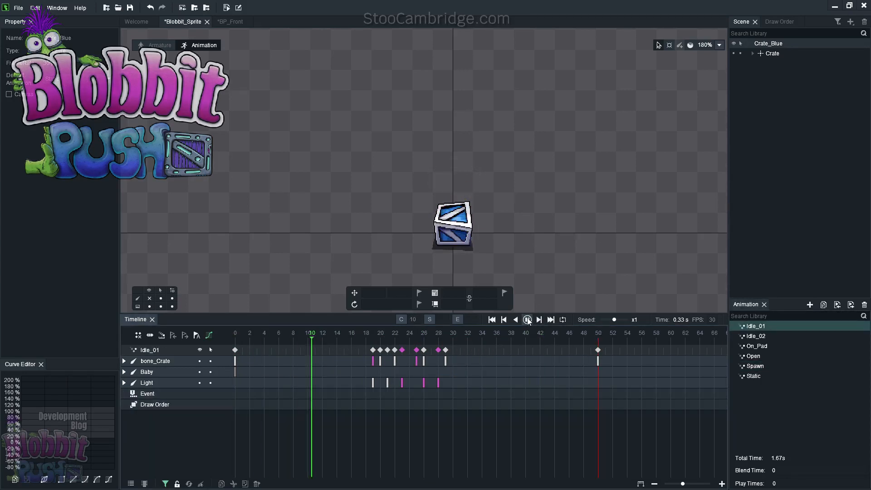
click(758, 337)
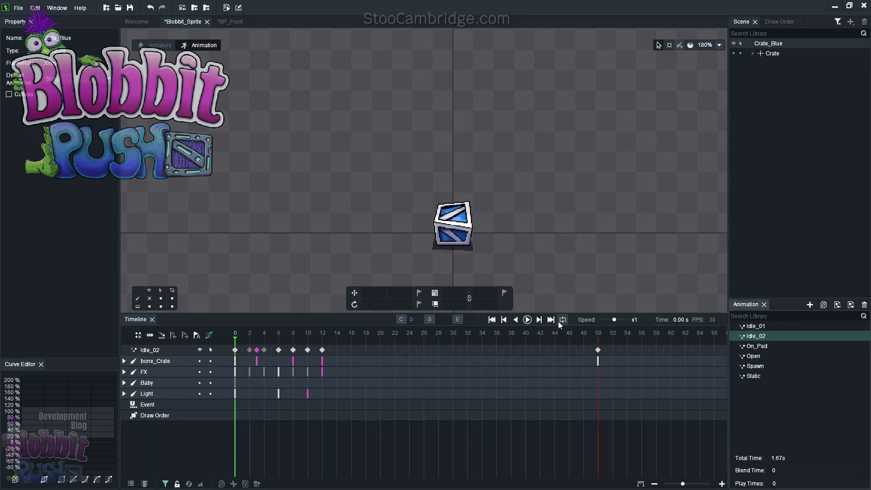
click(526, 320)
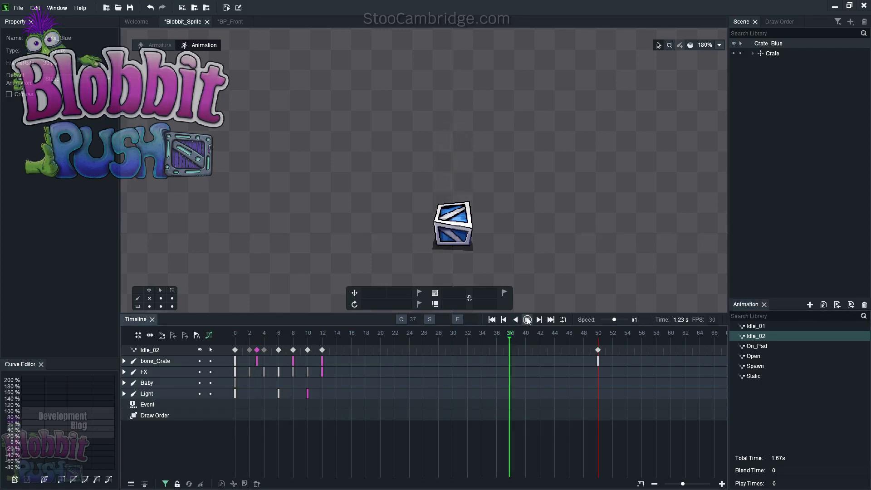
click(529, 323)
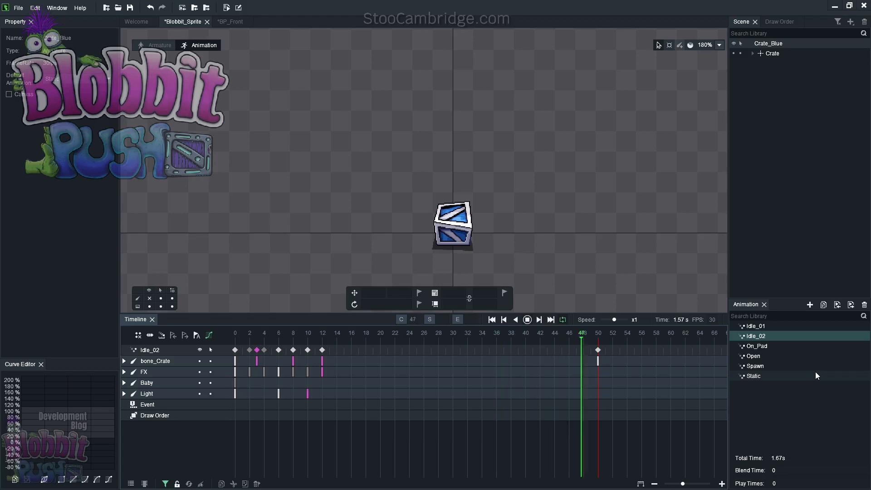
click(765, 345)
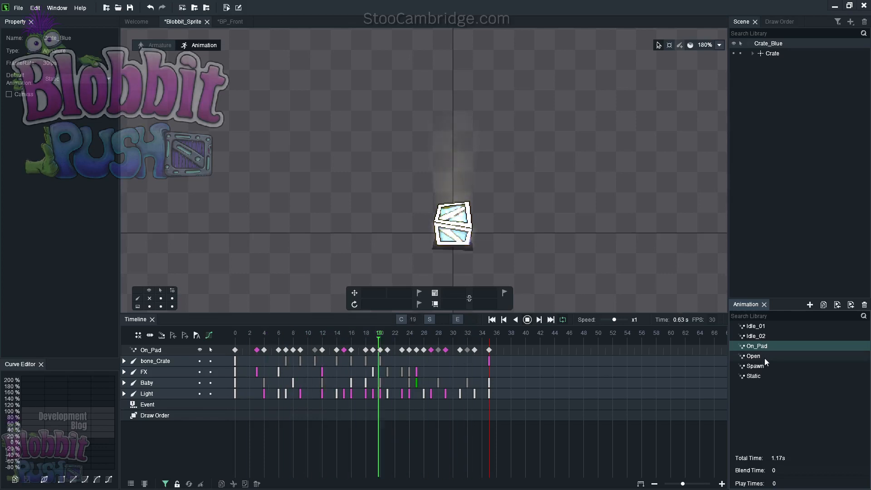
click(765, 358)
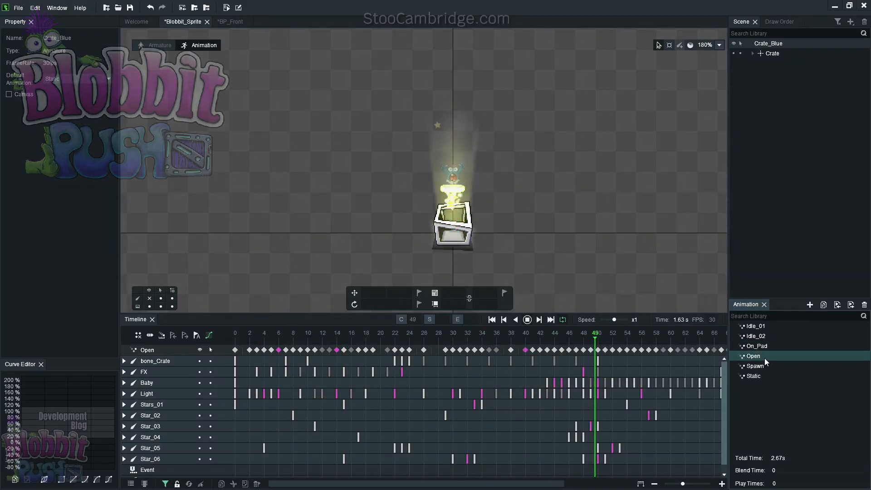